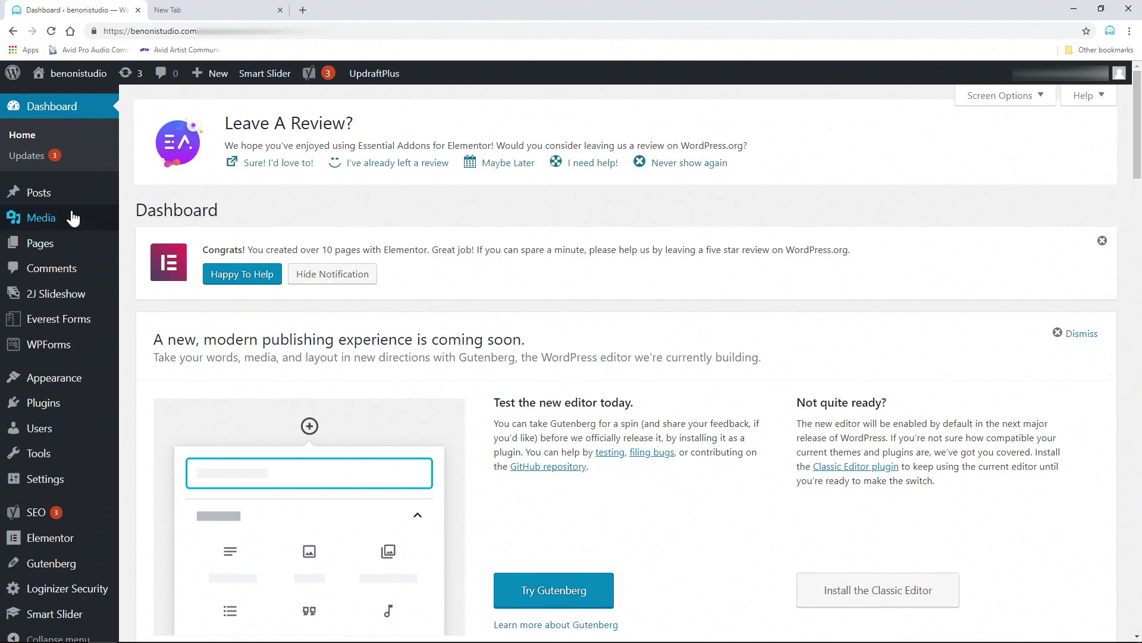
Start a new post from the All Posts list.
{"action": "mouse_move", "coordinate": [49, 199]}
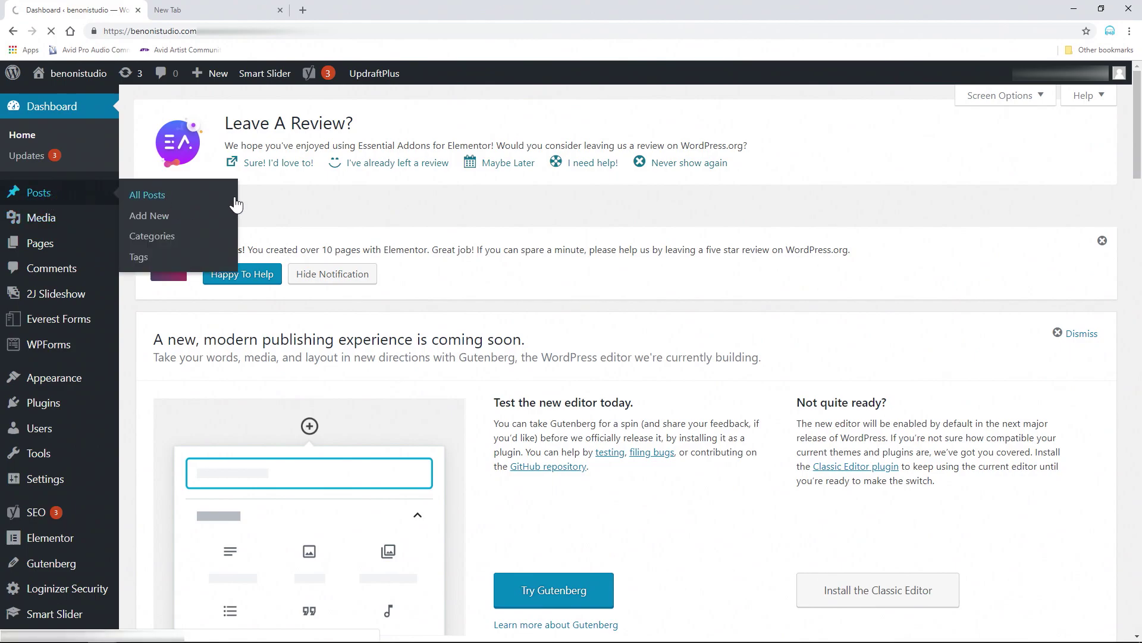
{"action": "left_click", "coordinate": [232, 198]}
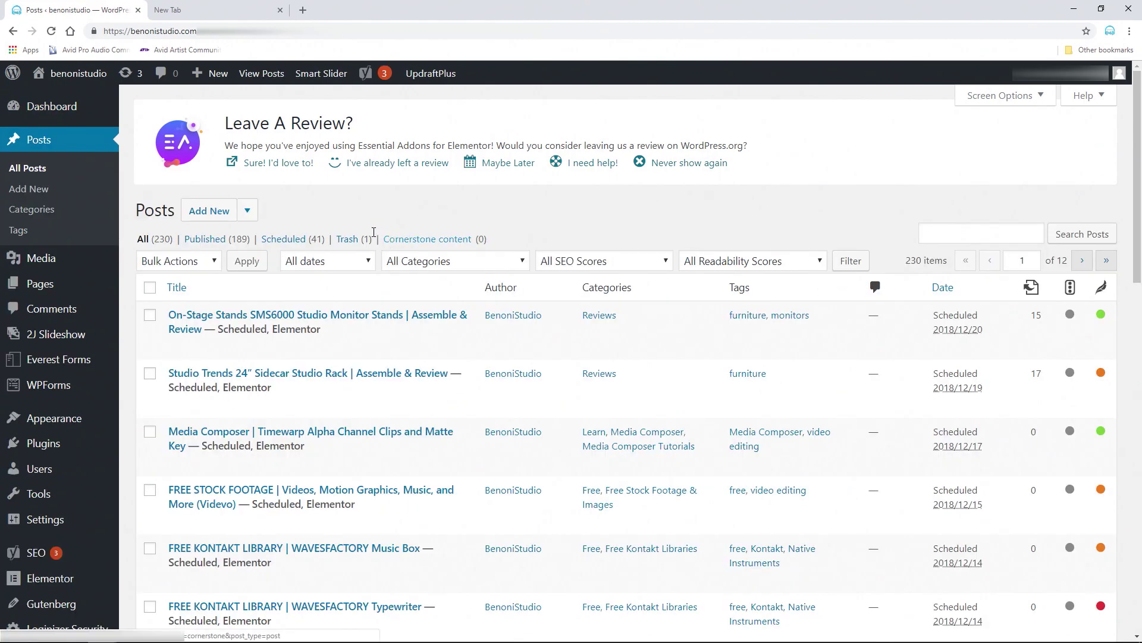
{"action": "left_click", "coordinate": [209, 217]}
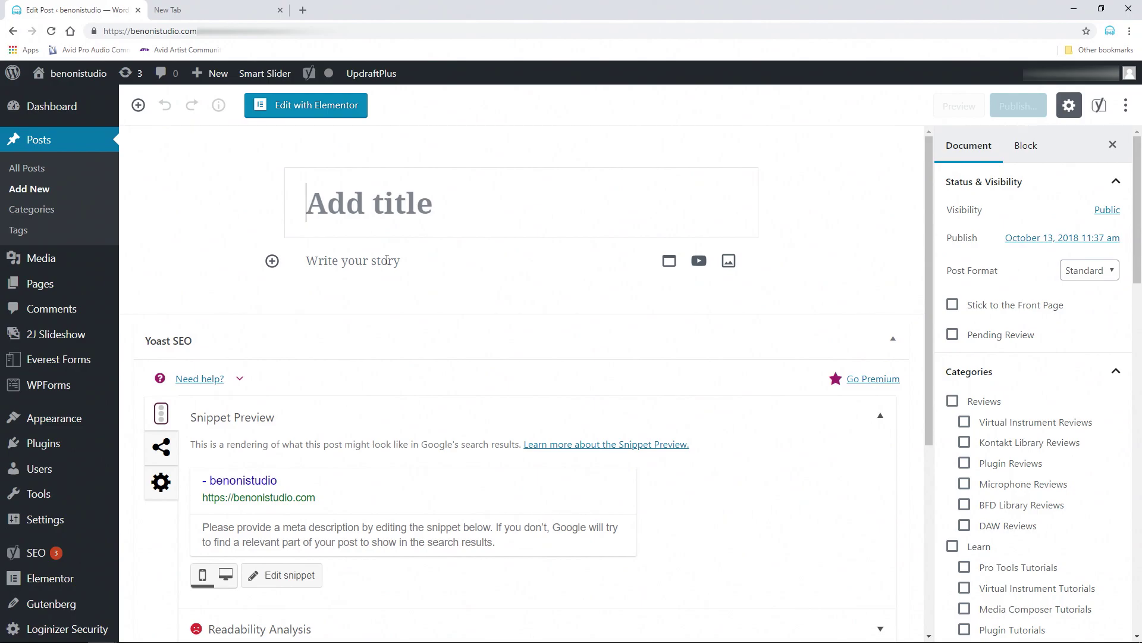
Schedule the post for October 16, 2018 and paste the title 'It Might Get Loud RIOT DRUMS | The Definitive Guide'.
{"action": "left_click", "coordinate": [1027, 240]}
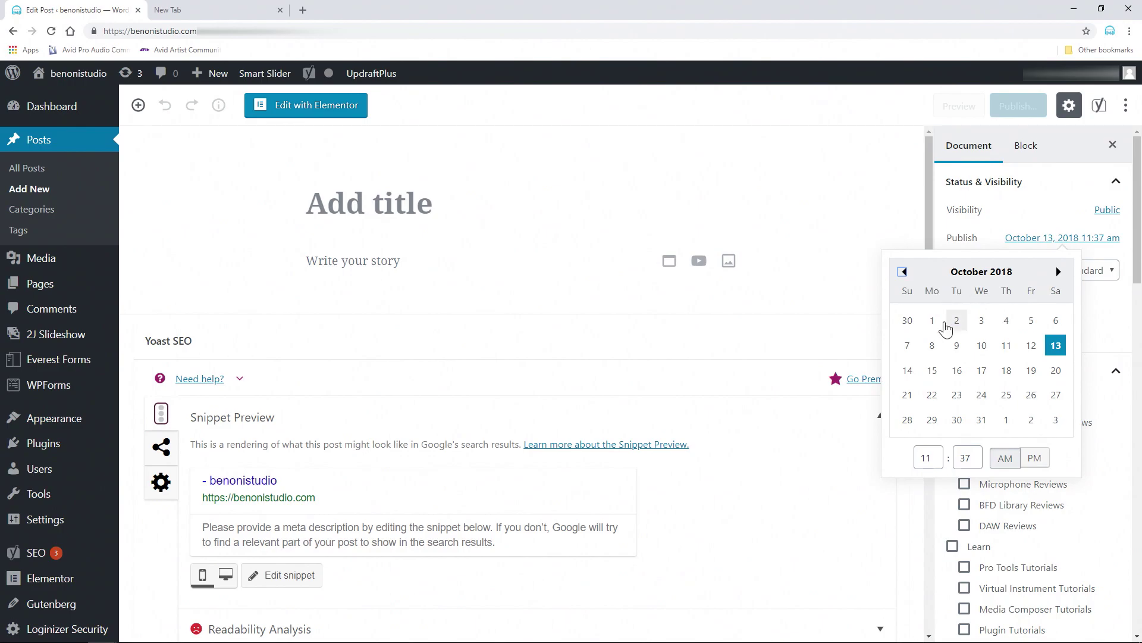
{"action": "left_click", "coordinate": [962, 373]}
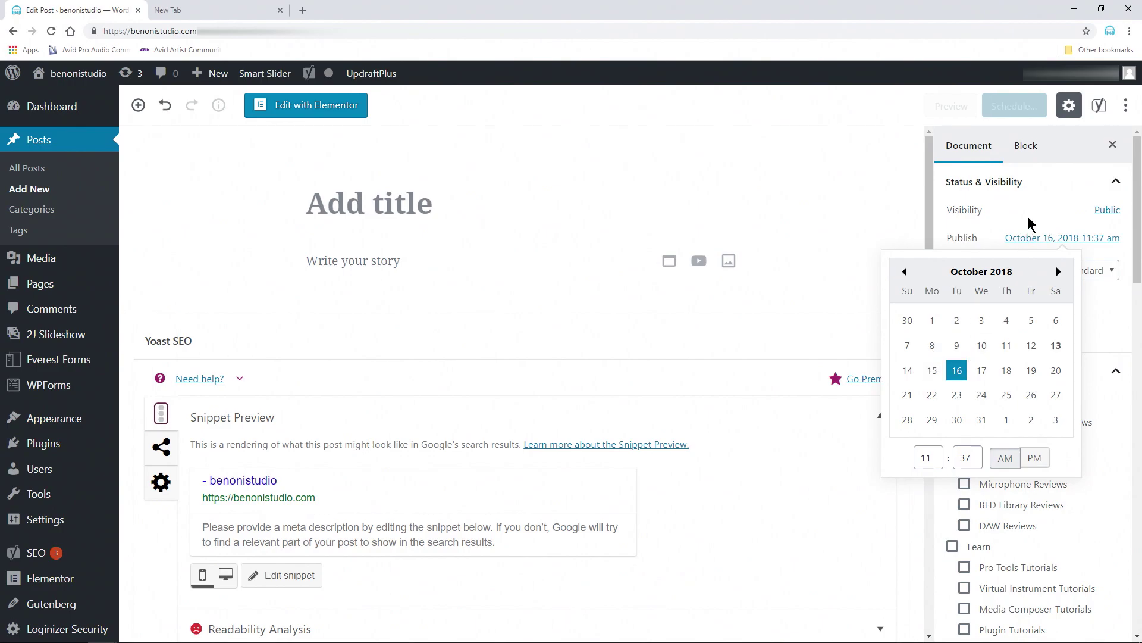
{"action": "left_click", "coordinate": [1028, 219]}
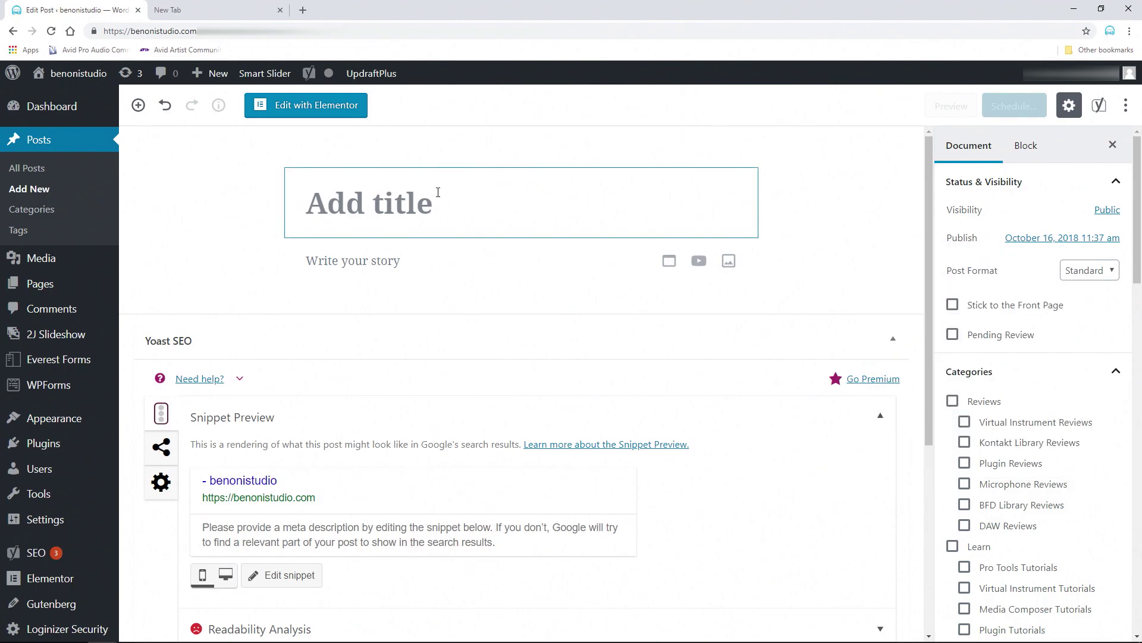
{"action": "key", "text": "Tab"}
{"action": "type", "text": "It Might Get Loud RIOT DRUMS | The Definitive Guide"}
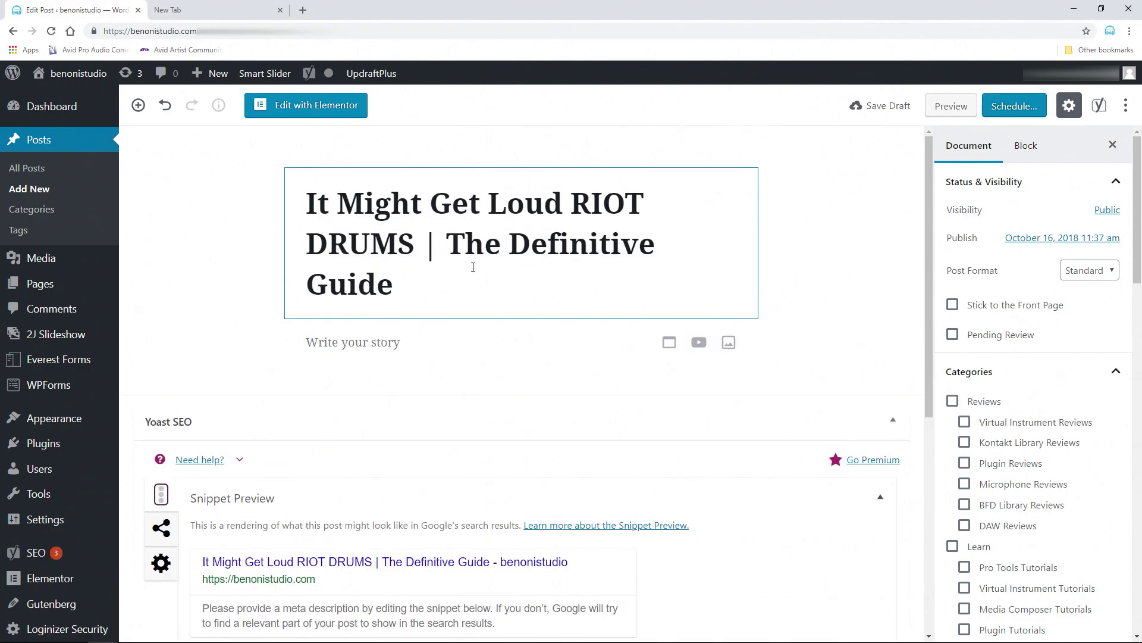
File the post under Reviews, Virtual Instrument Reviews and Virtual Instrument Tutorials.
{"action": "scroll", "coordinate": [984, 383], "scroll_direction": "down", "scroll_amount": 2}
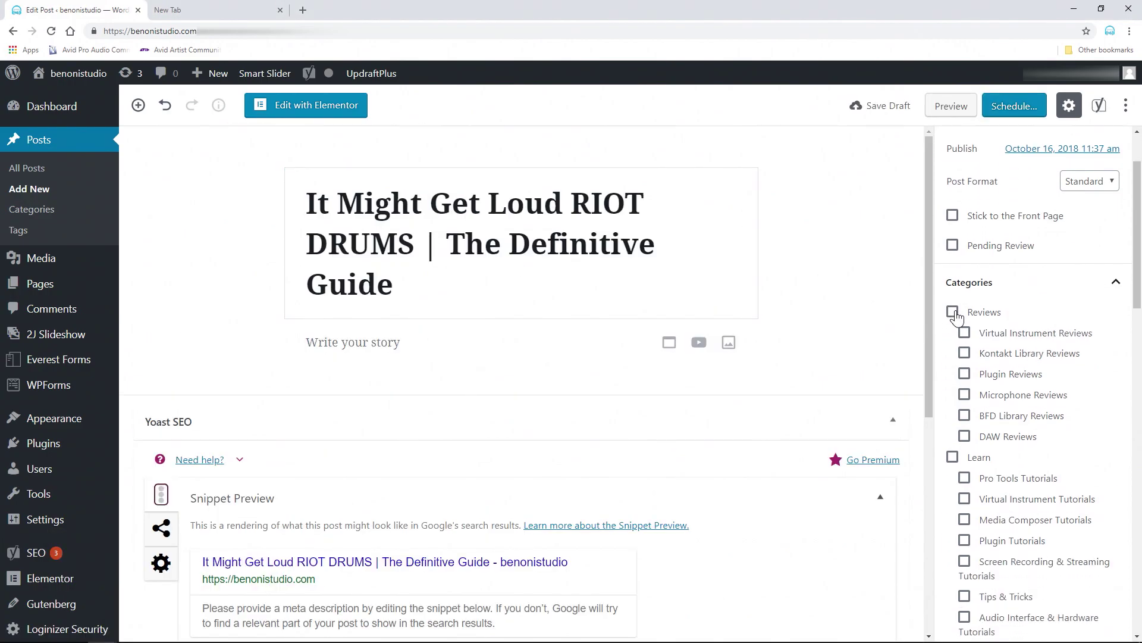
{"action": "left_click", "coordinate": [953, 312]}
{"action": "left_click", "coordinate": [965, 333]}
{"action": "scroll", "coordinate": [967, 350], "scroll_direction": "down", "scroll_amount": 1}
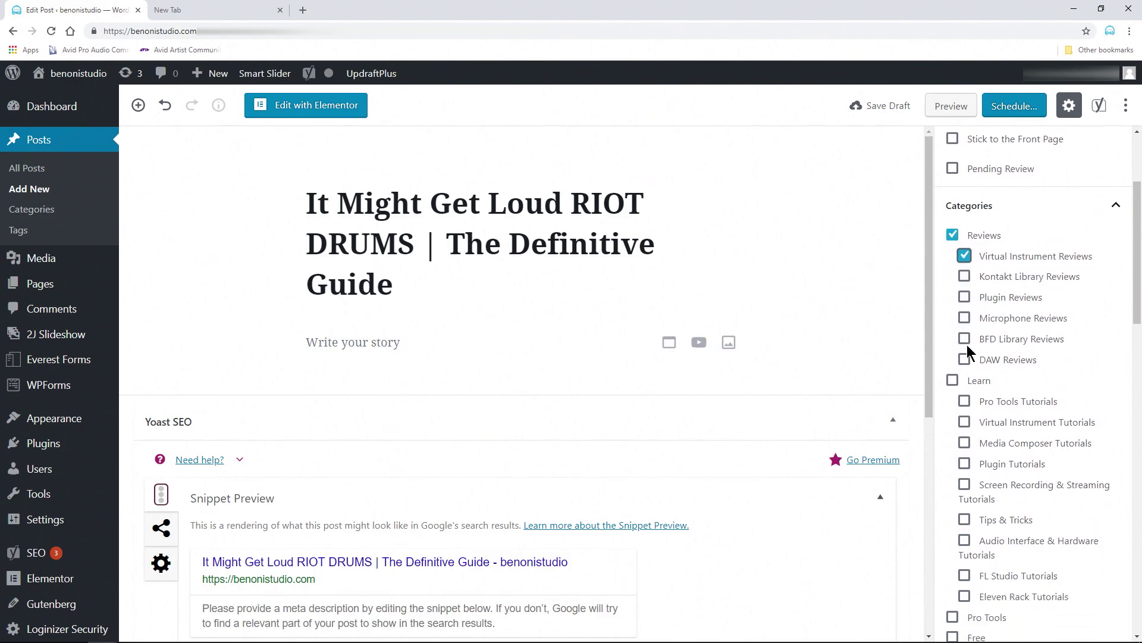
{"action": "scroll", "coordinate": [970, 351], "scroll_direction": "down", "scroll_amount": 2}
{"action": "left_click", "coordinate": [965, 305]}
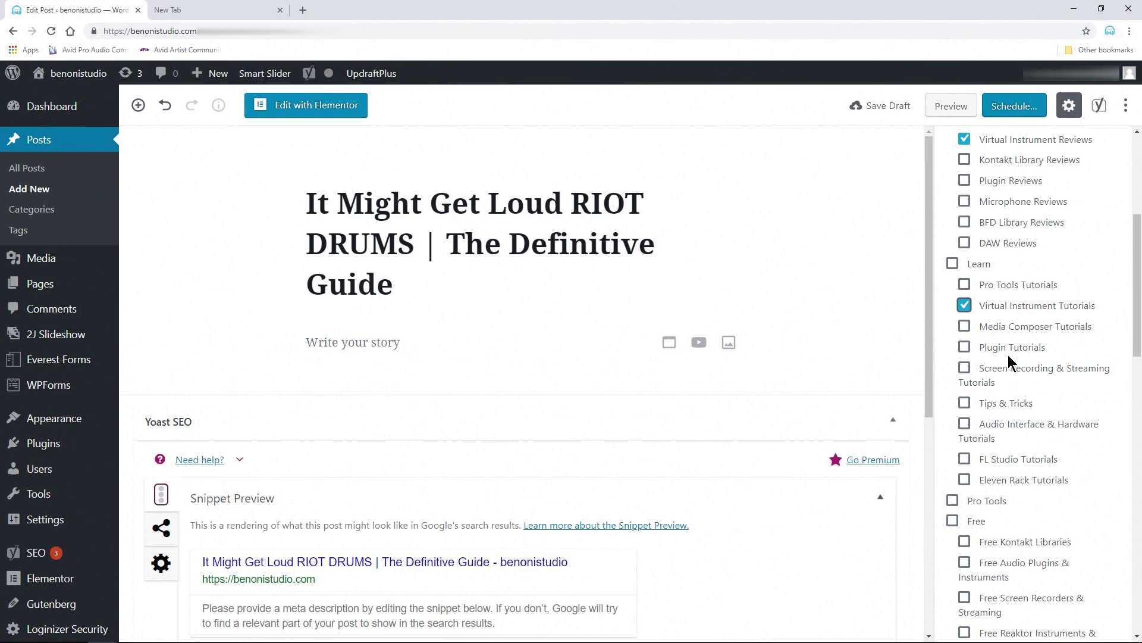
Set riot-drums-pro-tools.jpg as the featured image.
{"action": "scroll", "coordinate": [1008, 355], "scroll_direction": "down", "scroll_amount": 2}
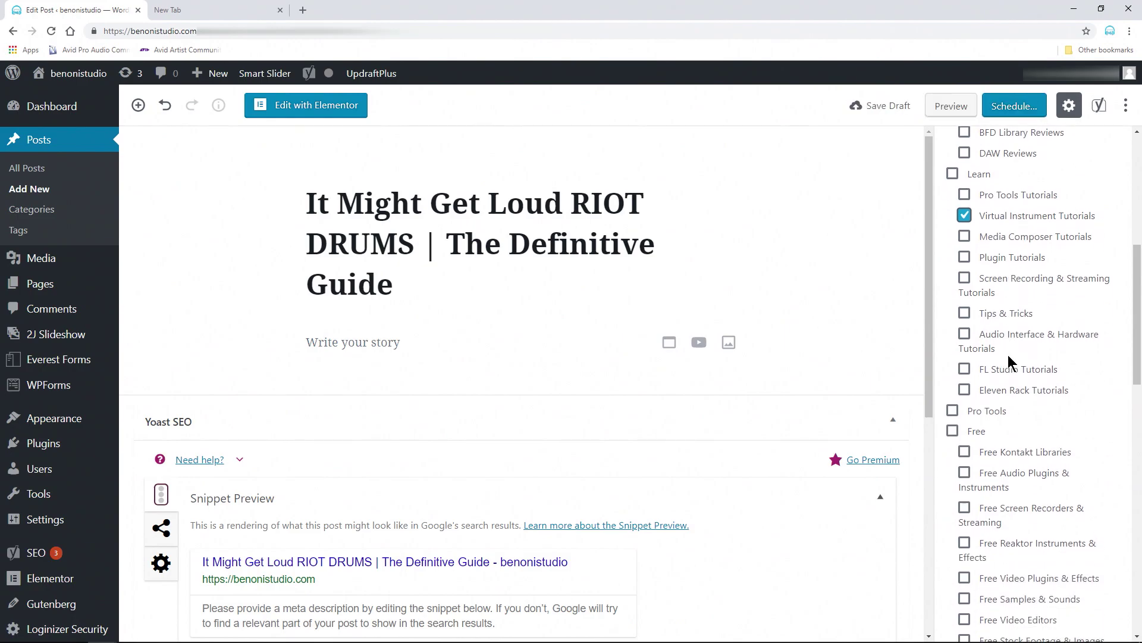
{"action": "scroll", "coordinate": [1010, 359], "scroll_direction": "down", "scroll_amount": 9}
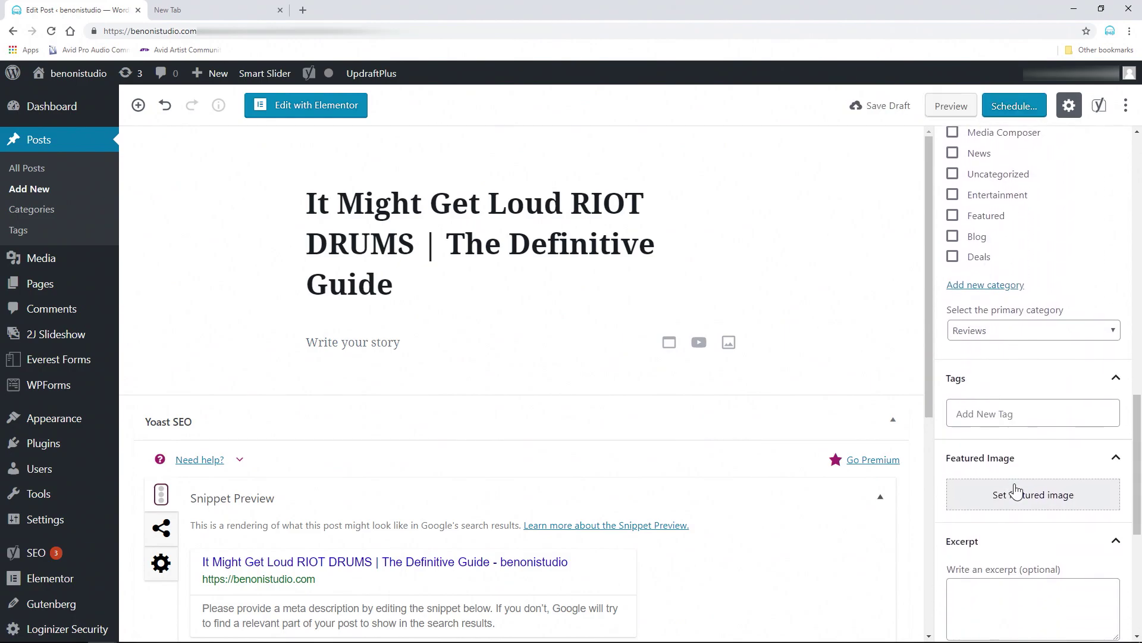
{"action": "left_click", "coordinate": [1015, 494]}
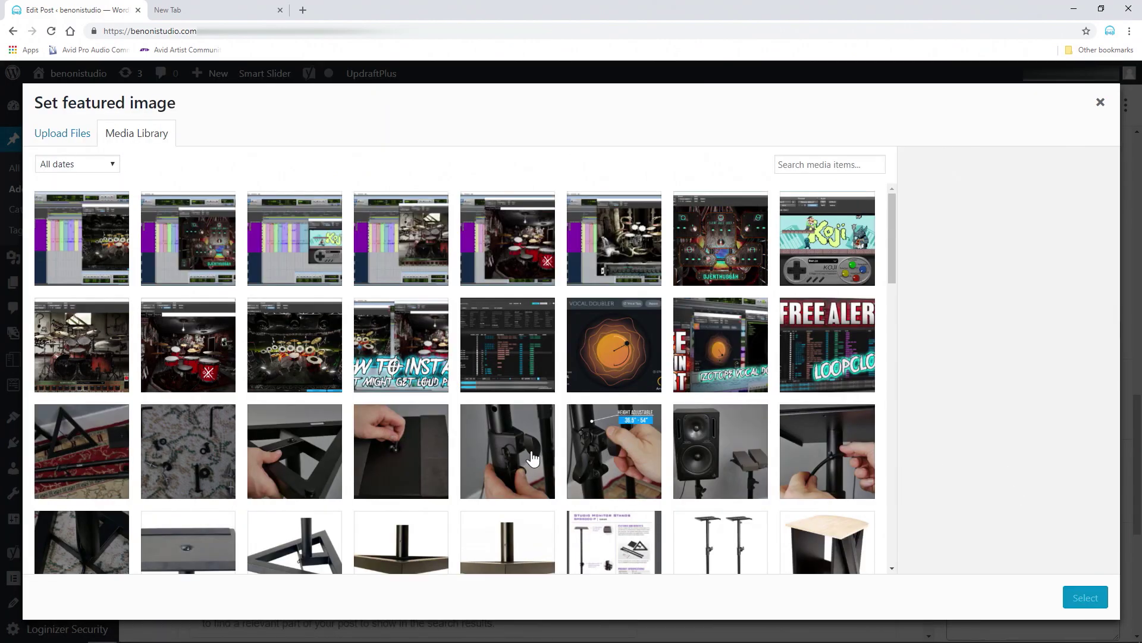
{"action": "left_click", "coordinate": [182, 351]}
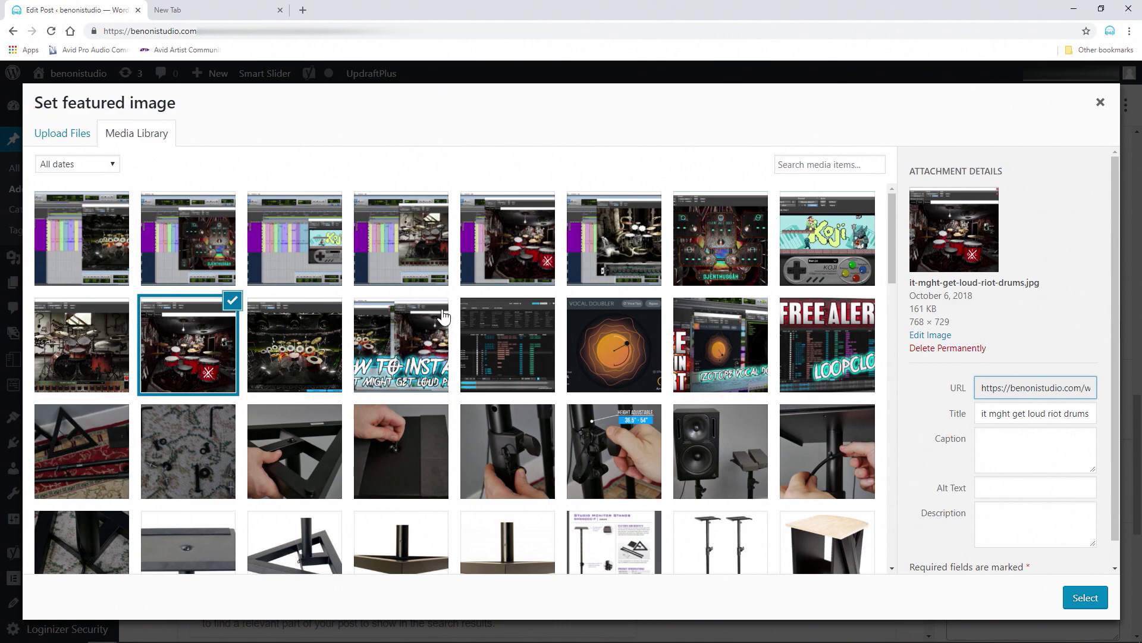
{"action": "left_click", "coordinate": [522, 245]}
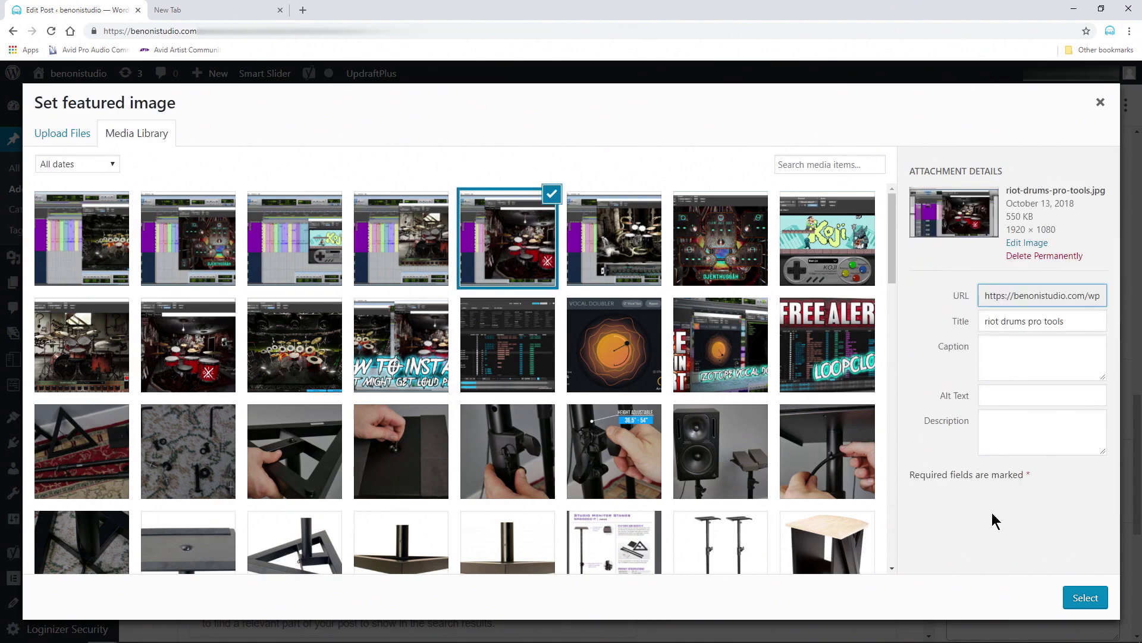
{"action": "left_click", "coordinate": [1082, 605]}
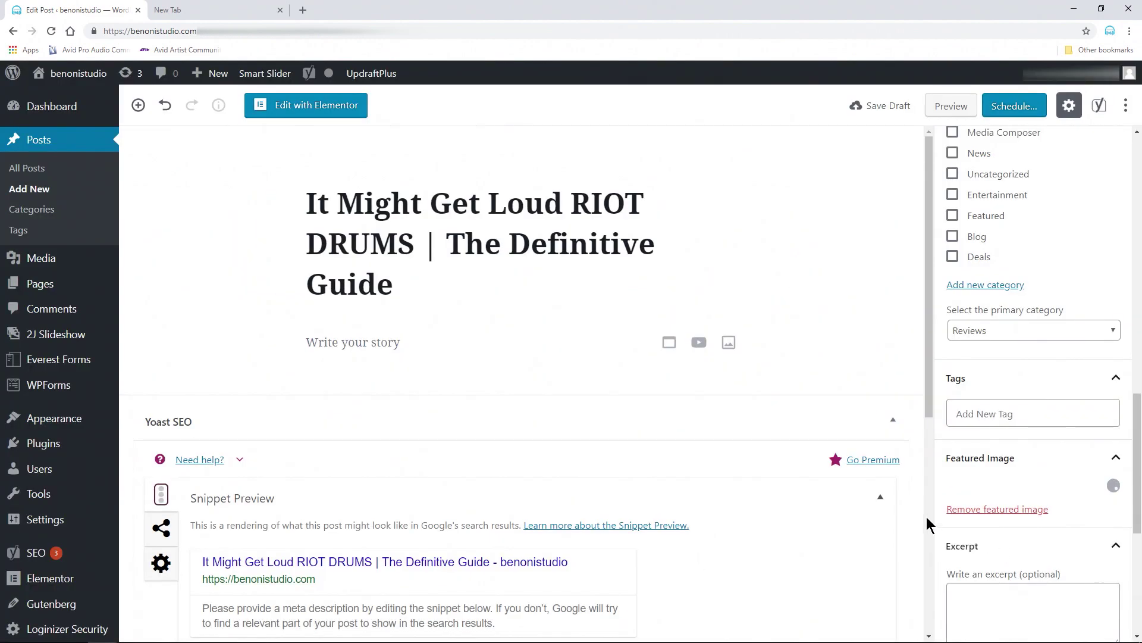
Add the tags drums, virtual instruments and Tutorial.
{"action": "left_click", "coordinate": [1002, 410]}
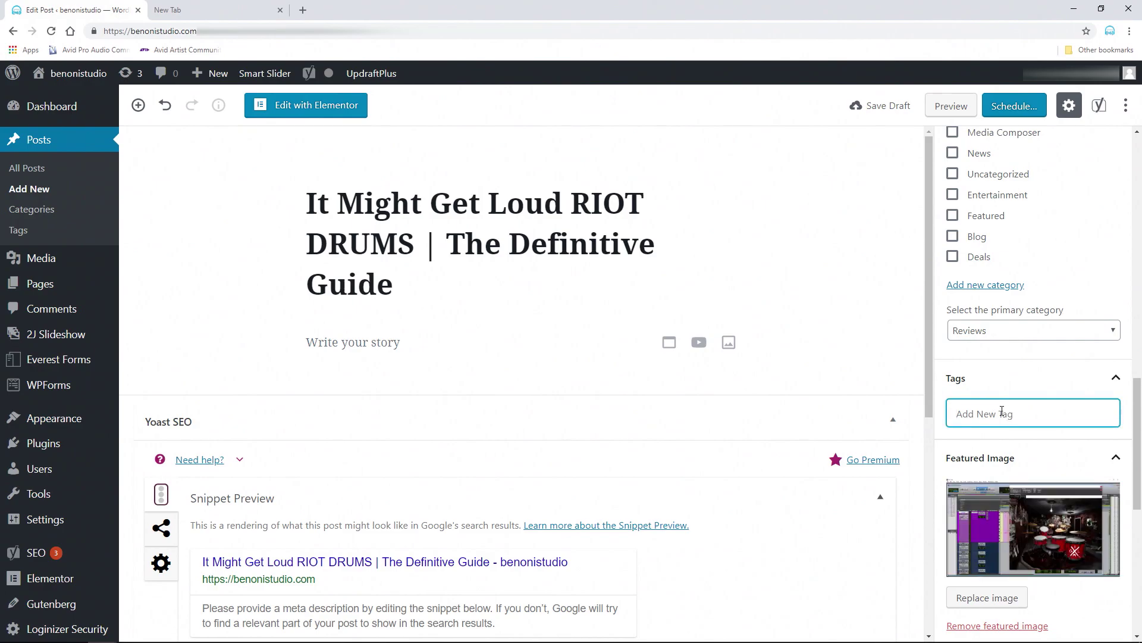
{"action": "type", "text": "drums,virtual instruments,Tutorial,"}
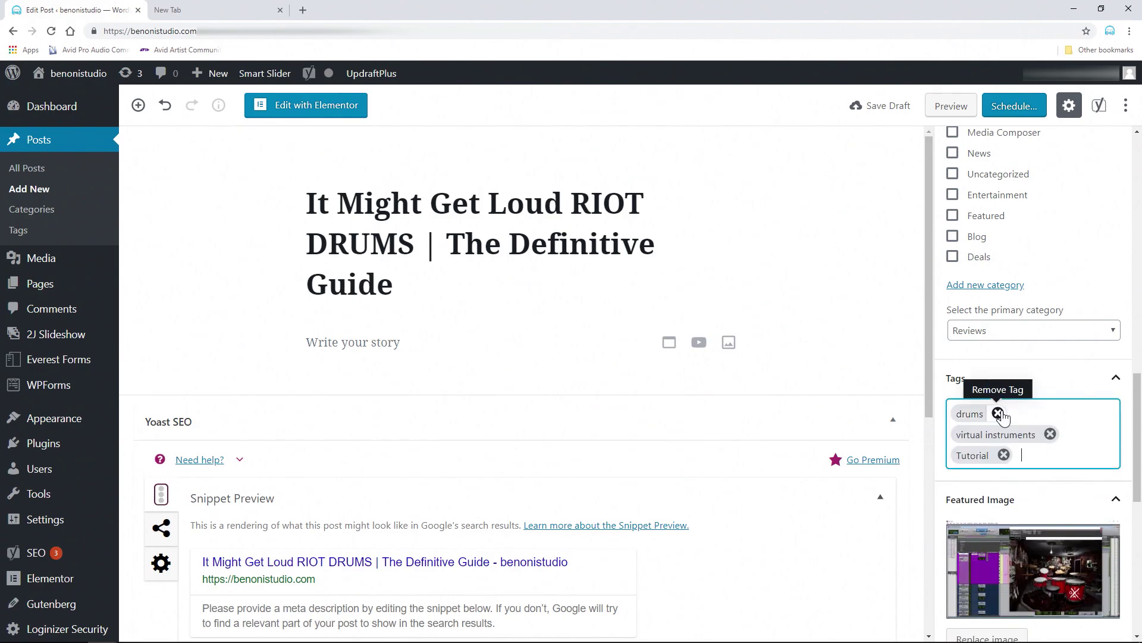
{"action": "scroll", "coordinate": [1007, 434], "scroll_direction": "up", "scroll_amount": 15}
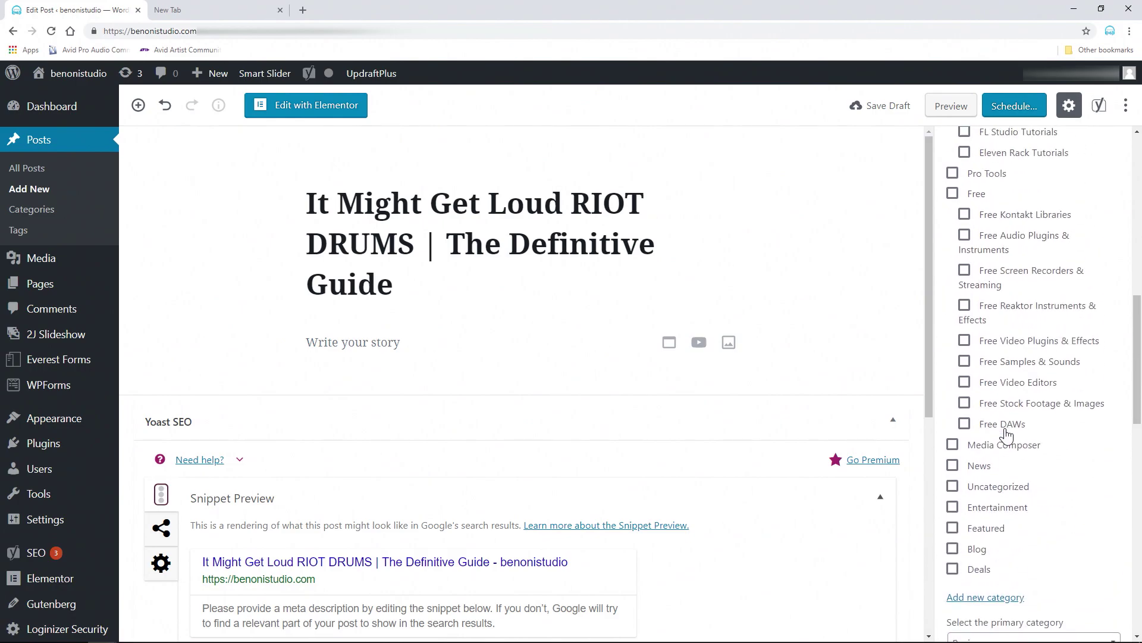
{"action": "left_click", "coordinate": [415, 265]}
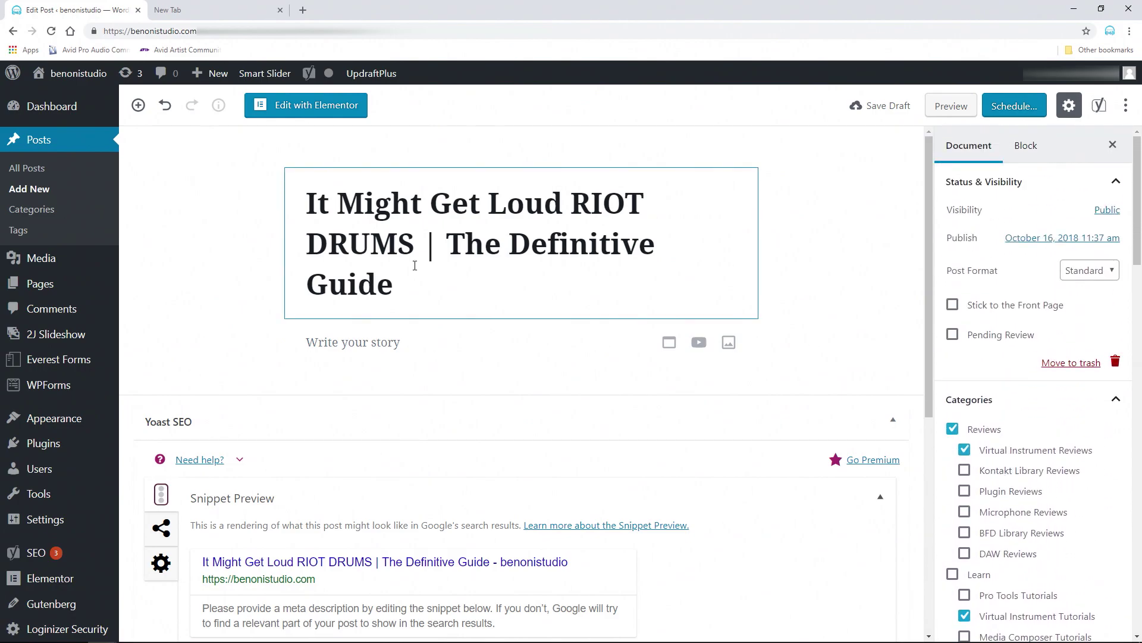
Open the post with Elementor and add an empty single-column section to its content.
{"action": "left_click", "coordinate": [321, 109]}
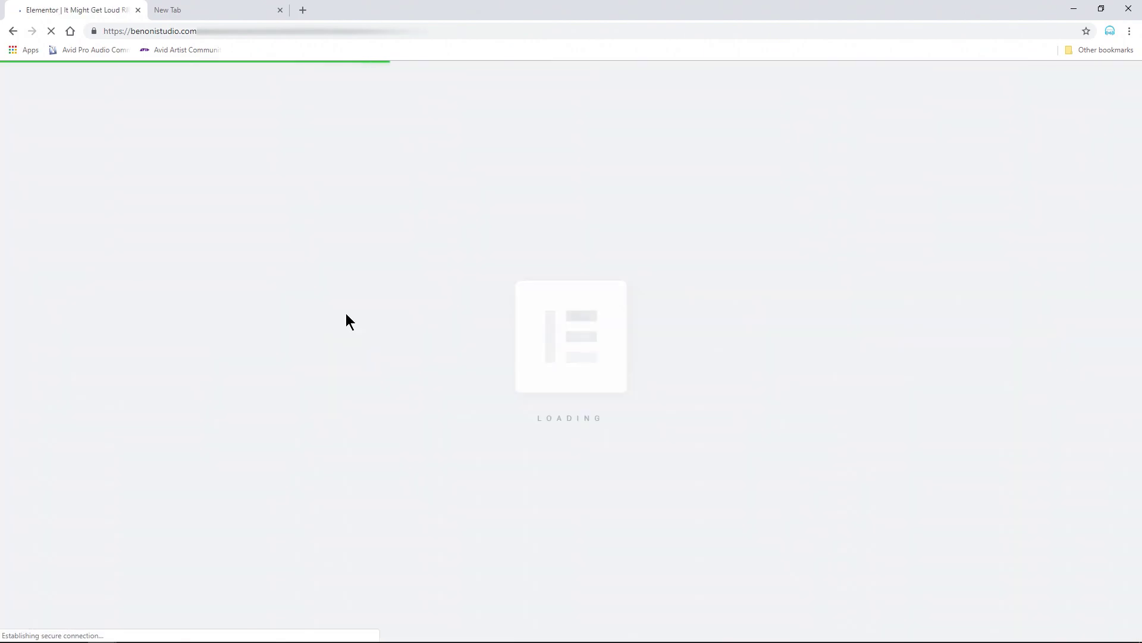
{"action": "scroll", "coordinate": [345, 313], "scroll_direction": "down", "scroll_amount": 5}
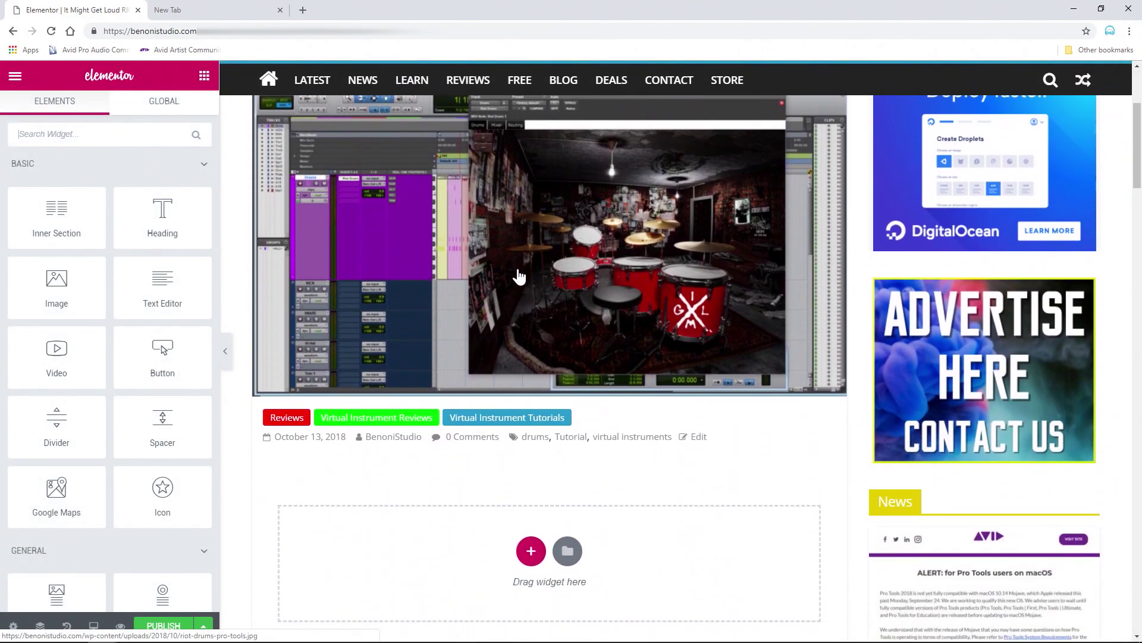
{"action": "scroll", "coordinate": [480, 330], "scroll_direction": "down", "scroll_amount": 3}
{"action": "scroll", "coordinate": [459, 347], "scroll_direction": "up", "scroll_amount": 4}
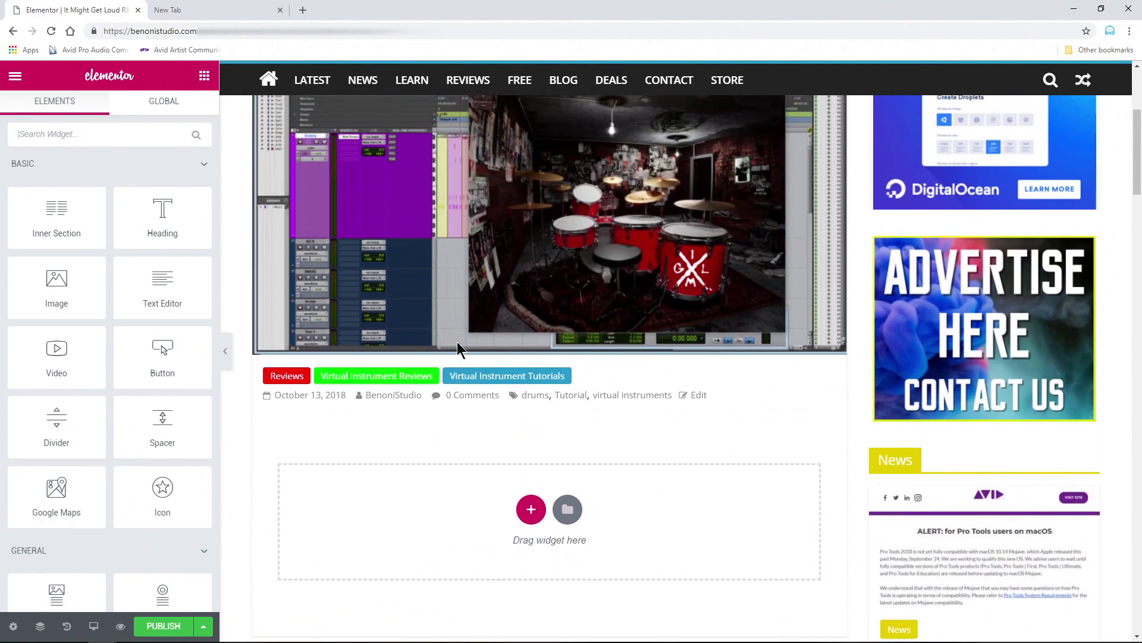
{"action": "scroll", "coordinate": [466, 354], "scroll_direction": "up", "scroll_amount": 2}
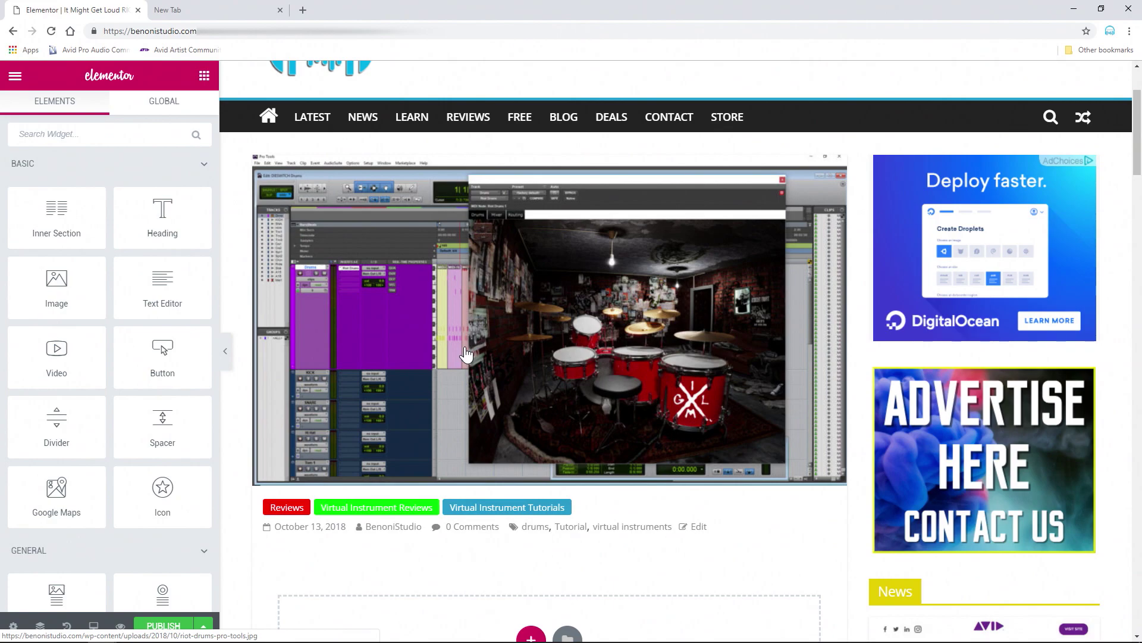
{"action": "scroll", "coordinate": [466, 354], "scroll_direction": "down", "scroll_amount": 6}
{"action": "scroll", "coordinate": [447, 370], "scroll_direction": "up", "scroll_amount": 1}
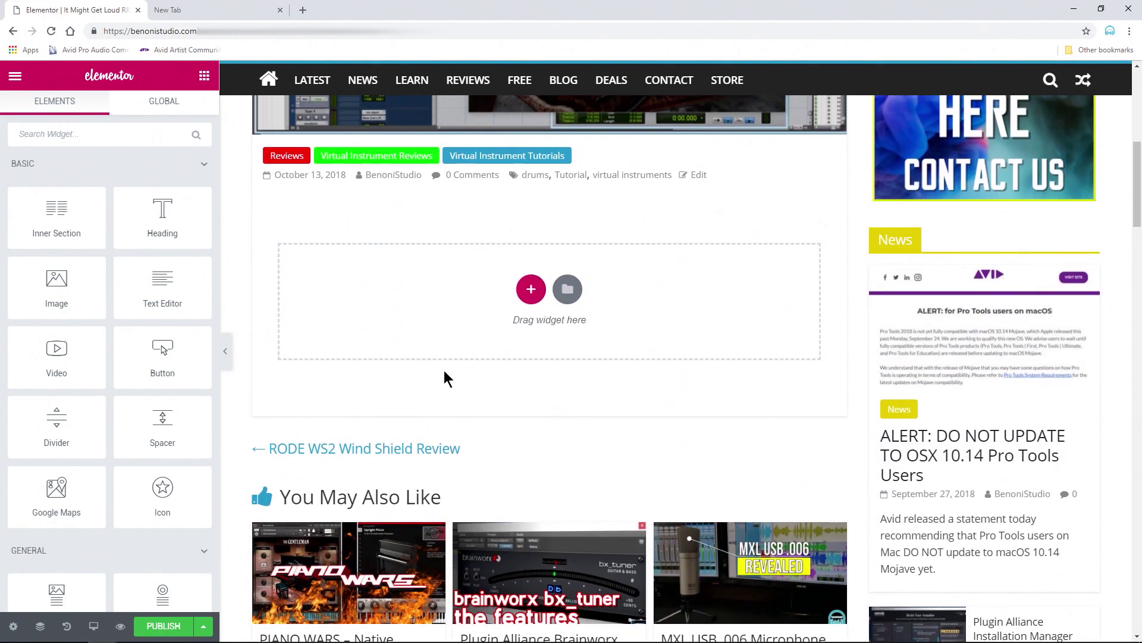
{"action": "left_click", "coordinate": [531, 297]}
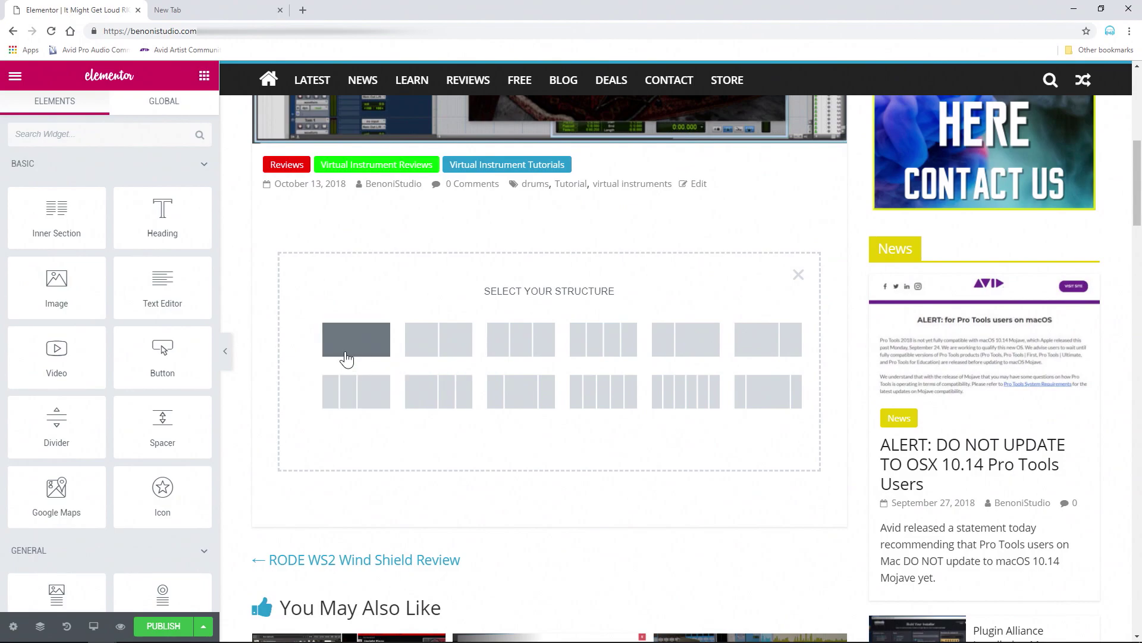
{"action": "left_click", "coordinate": [345, 356]}
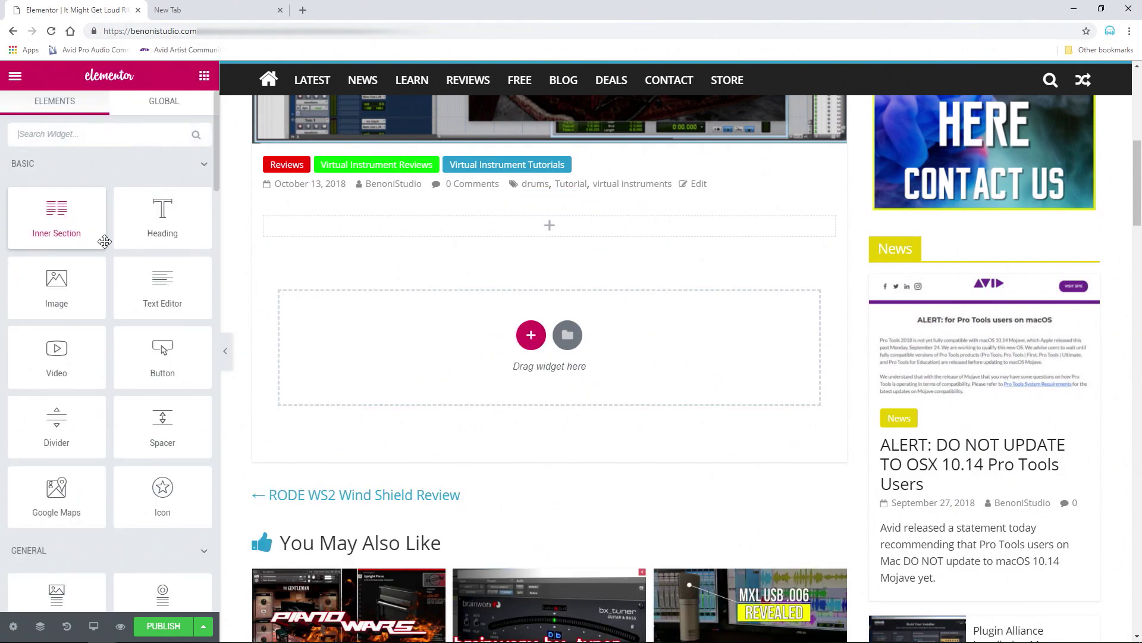
Drop a heading widget into the section and paste the title 'It Might Get Loud RIOT DRUMS | The Definitive Guide'.
{"action": "left_click_drag", "start_coordinate": [150, 214], "coordinate": [452, 229]}
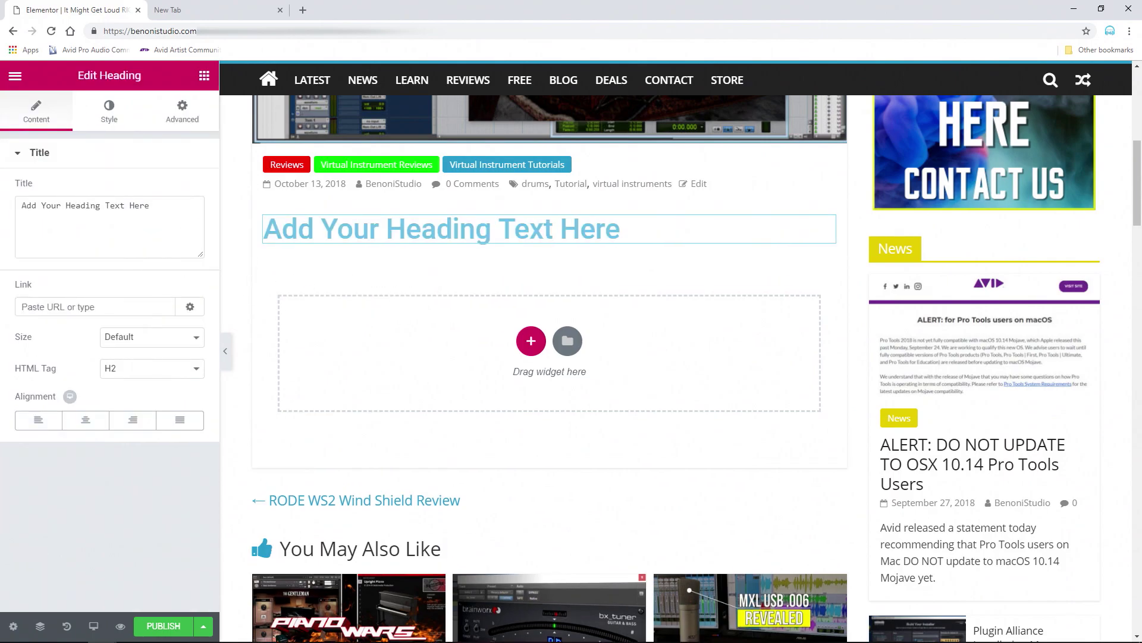
{"action": "left_click", "coordinate": [56, 221]}
{"action": "key", "text": "ctrl+a"}
{"action": "type", "text": "It Might Get Loud RIOT DRUMS | The Definitive Guide"}
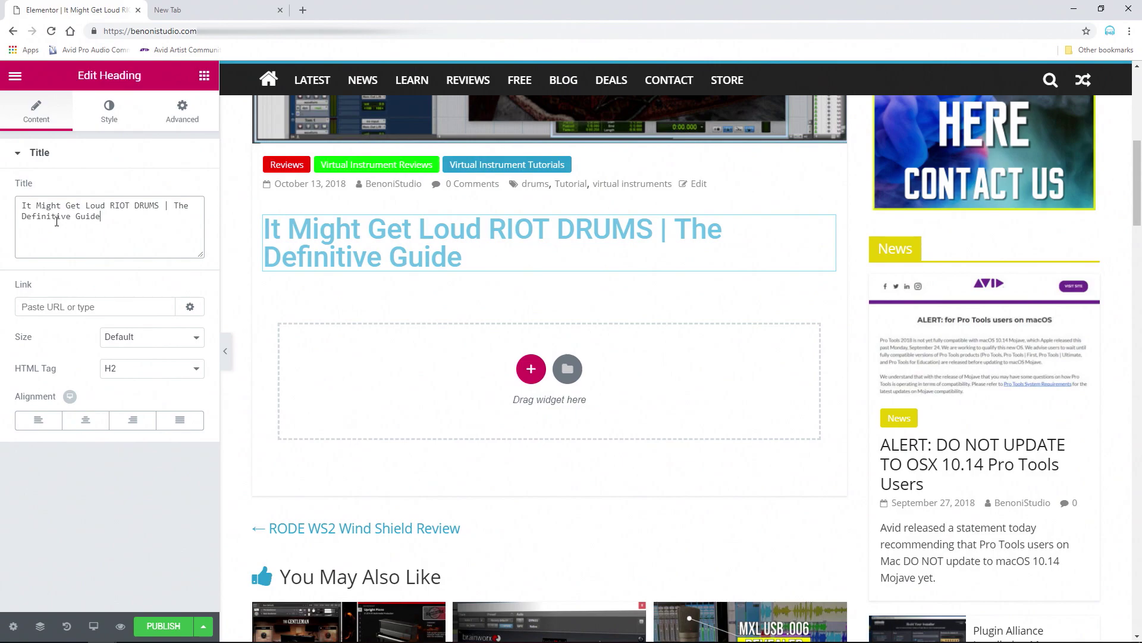
Color the heading black, set its HTML tag to H4, and add a new section.
{"action": "left_click", "coordinate": [113, 110]}
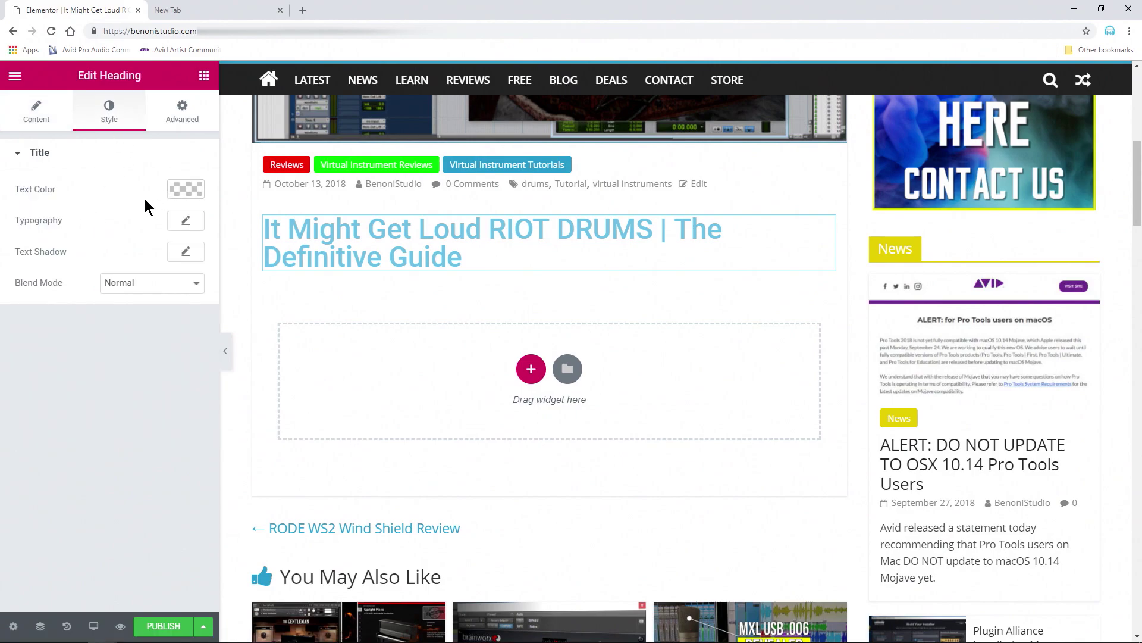
{"action": "left_click", "coordinate": [174, 193]}
{"action": "left_click", "coordinate": [192, 215]}
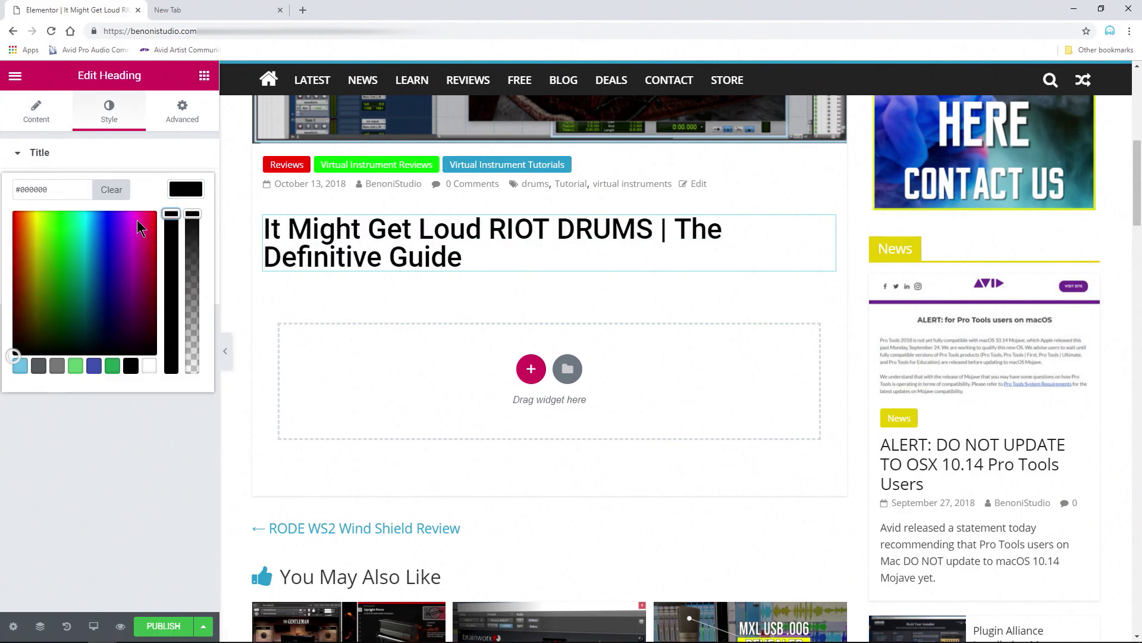
{"action": "left_click", "coordinate": [40, 119]}
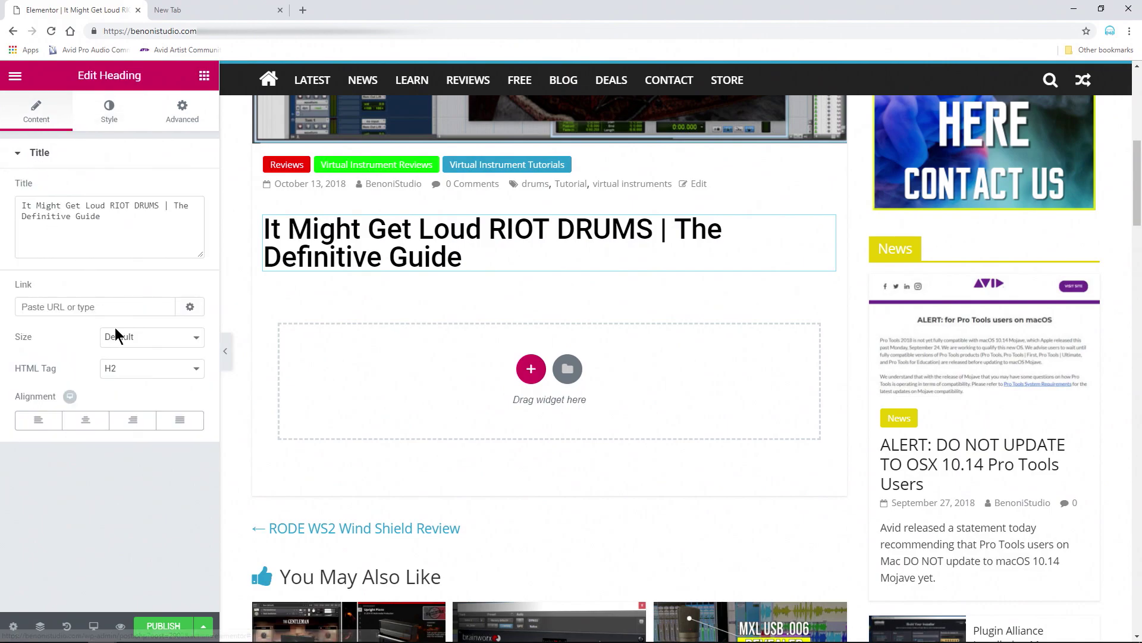
{"action": "left_click", "coordinate": [123, 374]}
{"action": "left_click", "coordinate": [122, 386]}
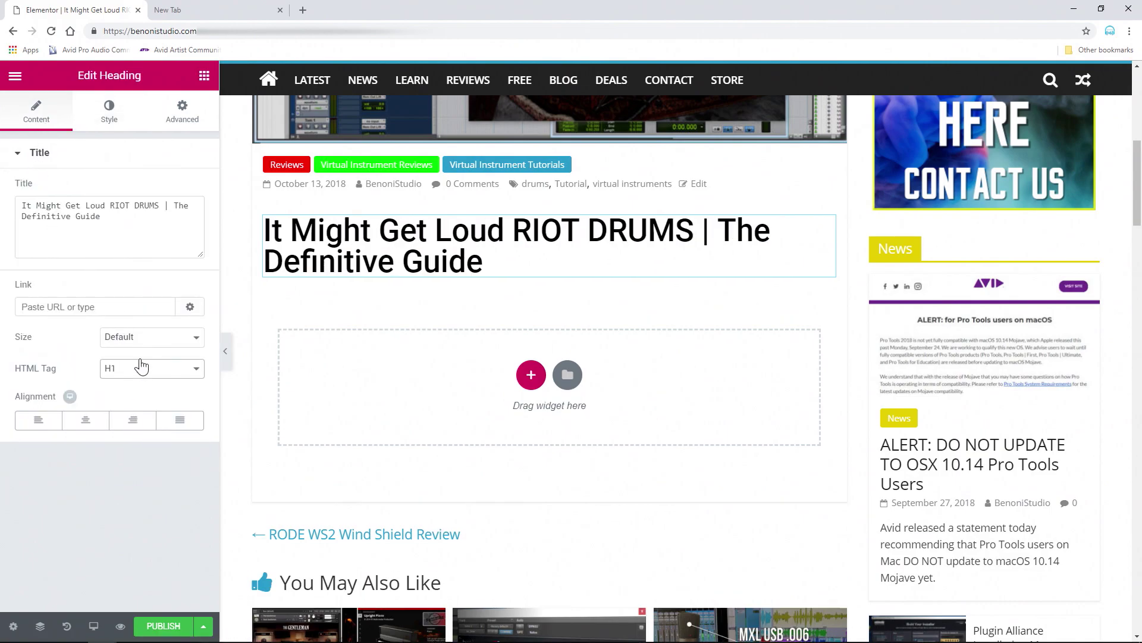
{"action": "left_click", "coordinate": [138, 371]}
{"action": "left_click", "coordinate": [131, 419]}
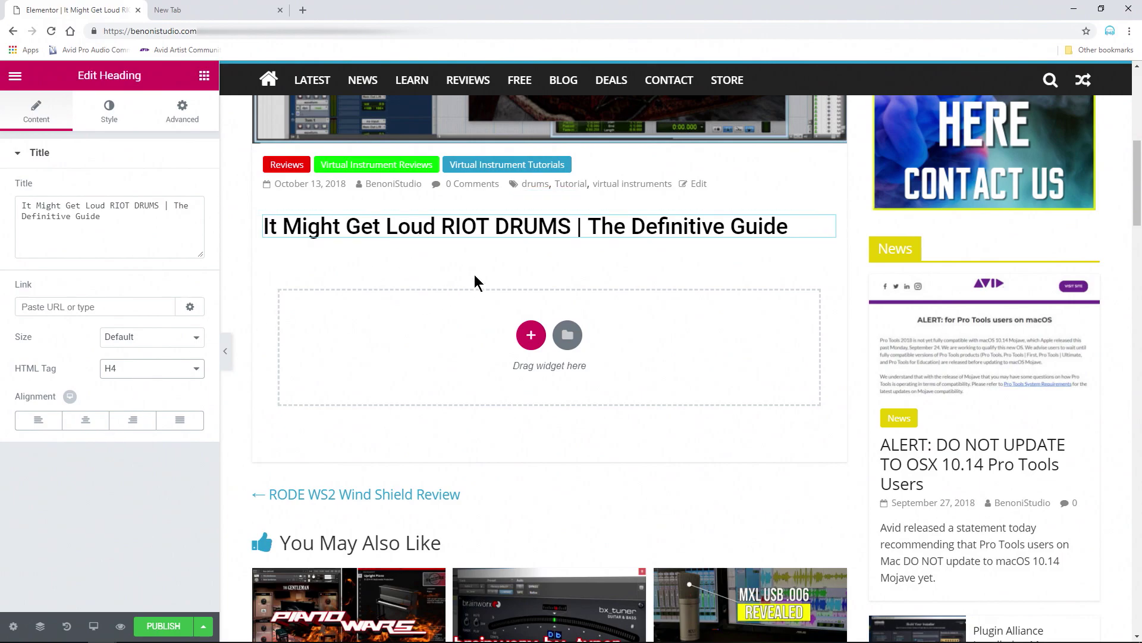
{"action": "left_click", "coordinate": [531, 337]}
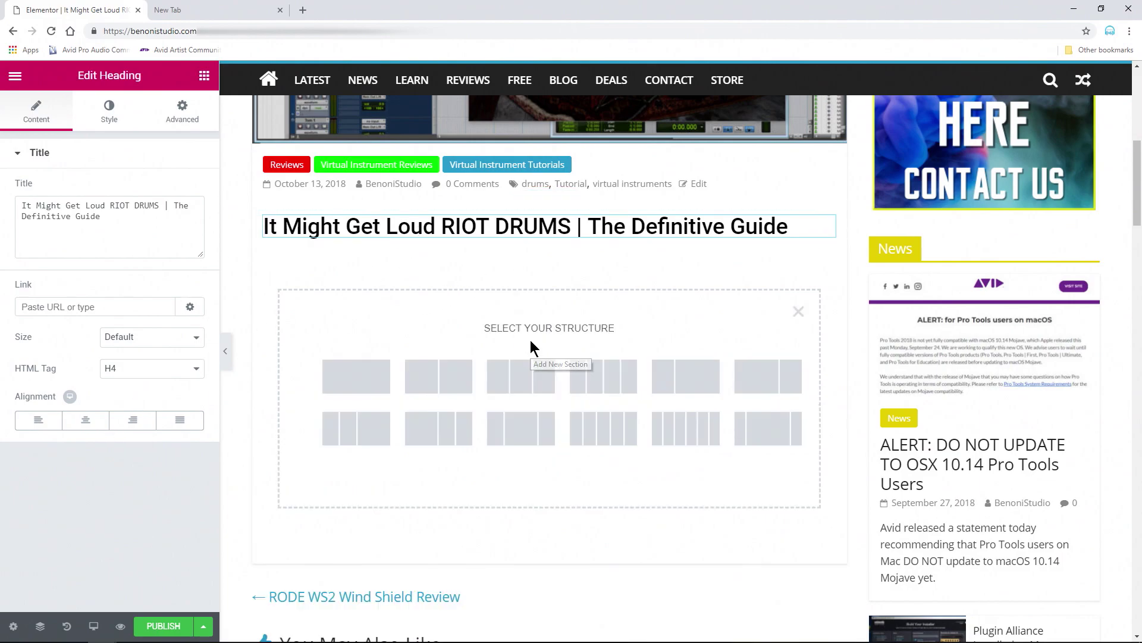
Make the new section single-column and drop a Text Editor widget into it.
{"action": "left_click", "coordinate": [355, 390]}
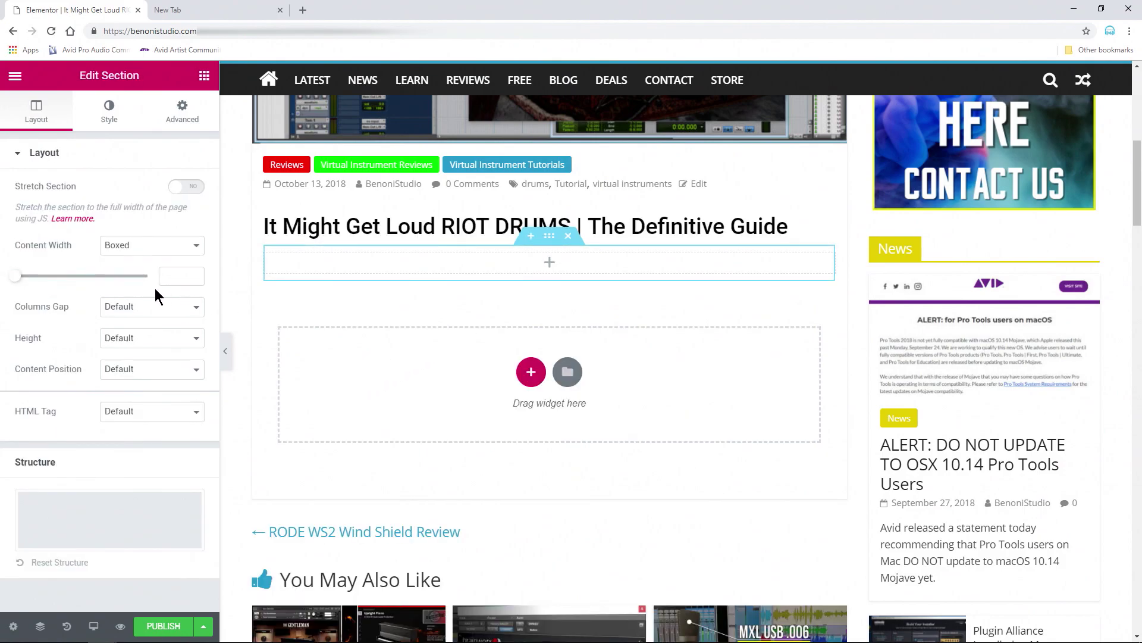
{"action": "left_click", "coordinate": [204, 76]}
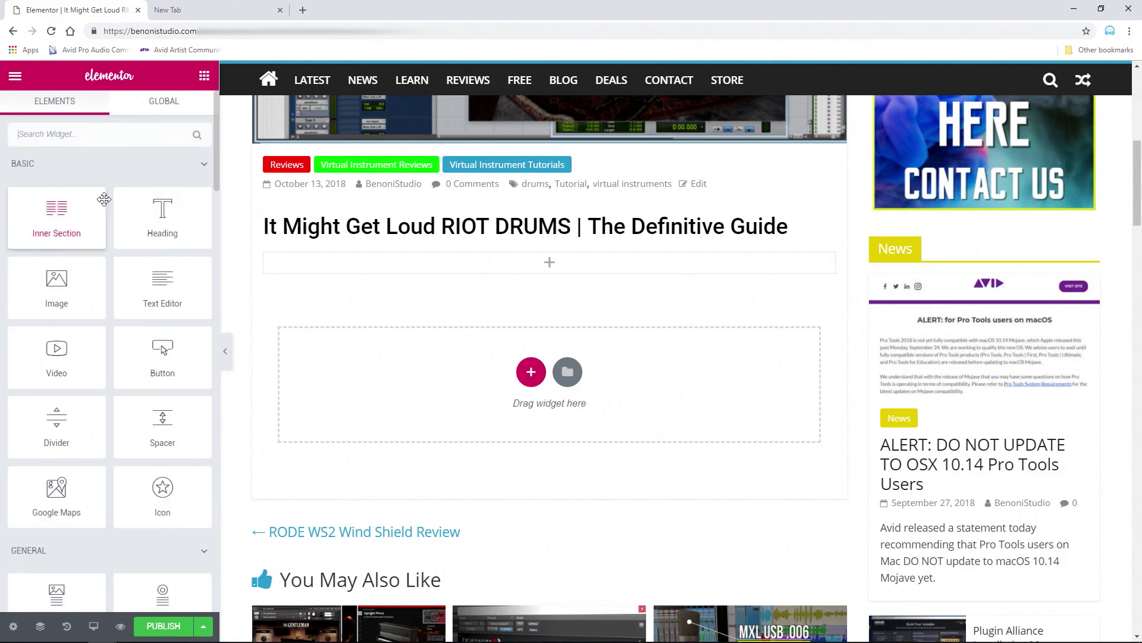
{"action": "left_click_drag", "start_coordinate": [56, 279], "coordinate": [35, 304]}
{"action": "left_click_drag", "start_coordinate": [152, 307], "coordinate": [464, 275]}
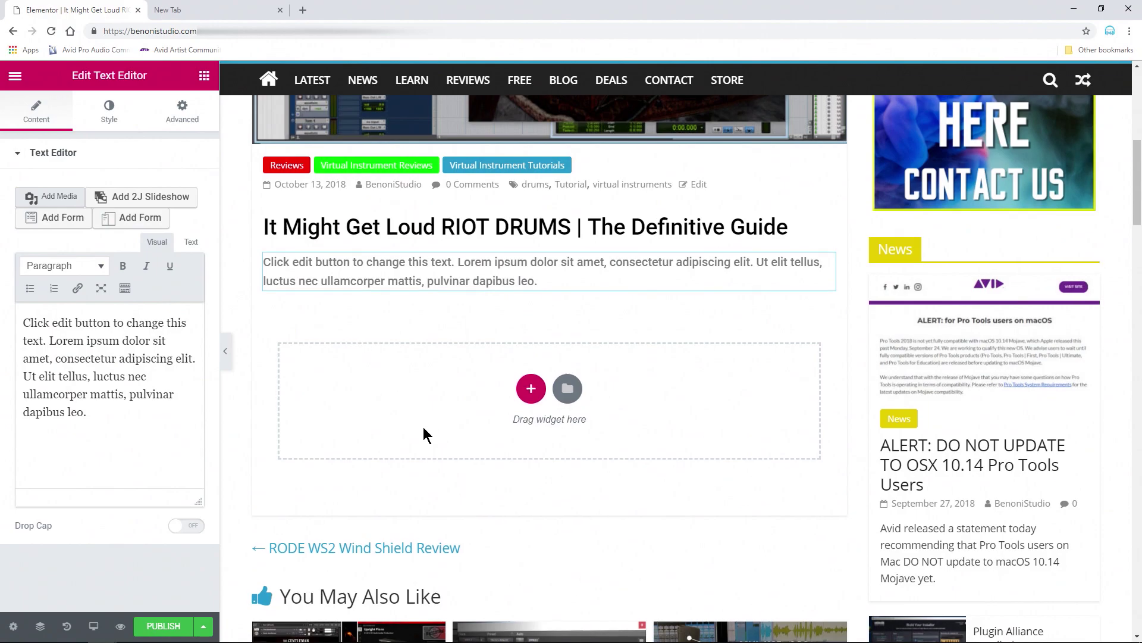
Replace the placeholder lorem ipsum with the four RIOT DRUMS intro paragraphs.
{"action": "scroll", "coordinate": [423, 426], "scroll_direction": "up", "scroll_amount": 3}
{"action": "scroll", "coordinate": [423, 427], "scroll_direction": "down", "scroll_amount": 2}
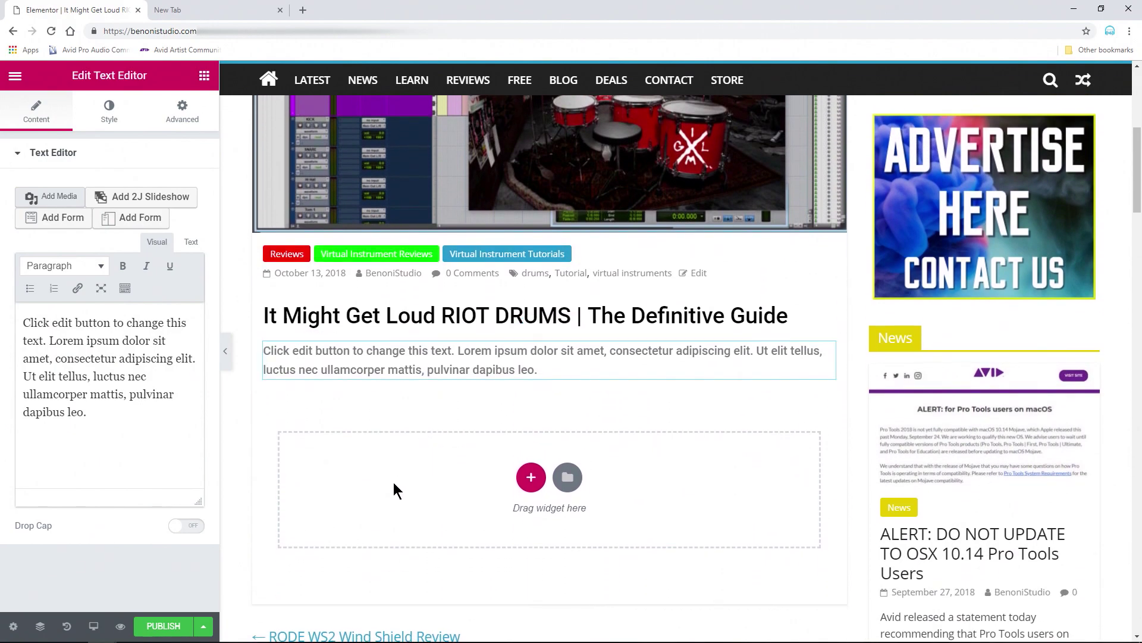
{"action": "left_click", "coordinate": [211, 623]}
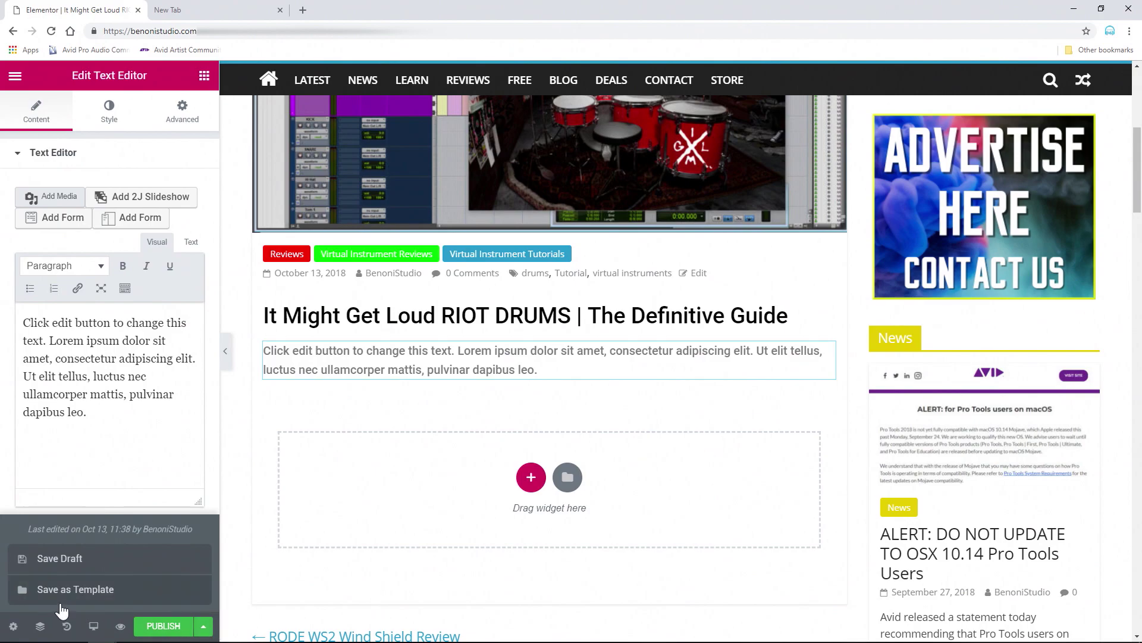
{"action": "left_click", "coordinate": [464, 355]}
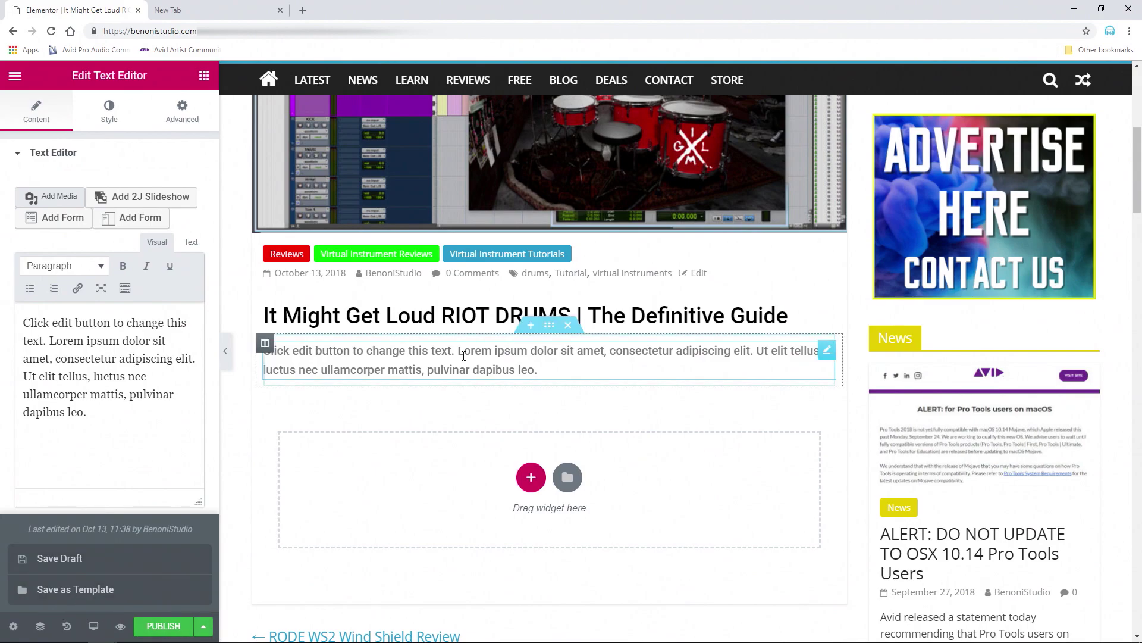
{"action": "left_click", "coordinate": [208, 623]}
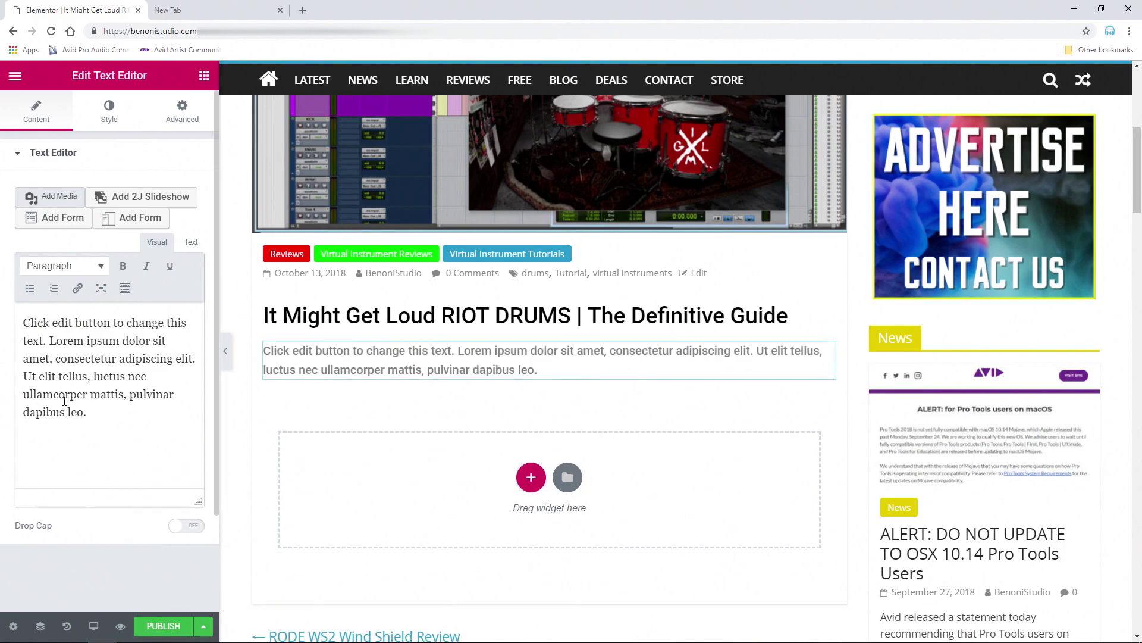
{"action": "left_click_drag", "start_coordinate": [65, 394], "coordinate": [65, 412]}
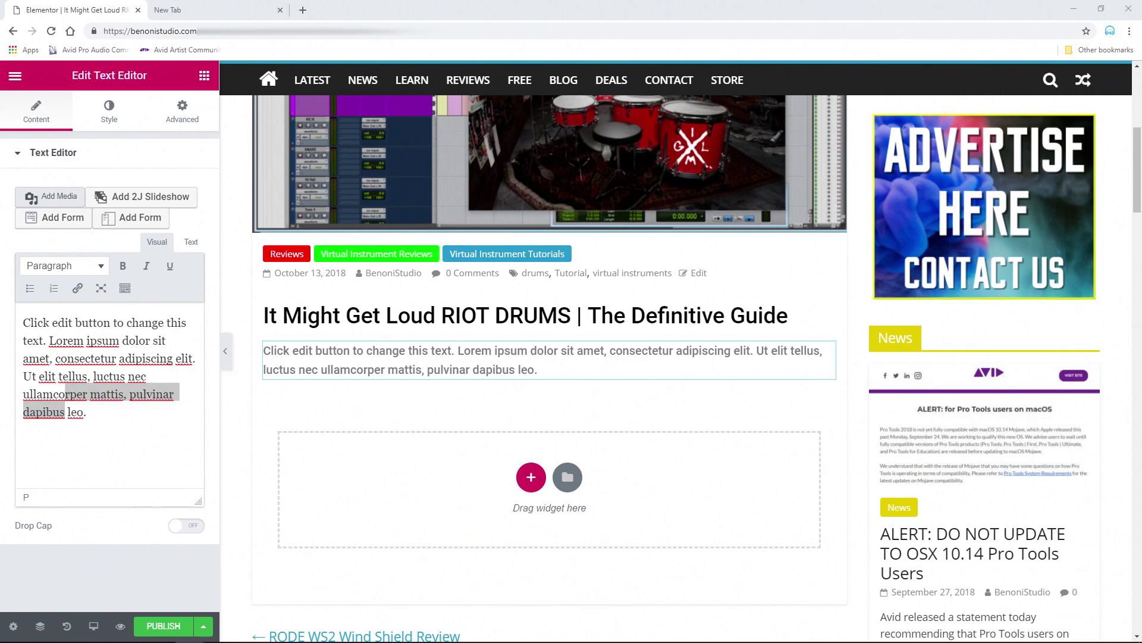
{"action": "left_click", "coordinate": [124, 442]}
{"action": "key", "text": "ctrl+a"}
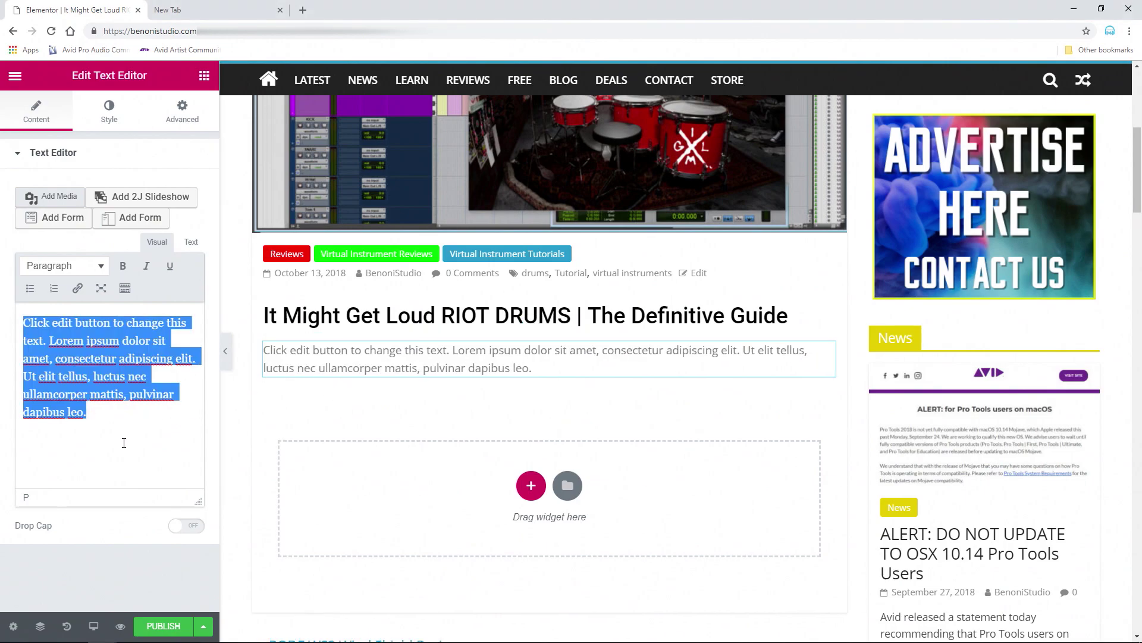
{"action": "type", "text": "The Definitive Guide on how to use RIOT DRUMS from It Might Get Loud. RIOT DRUMS features the sounds of 90's hardcore albums. It is VST/AU/AAX Compatible. In this video I'll go over how the interface works and all of the features. We'll focus most of the time on how to route your drums into your DAW so you can record each drum track like you were recording a live kit. I will be using Pro Tools, but the process is similar for other DAWs."}
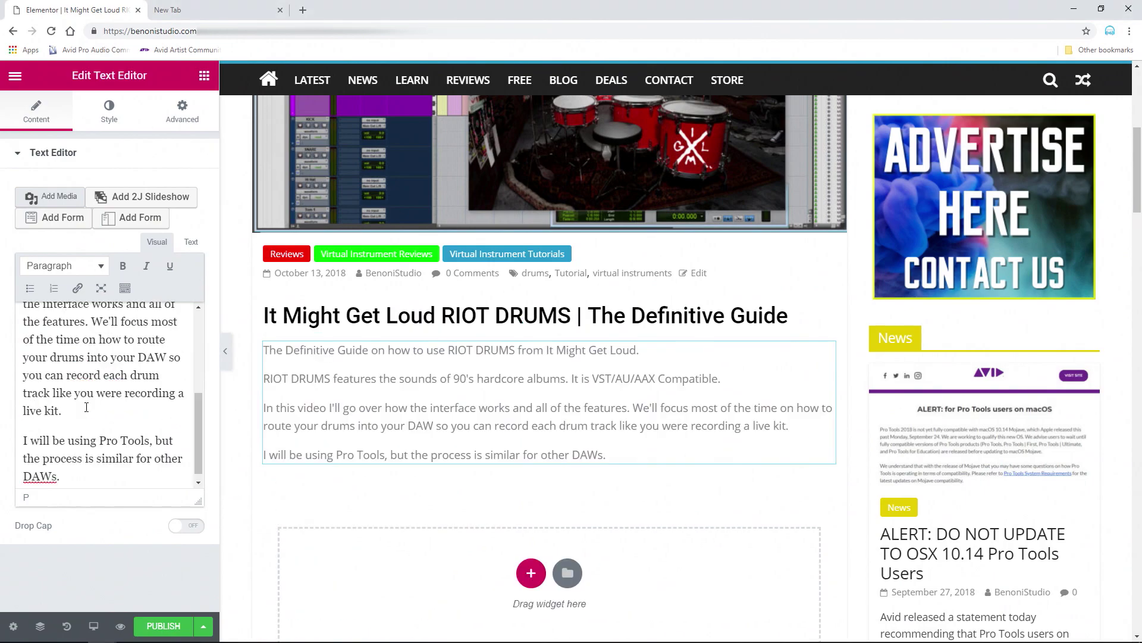
Set the intro text block's text color to black.
{"action": "left_click", "coordinate": [109, 110]}
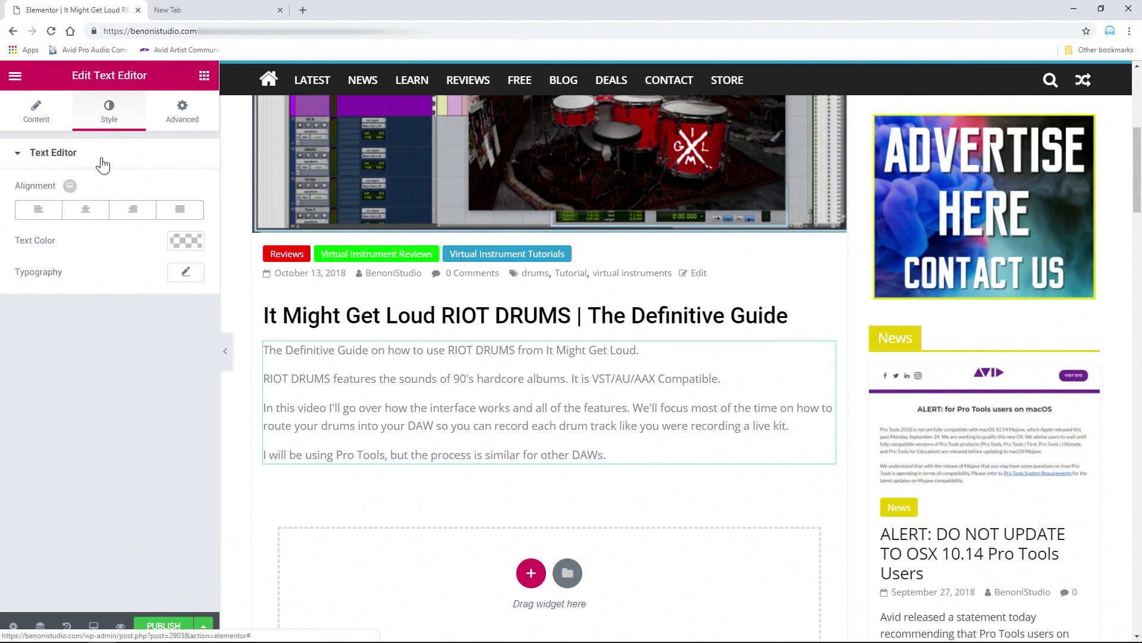
{"action": "left_click", "coordinate": [180, 236]}
{"action": "left_click", "coordinate": [185, 275]}
{"action": "left_click", "coordinate": [103, 338]}
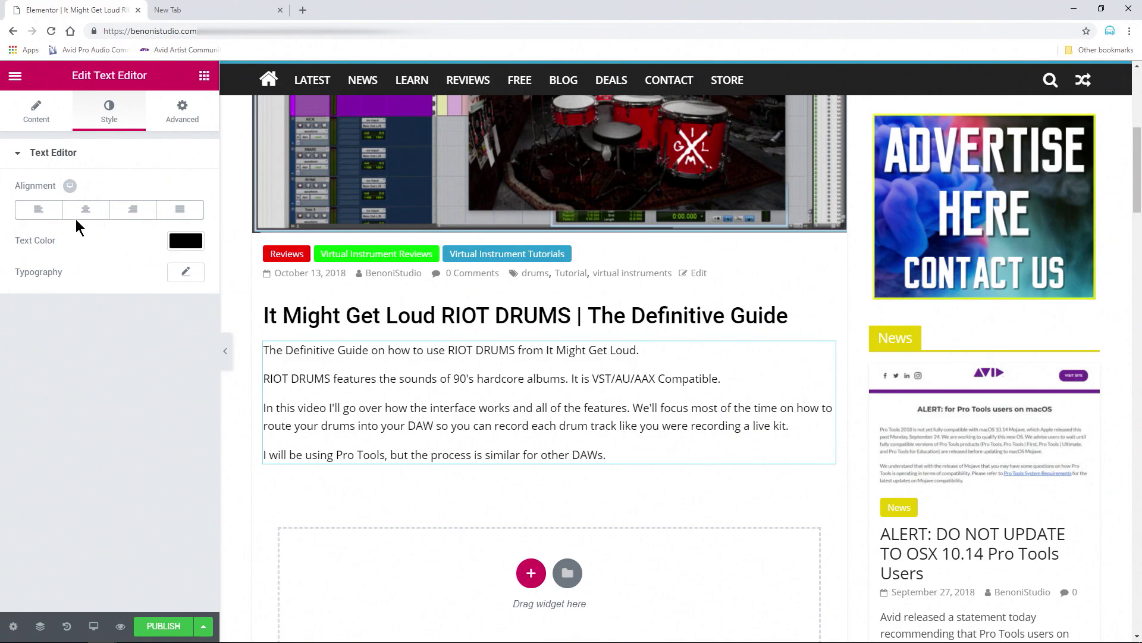
{"action": "left_click", "coordinate": [36, 112]}
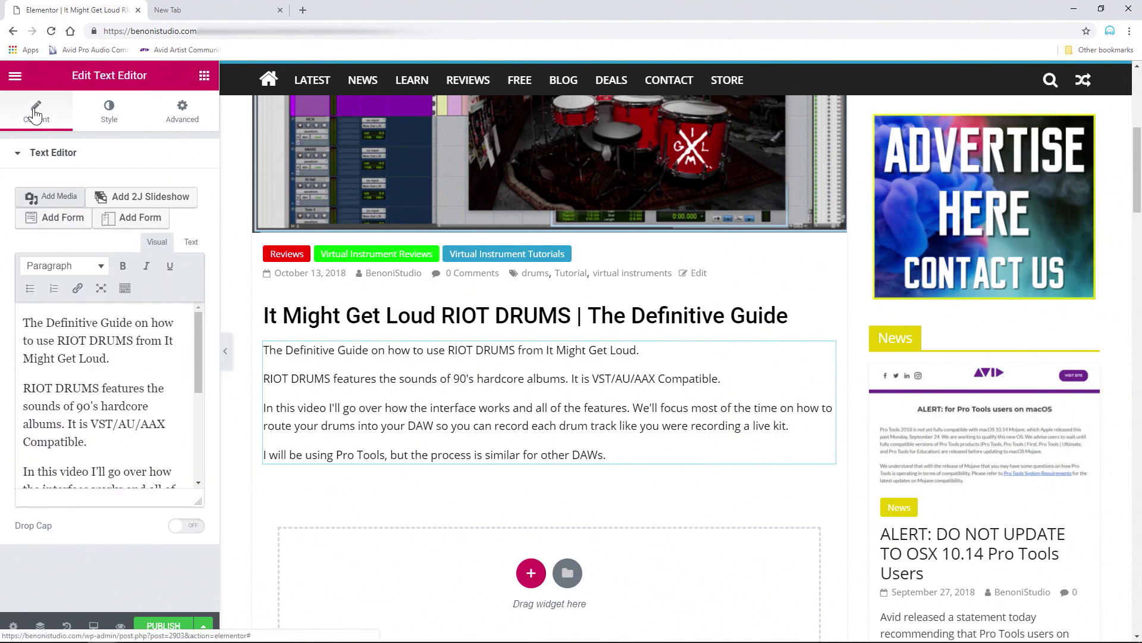
Try a Fade In entrance animation on the text block, then reset it to None.
{"action": "left_click", "coordinate": [182, 112]}
{"action": "left_click", "coordinate": [130, 348]}
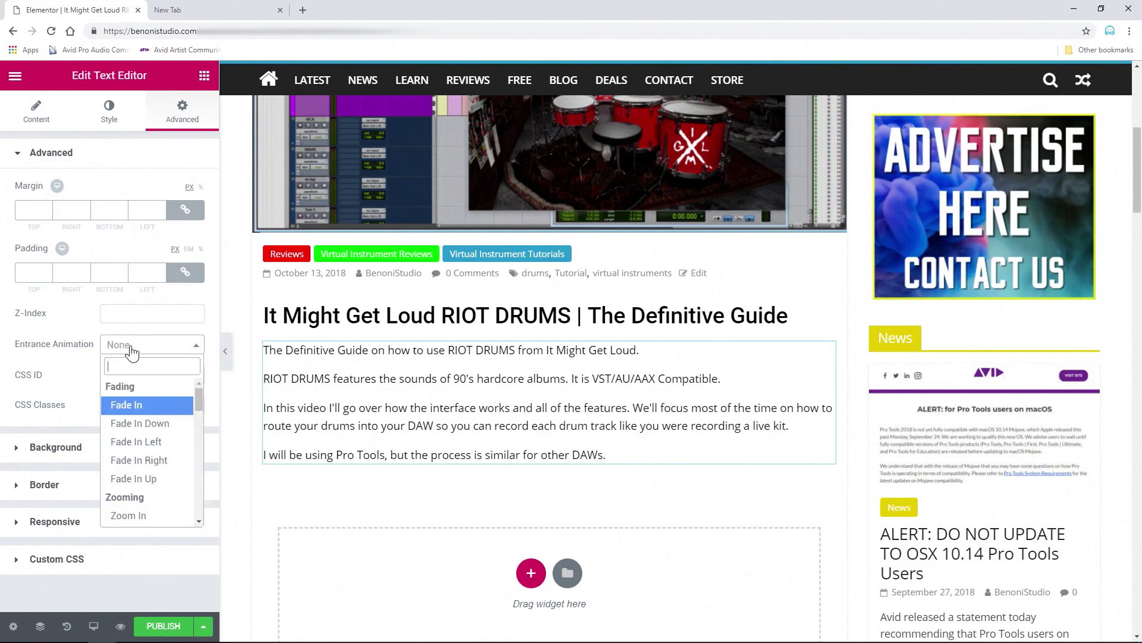
{"action": "left_click", "coordinate": [126, 407]}
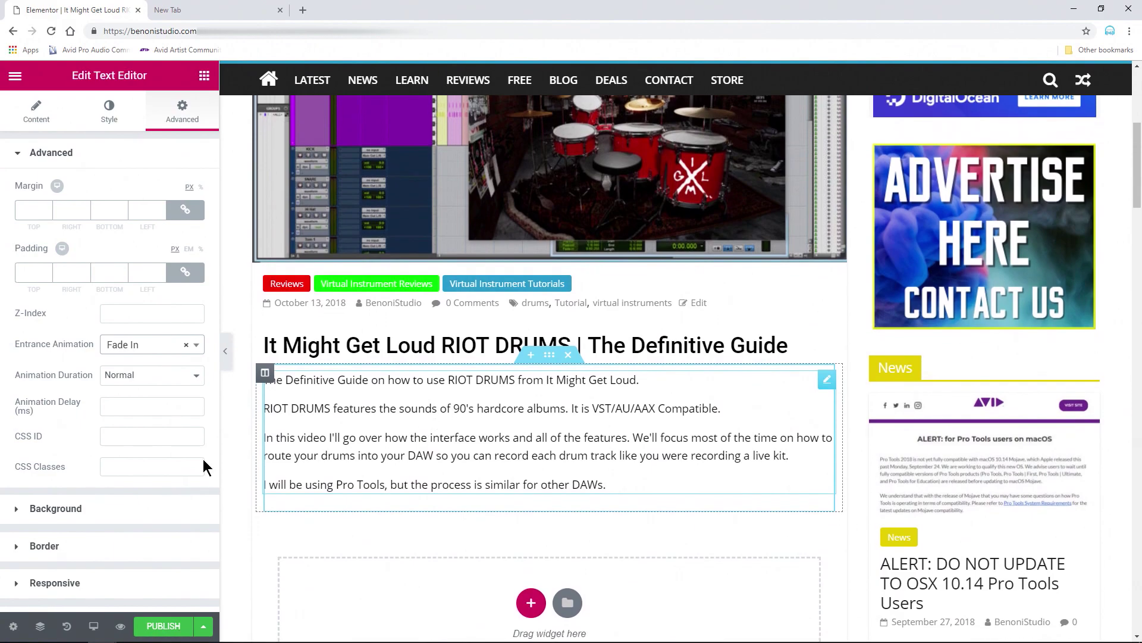
{"action": "left_click", "coordinate": [150, 350]}
{"action": "left_click", "coordinate": [55, 364]}
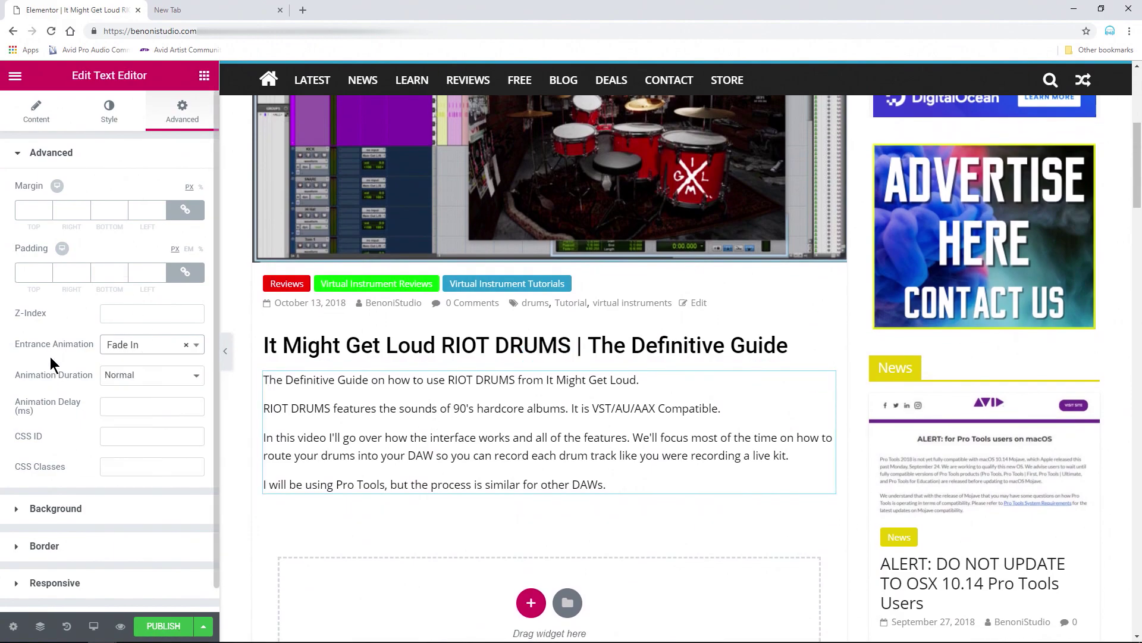
{"action": "left_click", "coordinate": [194, 345]}
{"action": "left_click", "coordinate": [186, 345]}
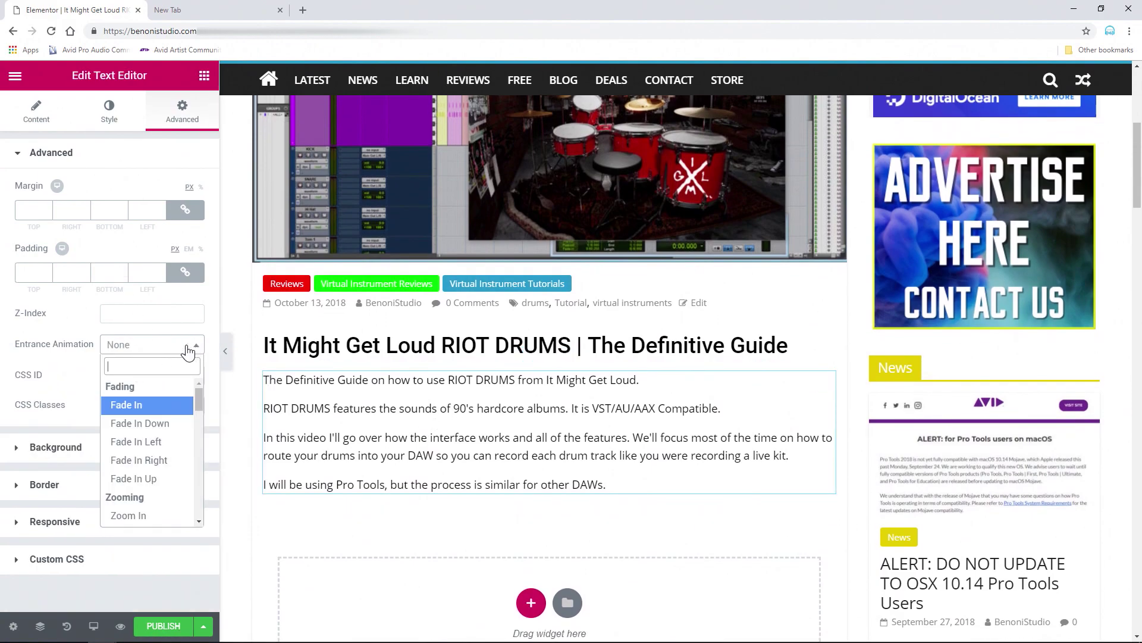
{"action": "left_click", "coordinate": [71, 351]}
{"action": "left_click", "coordinate": [106, 119]}
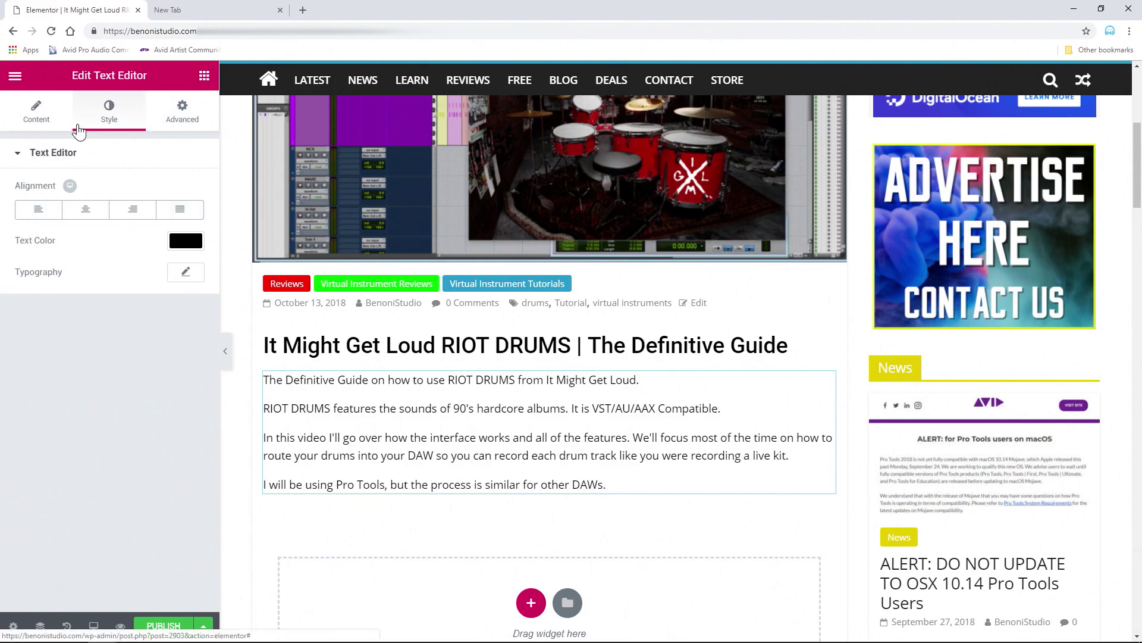
{"action": "left_click", "coordinate": [36, 110]}
{"action": "scroll", "coordinate": [463, 411], "scroll_direction": "down", "scroll_amount": 1}
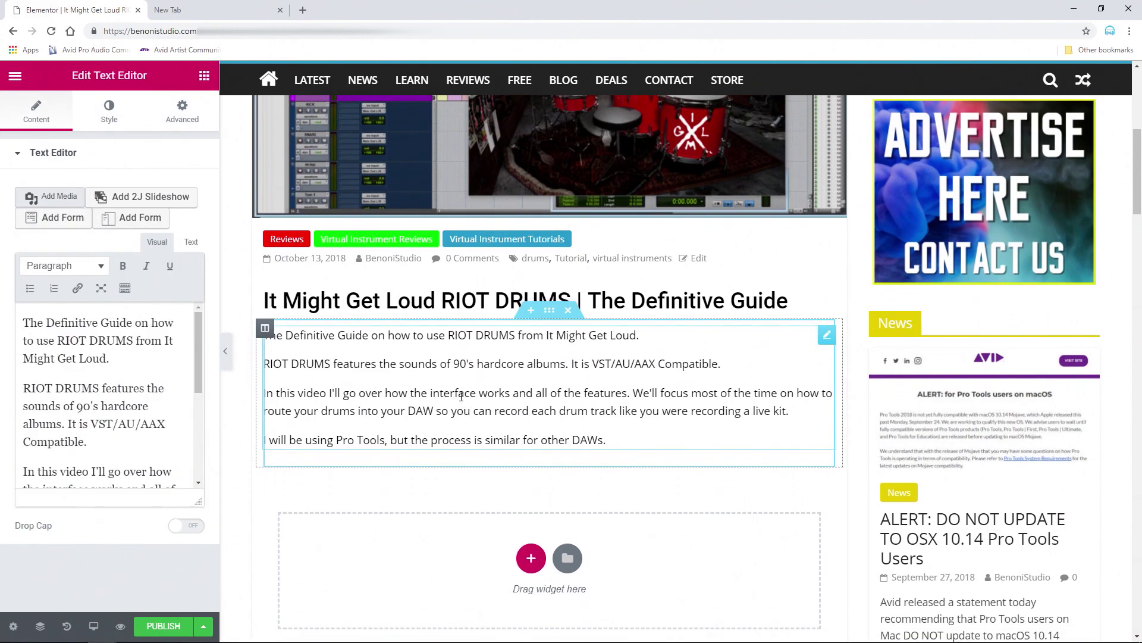
Select the words 'It Might Get Loud' in the first intro paragraph.
{"action": "left_click", "coordinate": [77, 357]}
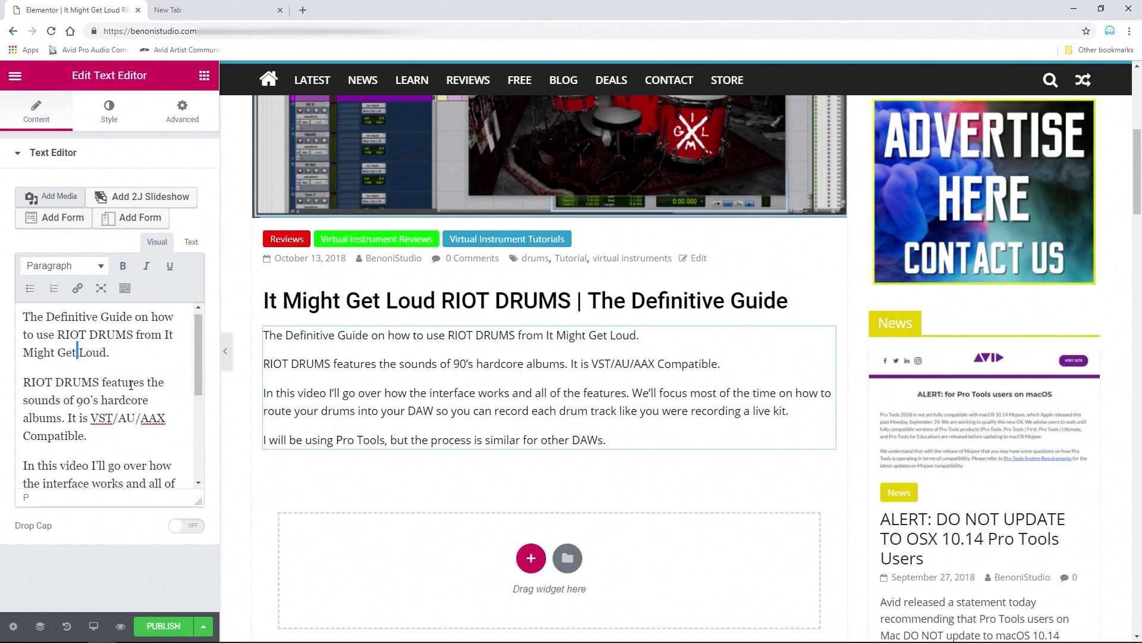
{"action": "scroll", "coordinate": [131, 385], "scroll_direction": "up", "scroll_amount": 1}
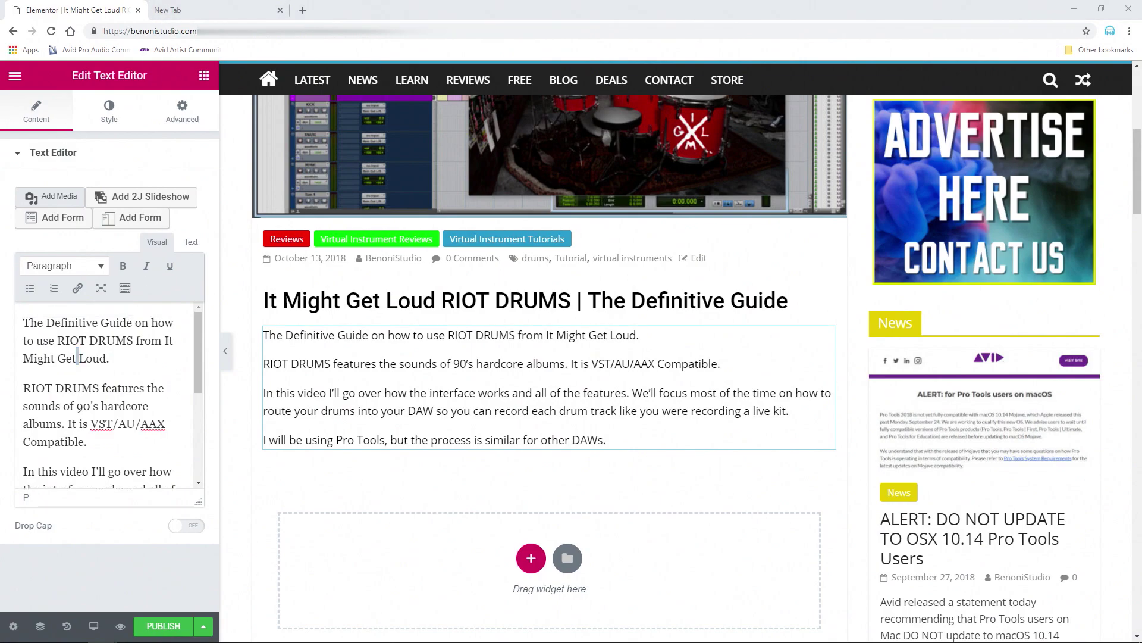
{"action": "left_click", "coordinate": [106, 341]}
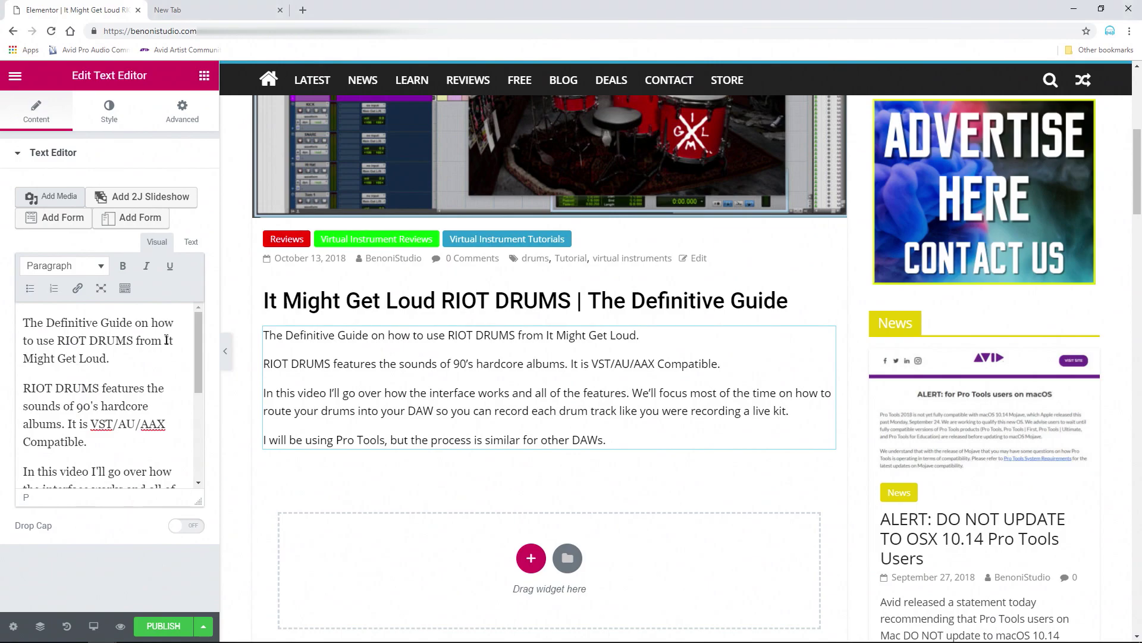
{"action": "left_click_drag", "start_coordinate": [165, 341], "coordinate": [164, 351]}
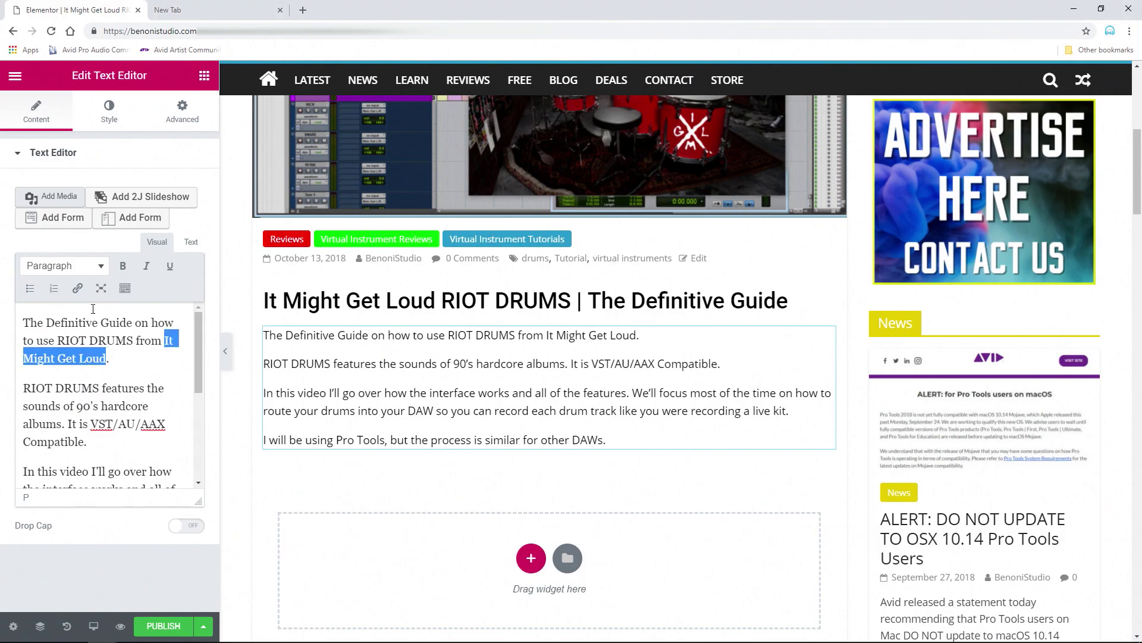
{"action": "left_click", "coordinate": [78, 288]}
{"action": "type", "text": "https://www.itmightgetloud.org"}
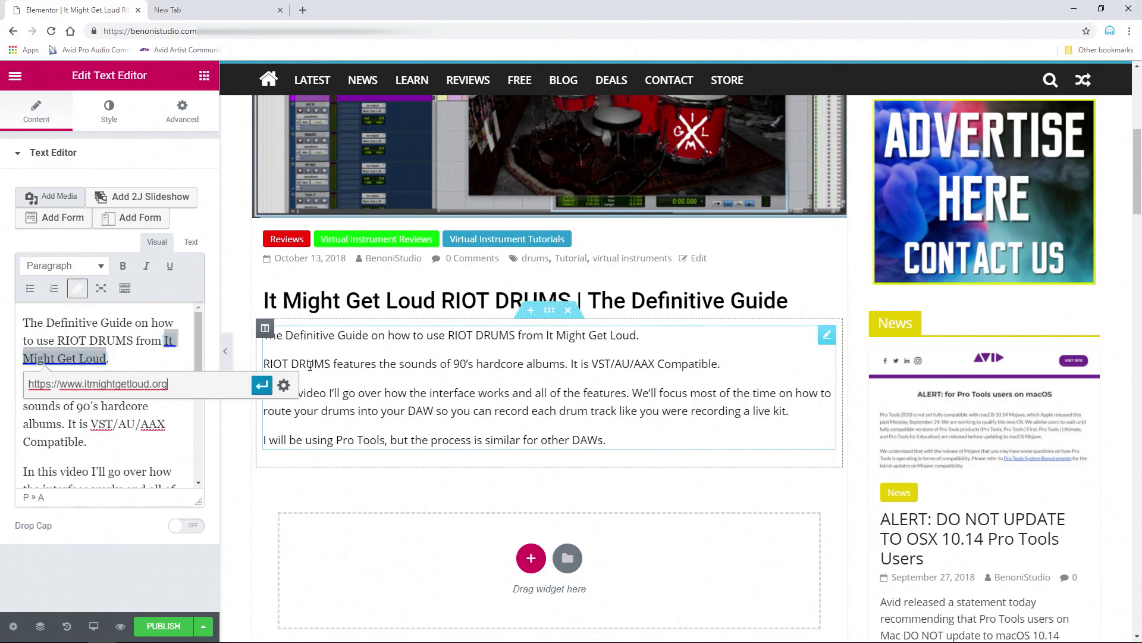
{"action": "left_click", "coordinate": [284, 384]}
{"action": "left_click", "coordinate": [464, 266]}
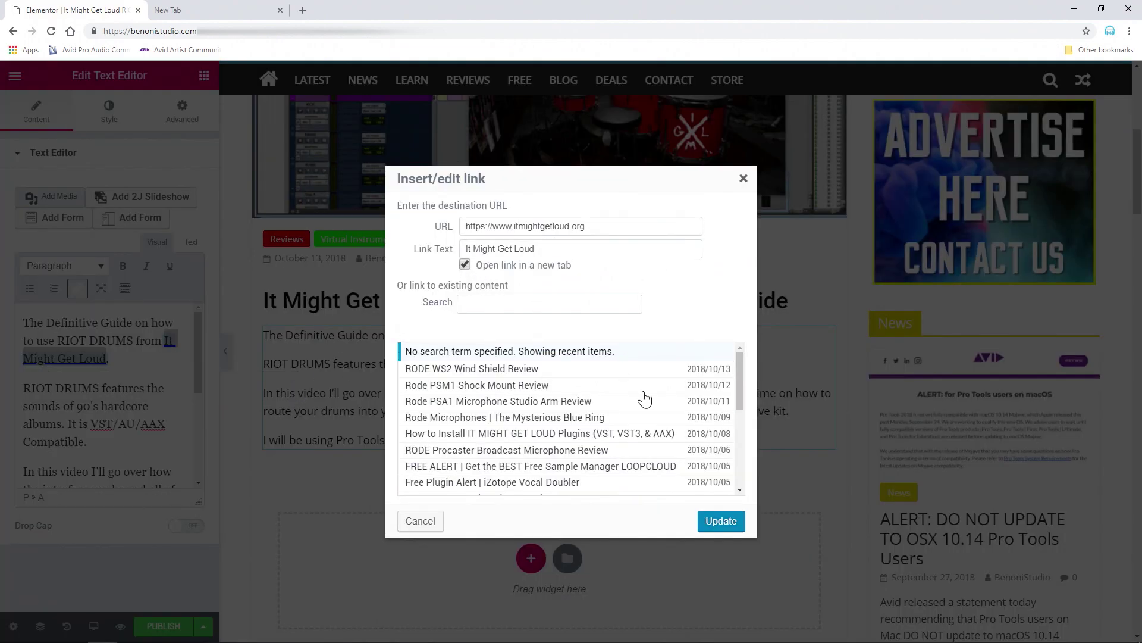
{"action": "left_click", "coordinate": [719, 522]}
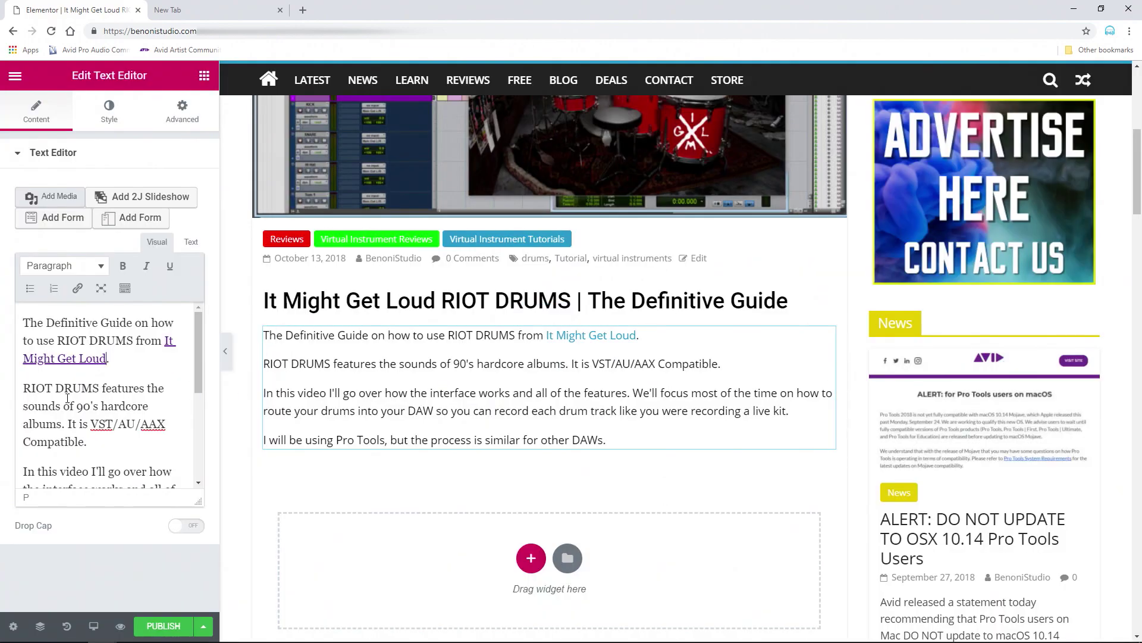
{"action": "scroll", "coordinate": [67, 397], "scroll_direction": "down", "scroll_amount": 3}
{"action": "scroll", "coordinate": [67, 398], "scroll_direction": "up", "scroll_amount": 3}
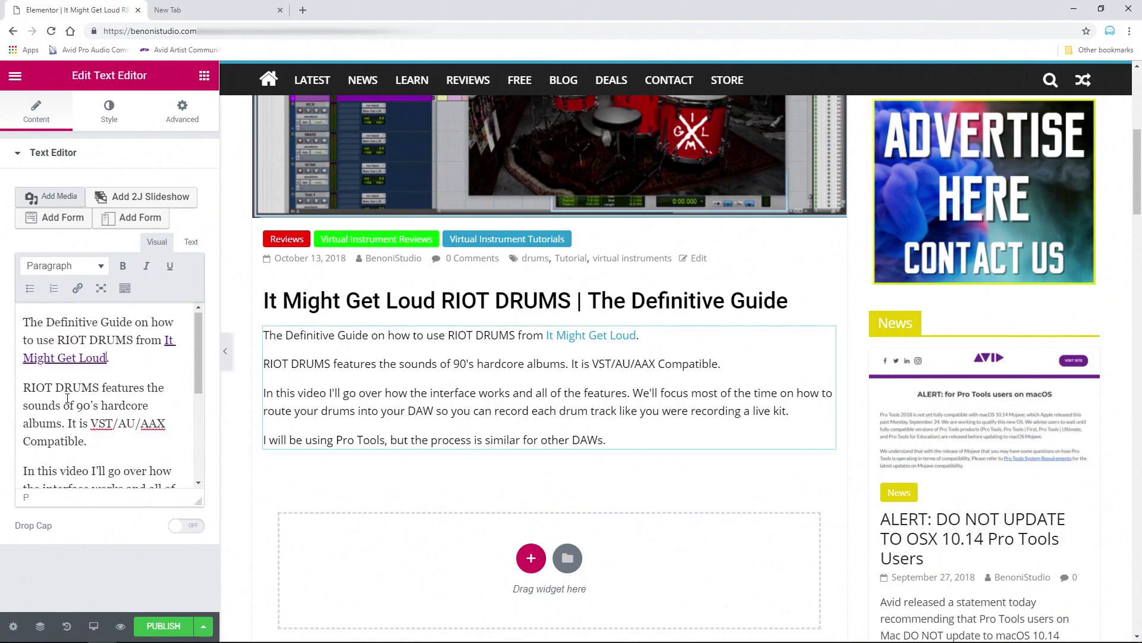
{"action": "scroll", "coordinate": [67, 397], "scroll_direction": "down", "scroll_amount": 2}
{"action": "scroll", "coordinate": [68, 397], "scroll_direction": "down", "scroll_amount": 1}
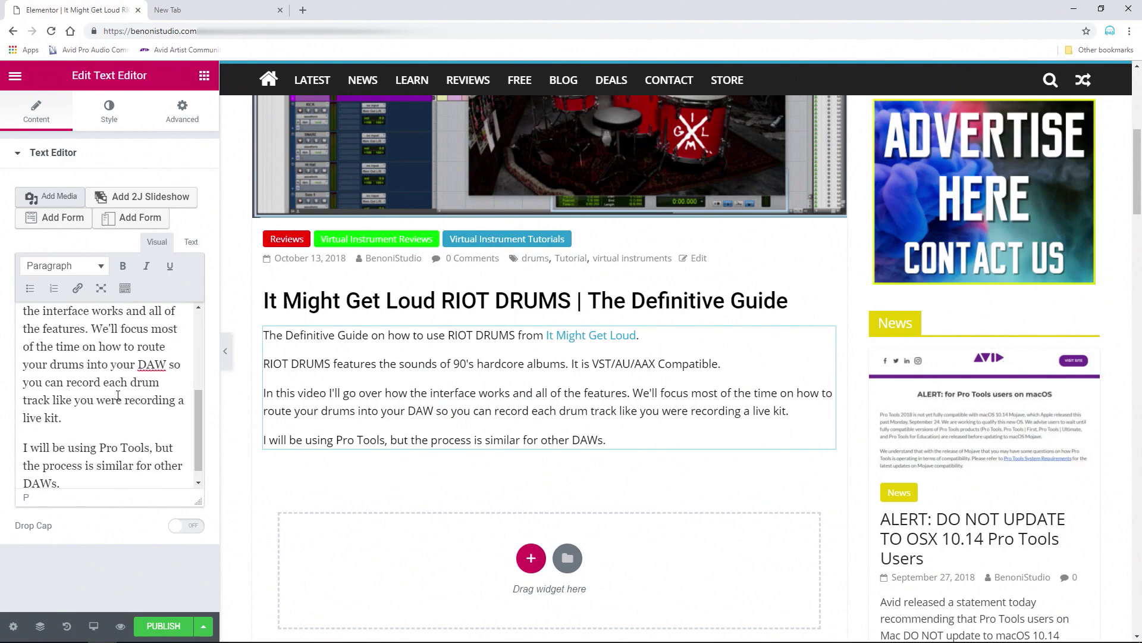
{"action": "scroll", "coordinate": [404, 411], "scroll_direction": "down", "scroll_amount": 1}
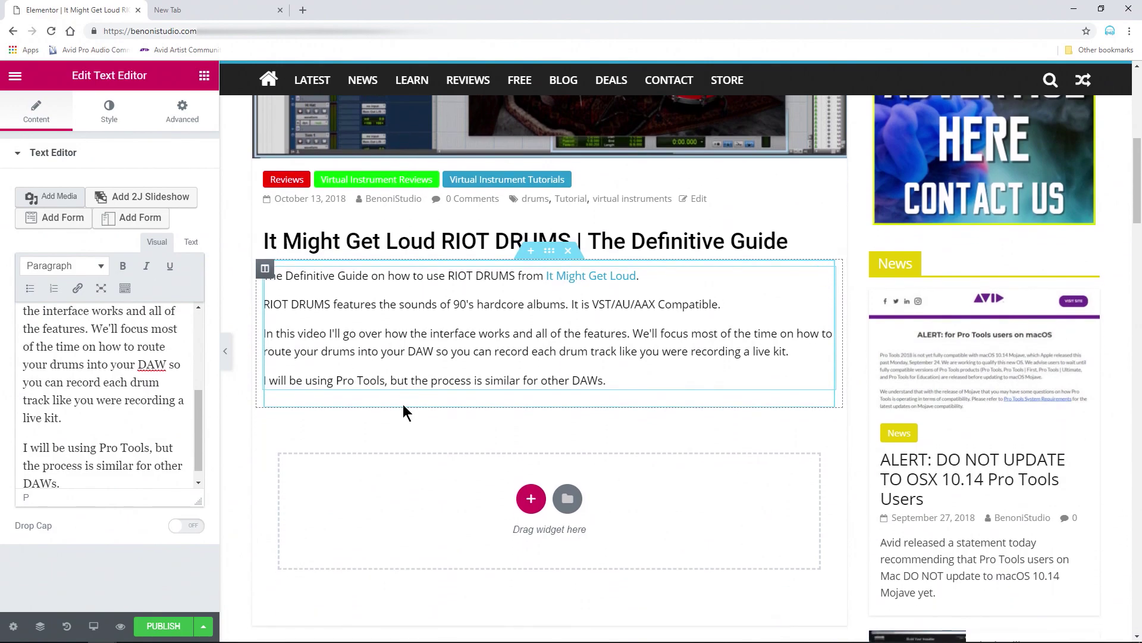
{"action": "scroll", "coordinate": [408, 396], "scroll_direction": "down", "scroll_amount": 1}
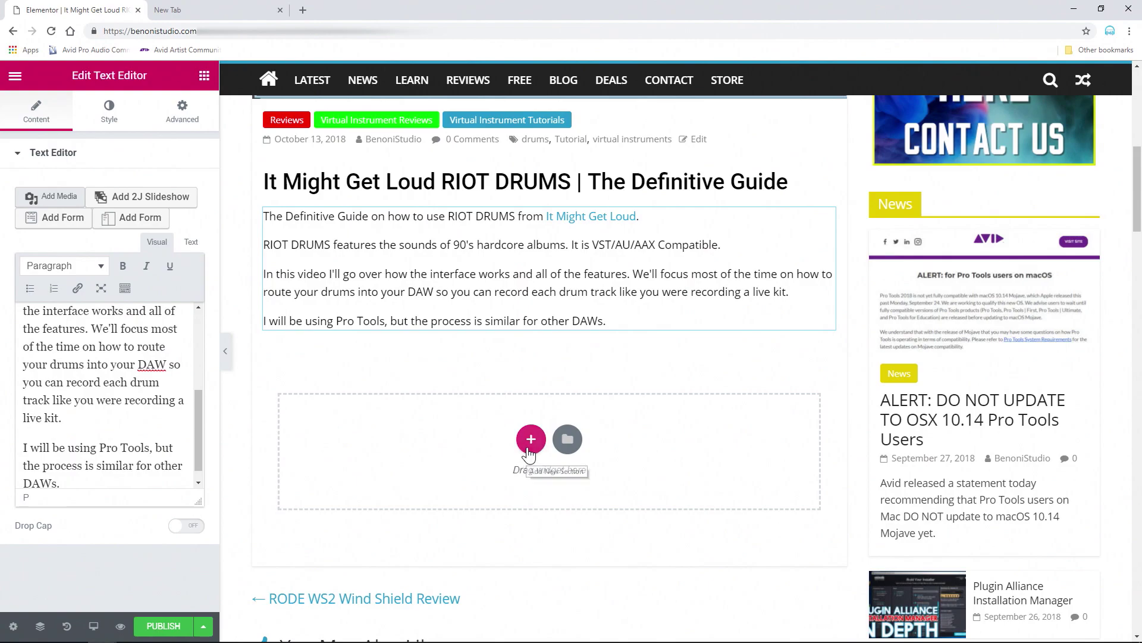
Add a single-column section below the intro with a Spacer reduced from 50 to 10 px.
{"action": "left_click", "coordinate": [529, 451]}
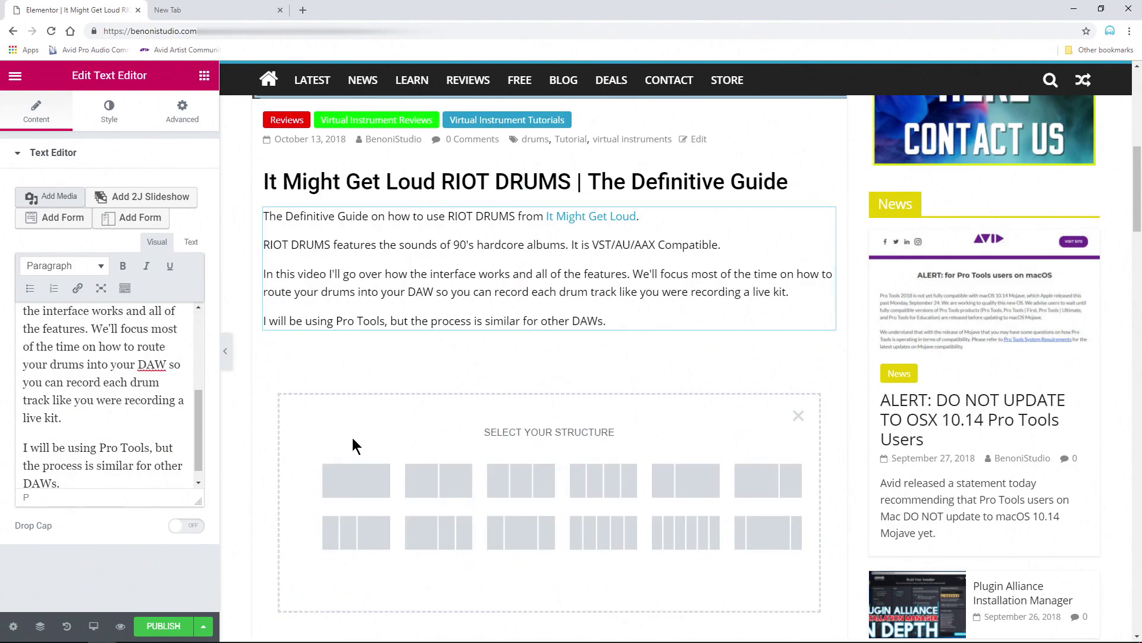
{"action": "left_click", "coordinate": [356, 480]}
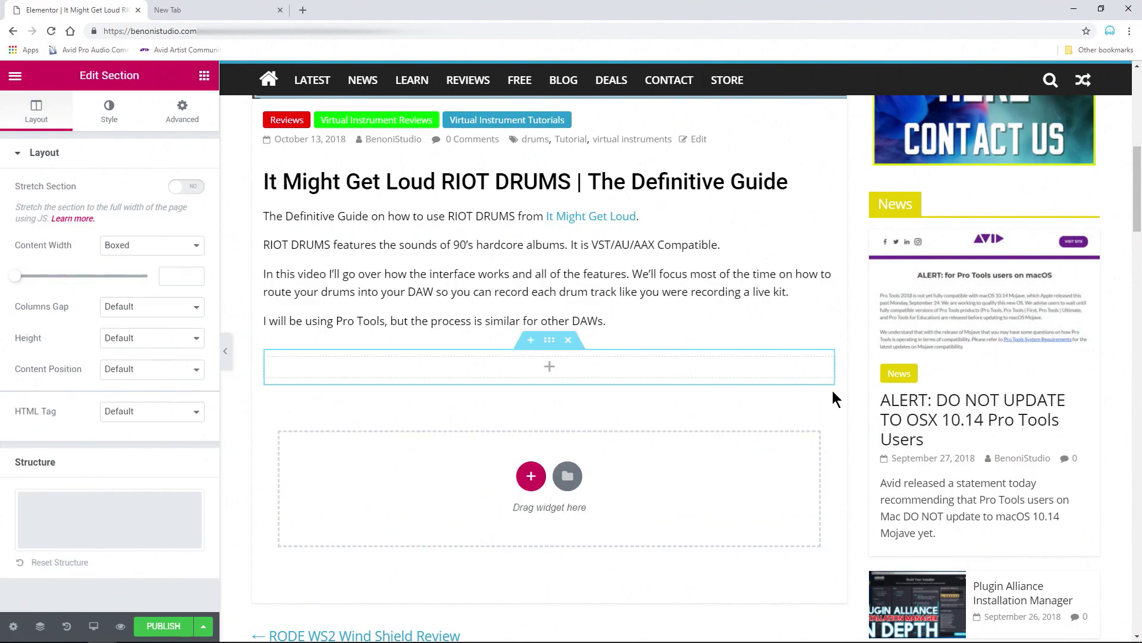
{"action": "left_click", "coordinate": [204, 75]}
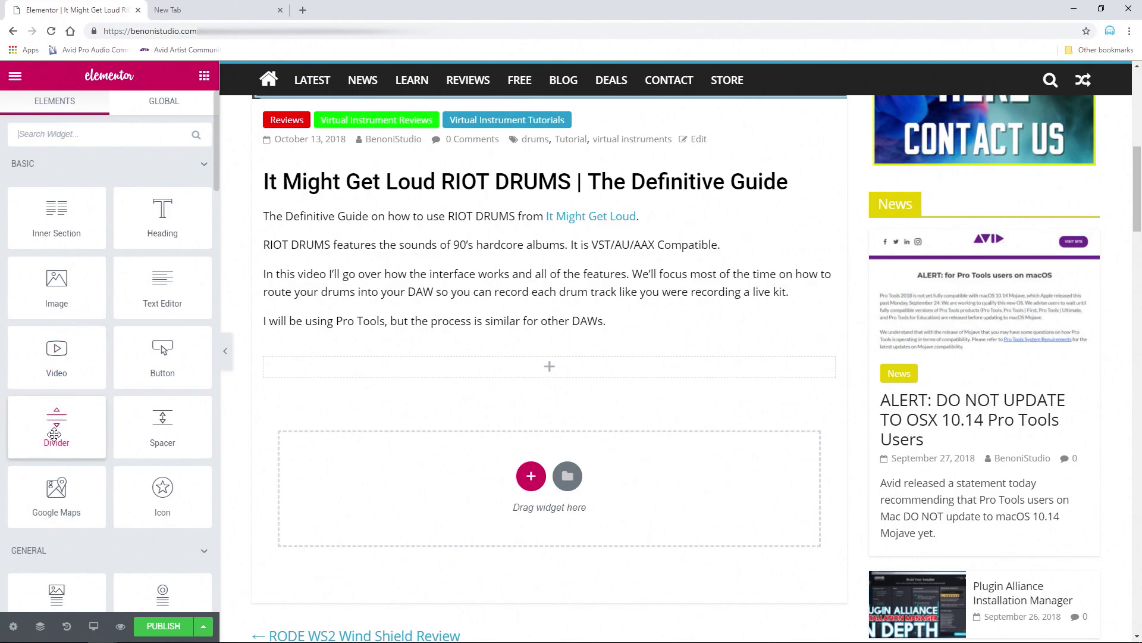
{"action": "left_click_drag", "start_coordinate": [162, 423], "coordinate": [402, 370]}
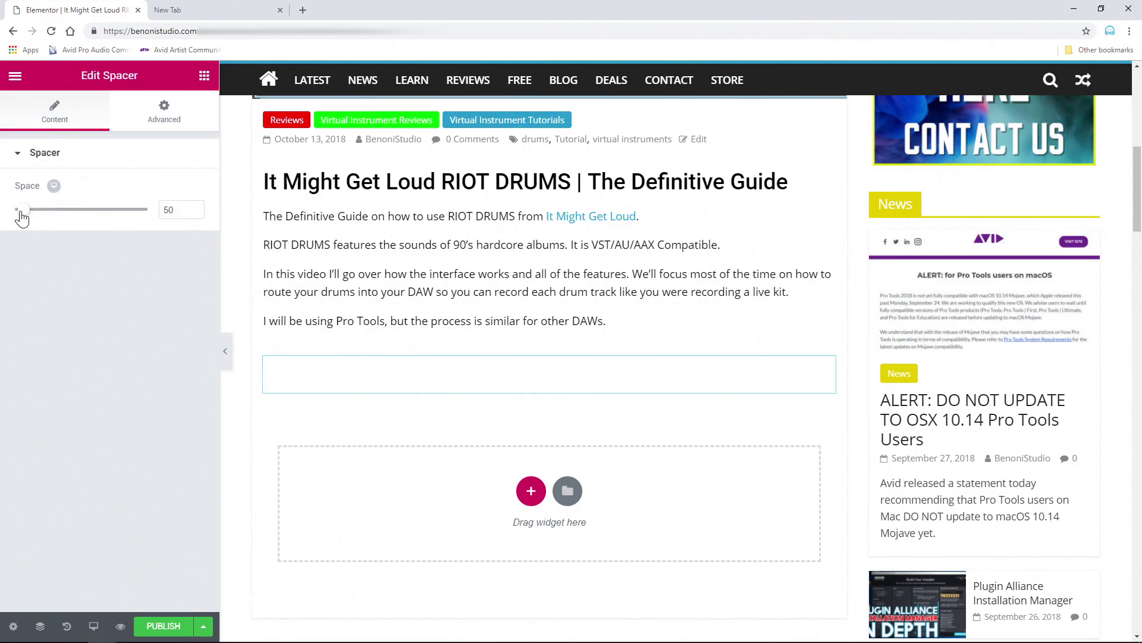
{"action": "left_click_drag", "start_coordinate": [21, 213], "coordinate": [1, 221]}
Add another empty single-column section below the spacer.
{"action": "left_click", "coordinate": [526, 475]}
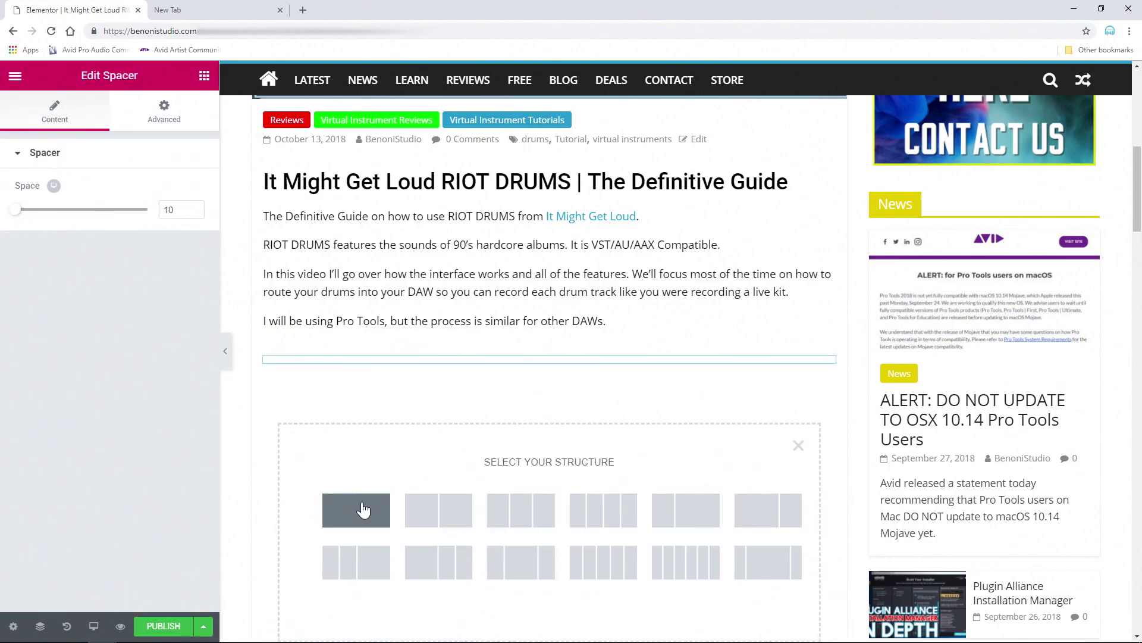
{"action": "left_click", "coordinate": [345, 514]}
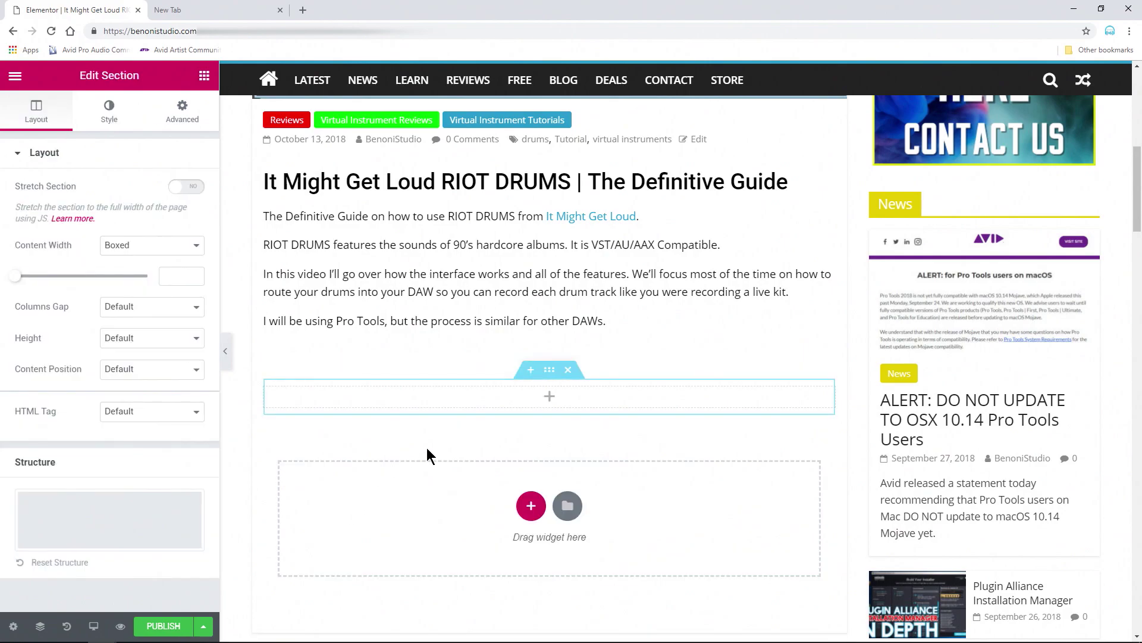
{"action": "left_click", "coordinate": [204, 77]}
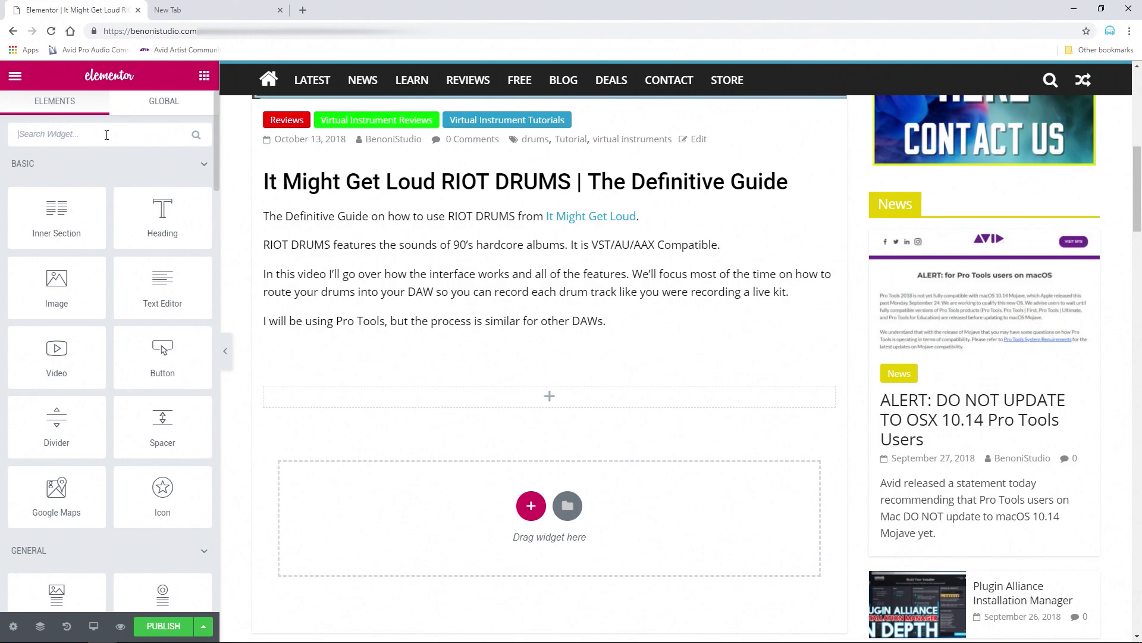
Drop an HTML widget into the empty section and paste the ad script code.
{"action": "type", "text": "ht"}
{"action": "left_click_drag", "start_coordinate": [67, 187], "coordinate": [484, 402]}
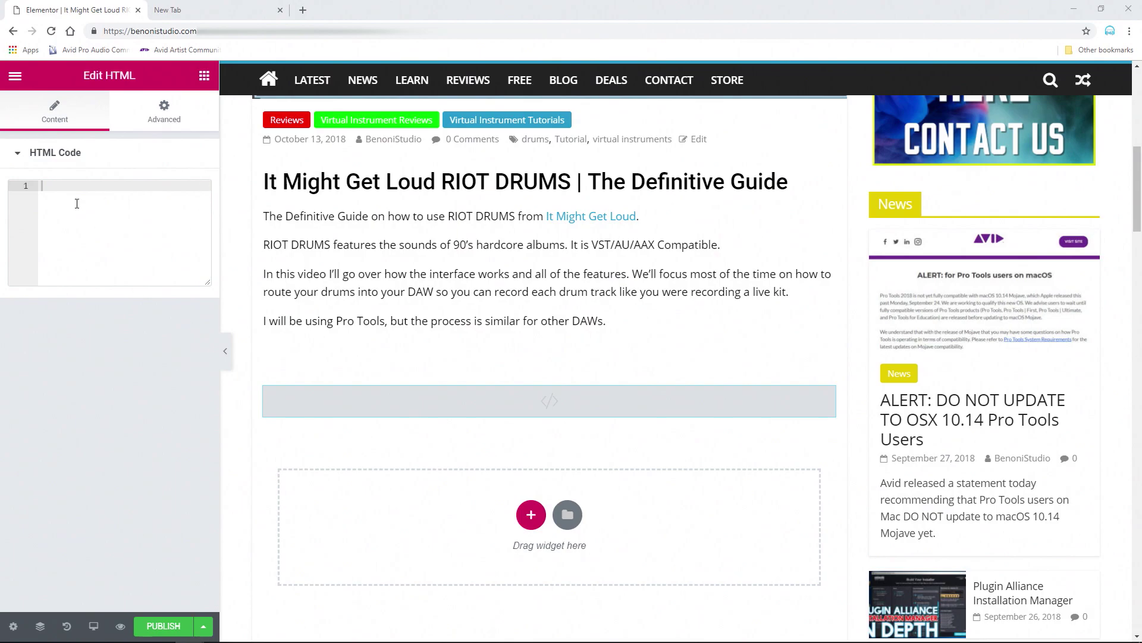
{"action": "key", "text": "ctrl+v"}
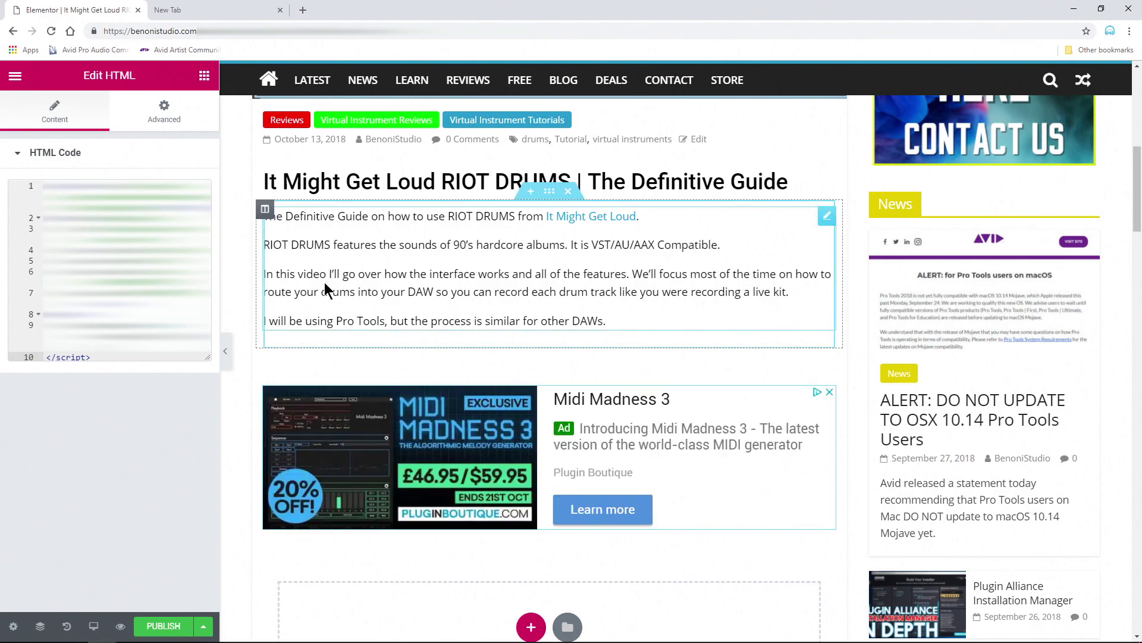
{"action": "scroll", "coordinate": [469, 410], "scroll_direction": "down", "scroll_amount": 5}
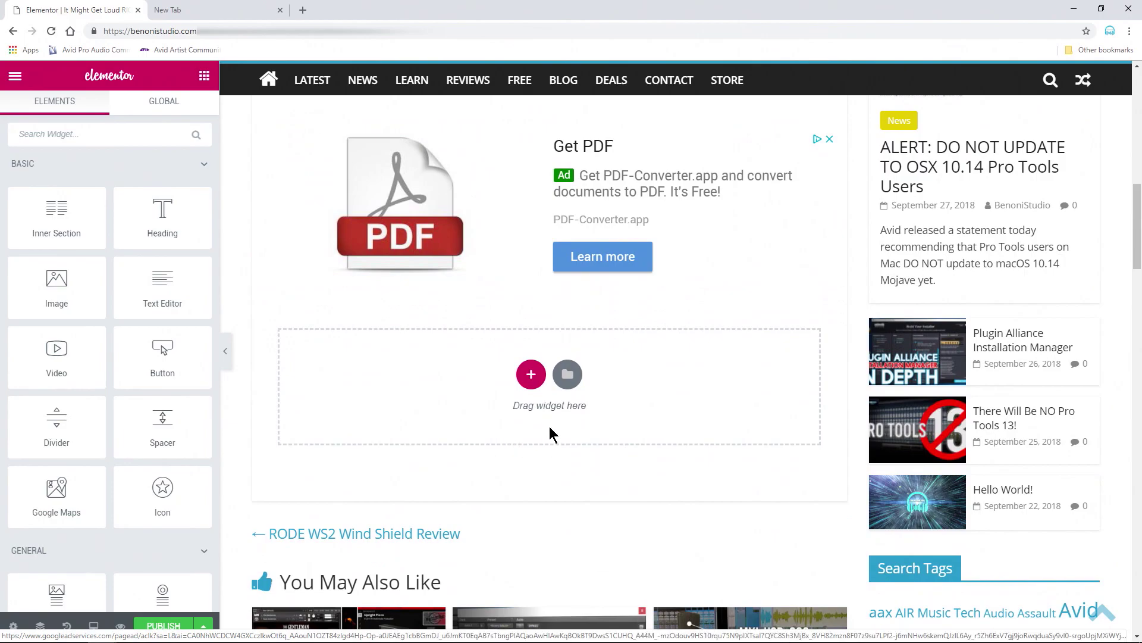
{"action": "scroll", "coordinate": [543, 423], "scroll_direction": "up", "scroll_amount": 6}
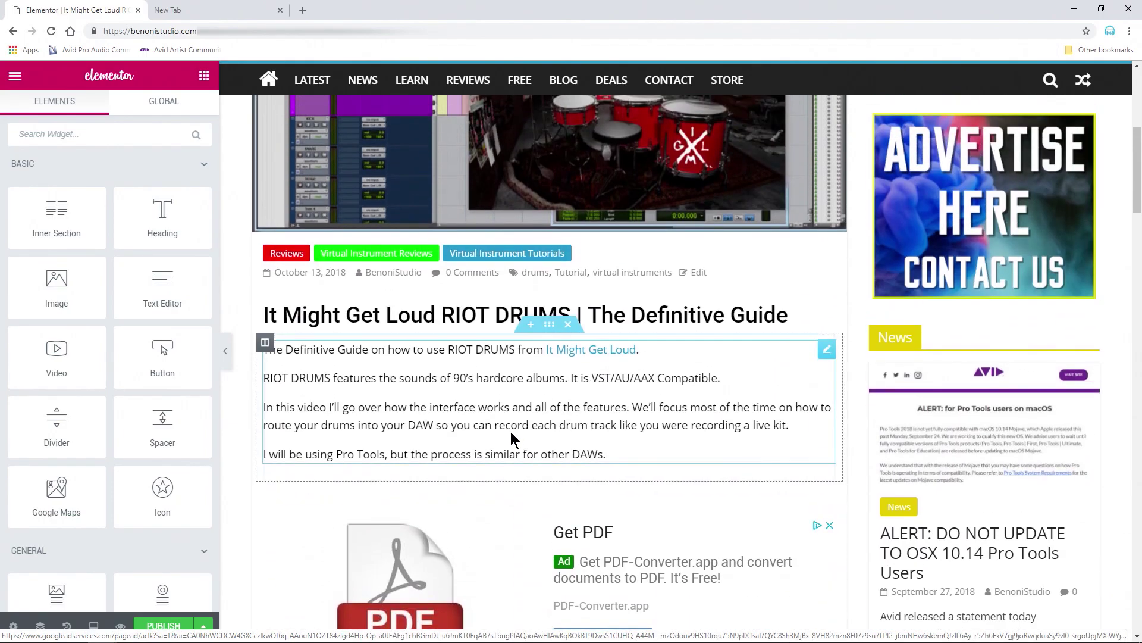
Add a 50/50 two-column section below the ad with a Text Editor widget in the left column.
{"action": "scroll", "coordinate": [513, 438], "scroll_direction": "down", "scroll_amount": 5}
{"action": "left_click", "coordinate": [530, 419]}
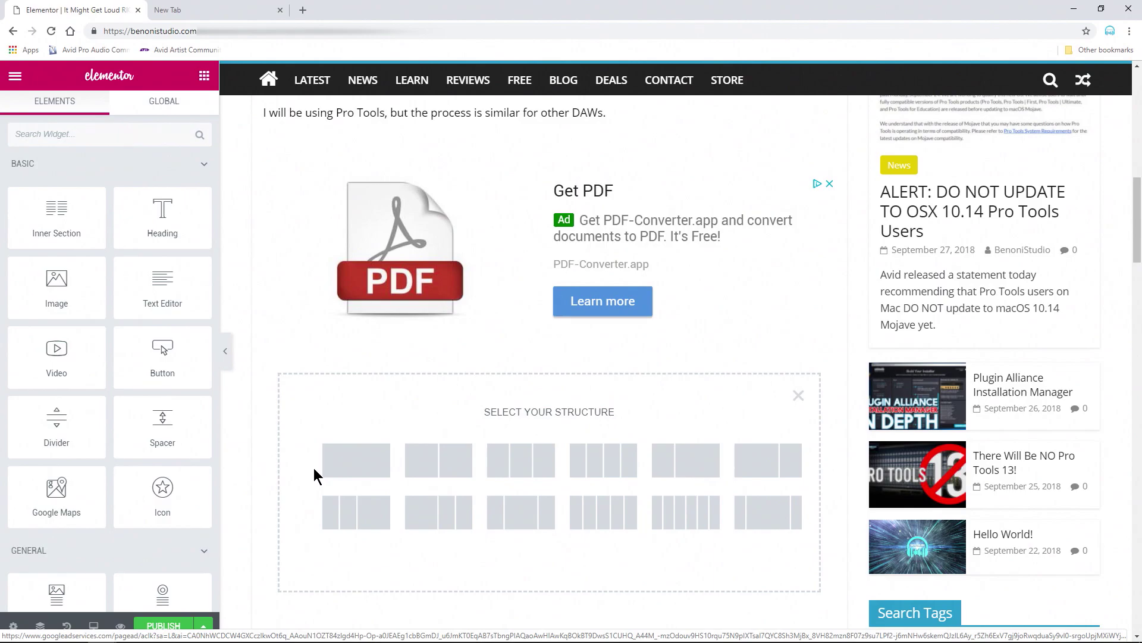
{"action": "left_click", "coordinate": [448, 470]}
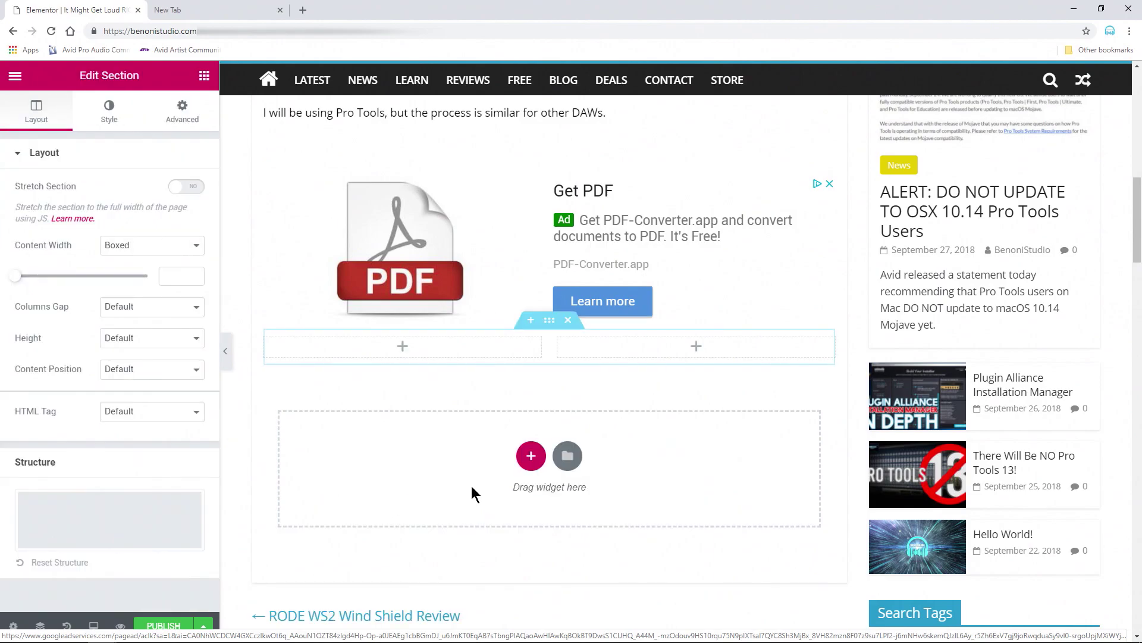
{"action": "left_click", "coordinate": [201, 81]}
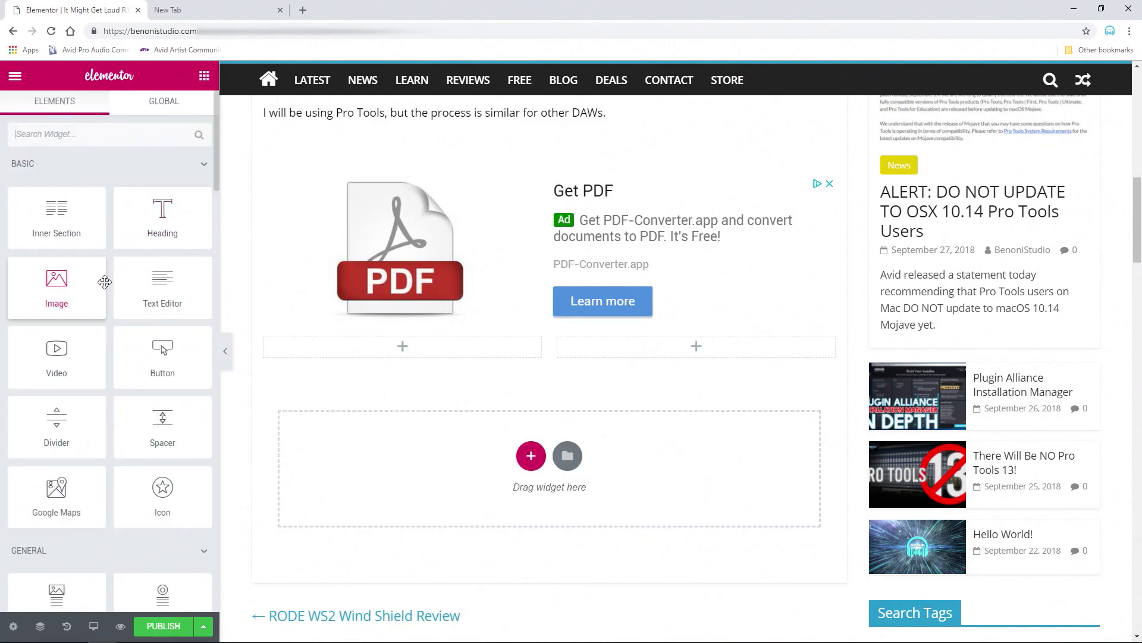
{"action": "left_click_drag", "start_coordinate": [153, 289], "coordinate": [405, 354]}
{"action": "left_click", "coordinate": [204, 77]}
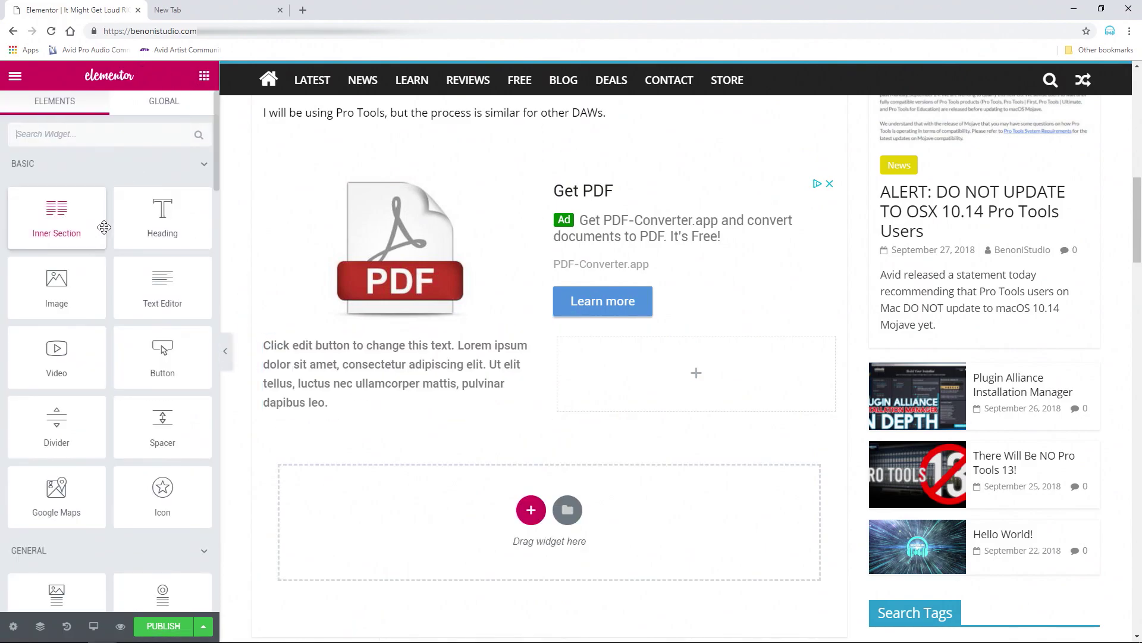
{"action": "left_click_drag", "start_coordinate": [54, 291], "coordinate": [28, 298]}
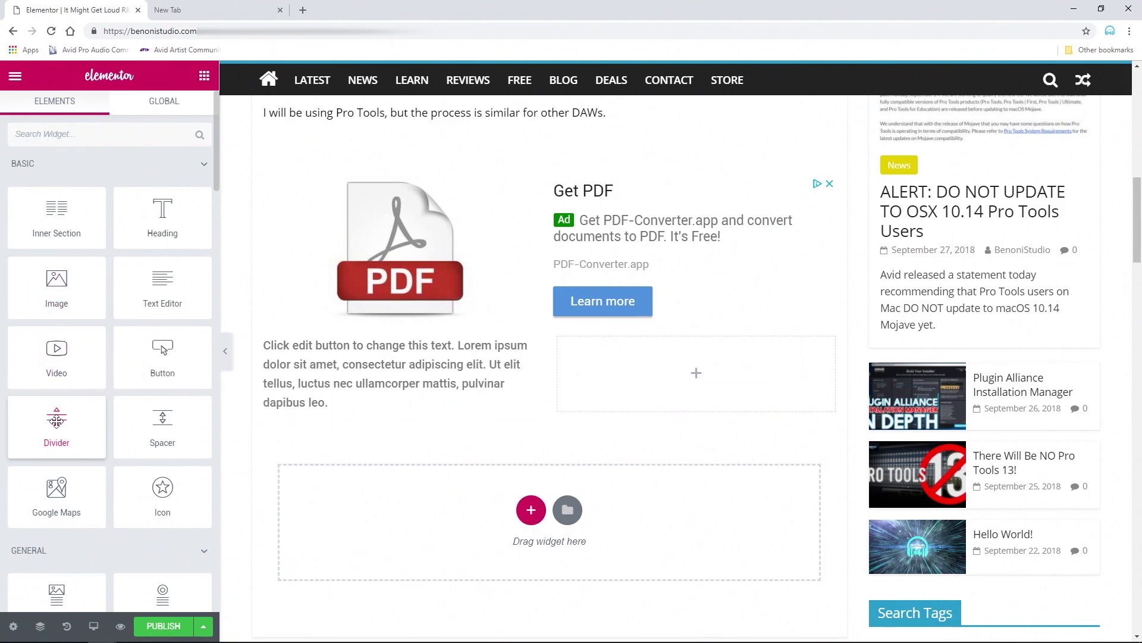
{"action": "scroll", "coordinate": [59, 405], "scroll_direction": "down", "scroll_amount": 4}
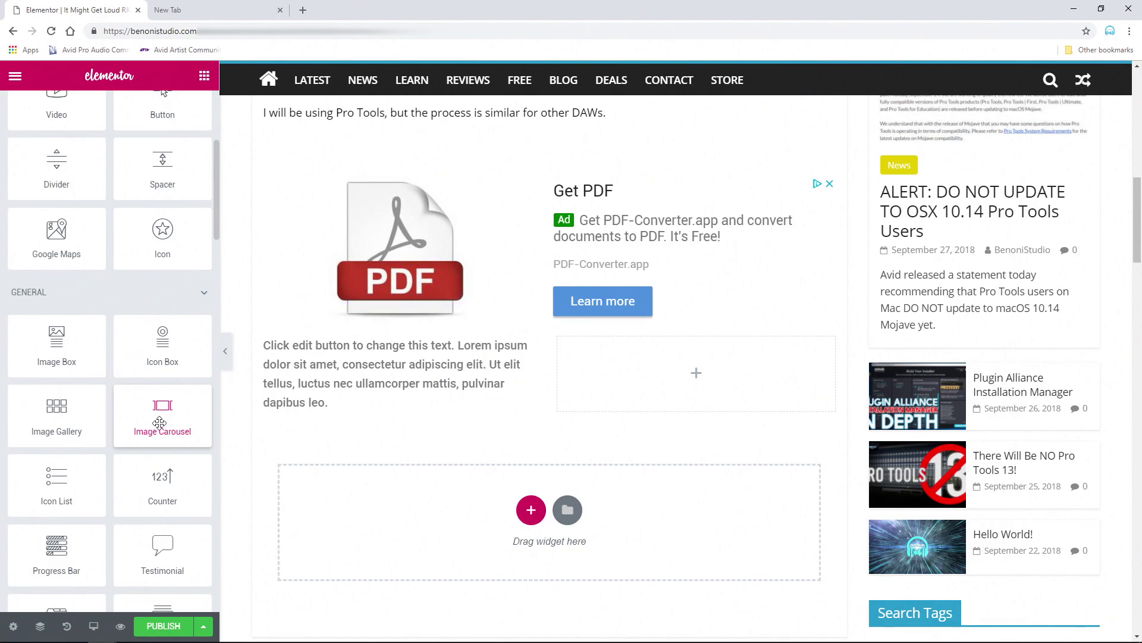
Add an image carousel of the two drum images, at Large 1024 x 1024, one slide at a time.
{"action": "left_click_drag", "start_coordinate": [160, 422], "coordinate": [714, 381]}
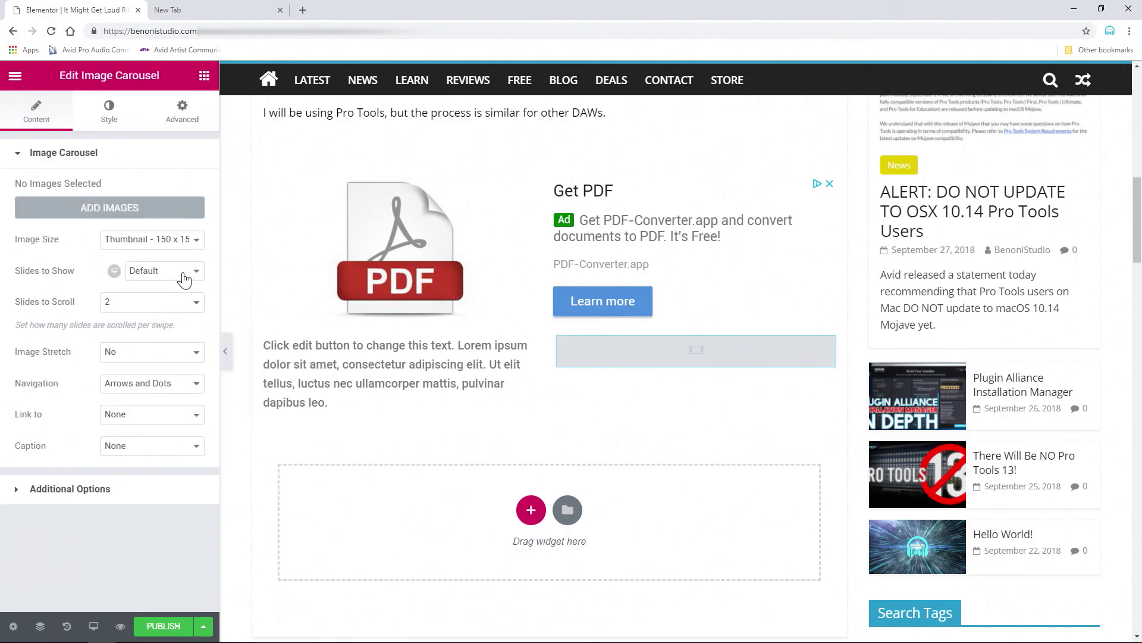
{"action": "left_click", "coordinate": [197, 240]}
{"action": "left_click", "coordinate": [151, 289]}
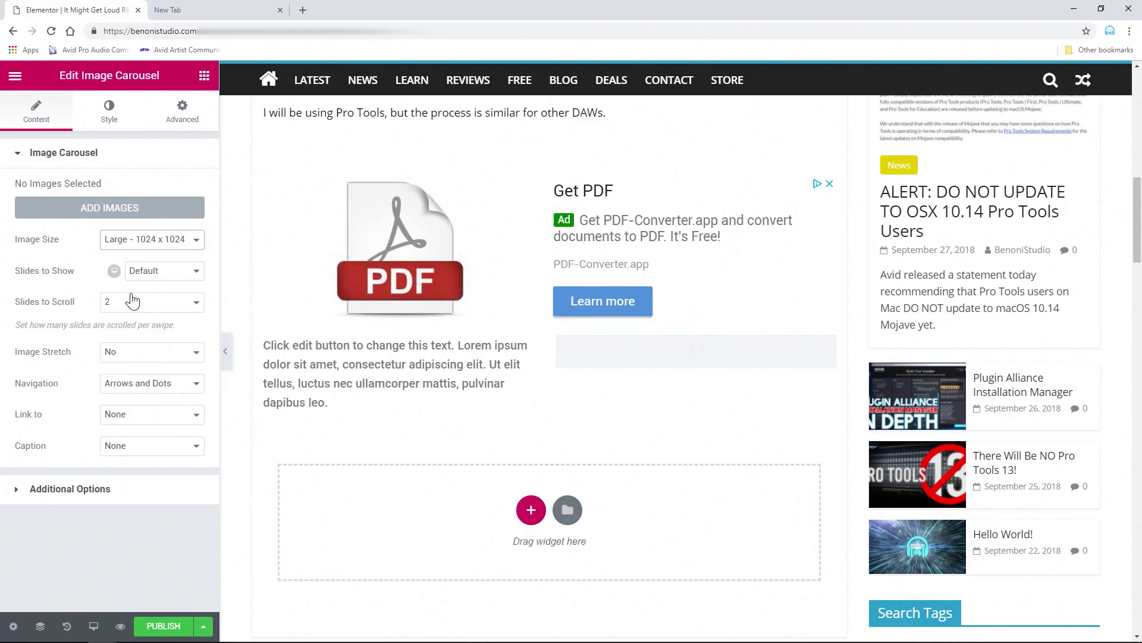
{"action": "left_click", "coordinate": [159, 272]}
{"action": "left_click", "coordinate": [151, 288]}
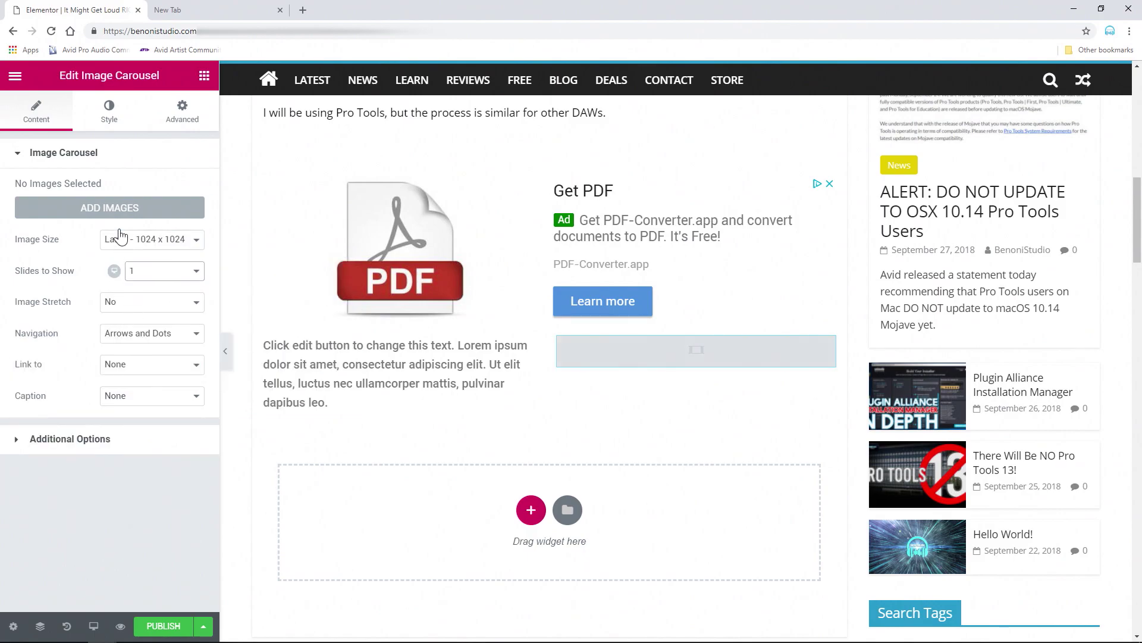
{"action": "left_click", "coordinate": [112, 208]}
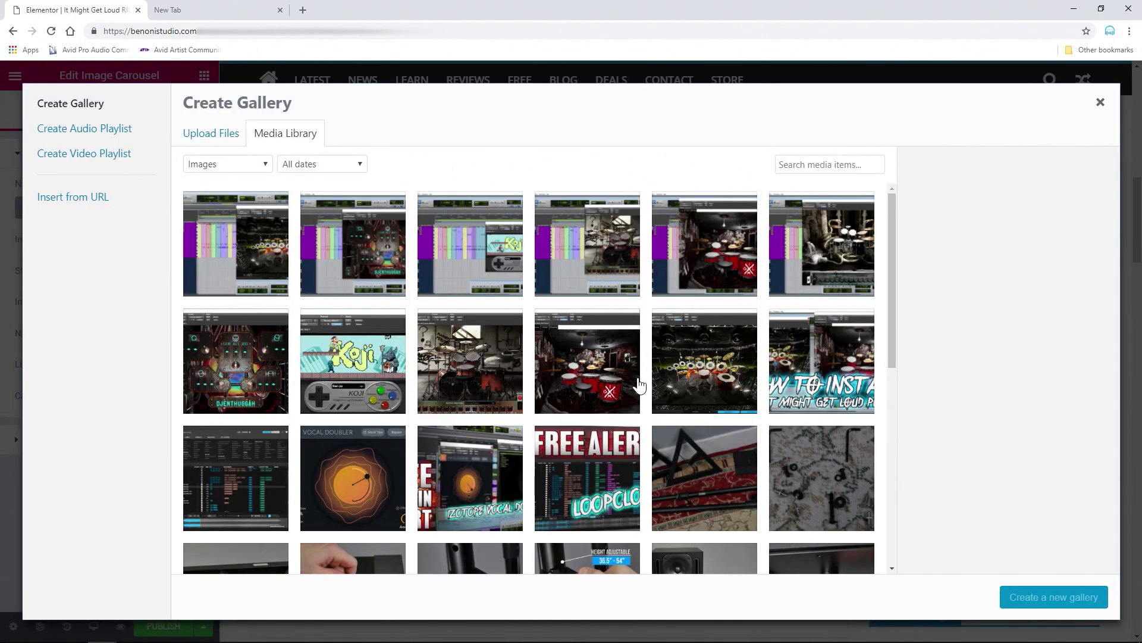
{"action": "left_click", "coordinate": [699, 262]}
{"action": "left_click", "coordinate": [608, 364]}
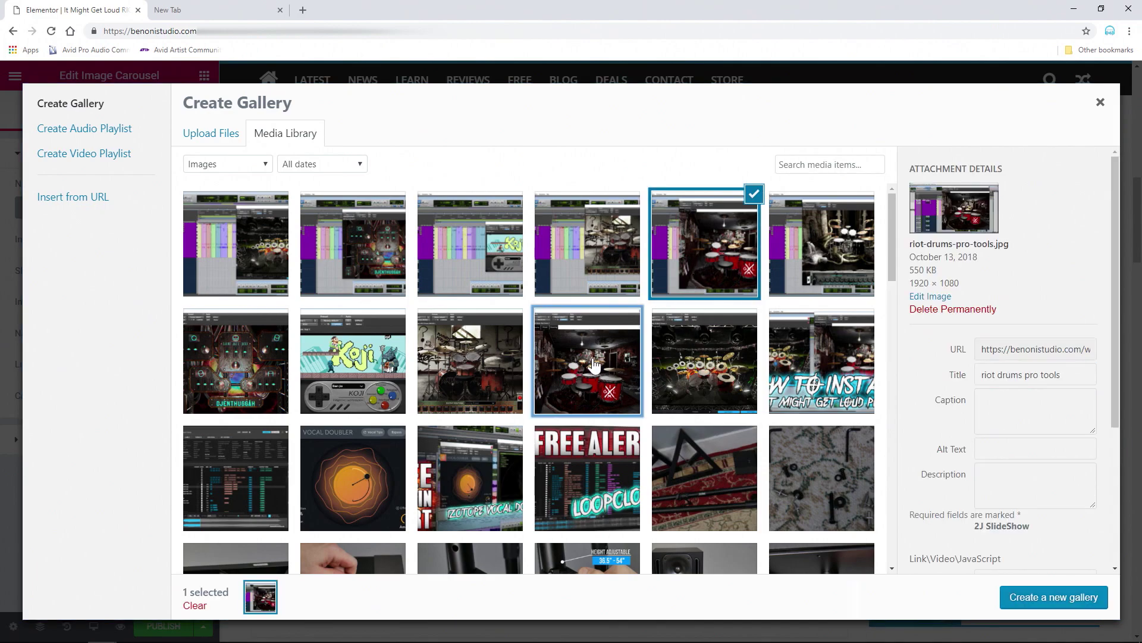
{"action": "left_click", "coordinate": [1031, 591]}
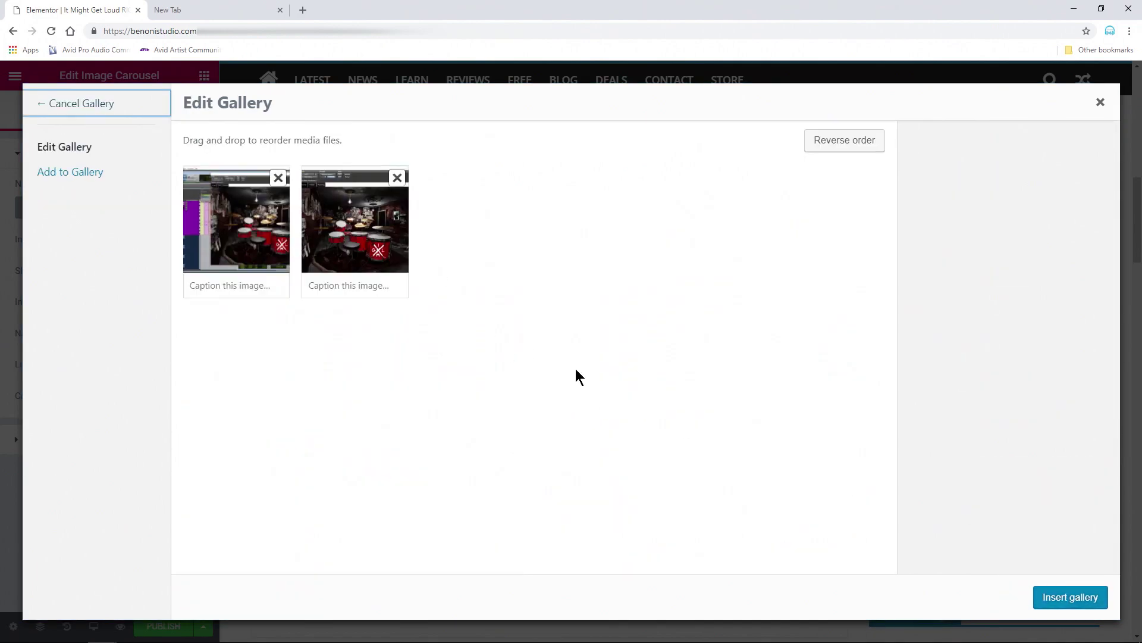
{"action": "left_click", "coordinate": [1045, 595]}
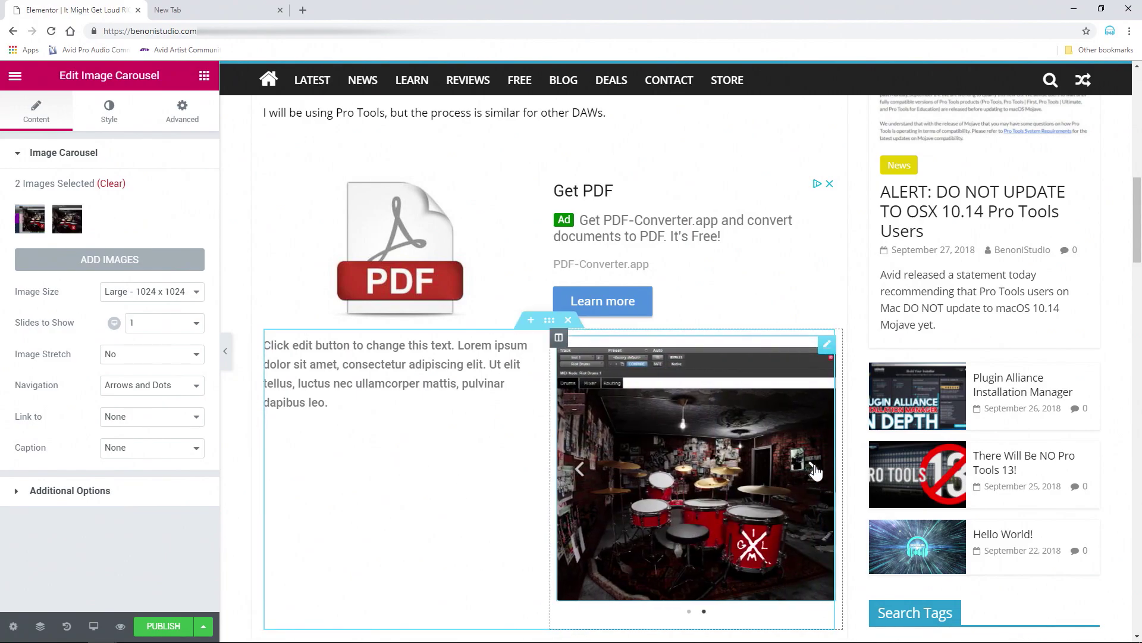
Cycle through the carousel slides, then delete the Image Carousel widget.
{"action": "left_click", "coordinate": [813, 470]}
{"action": "left_click", "coordinate": [813, 473]}
{"action": "left_click", "coordinate": [815, 473]}
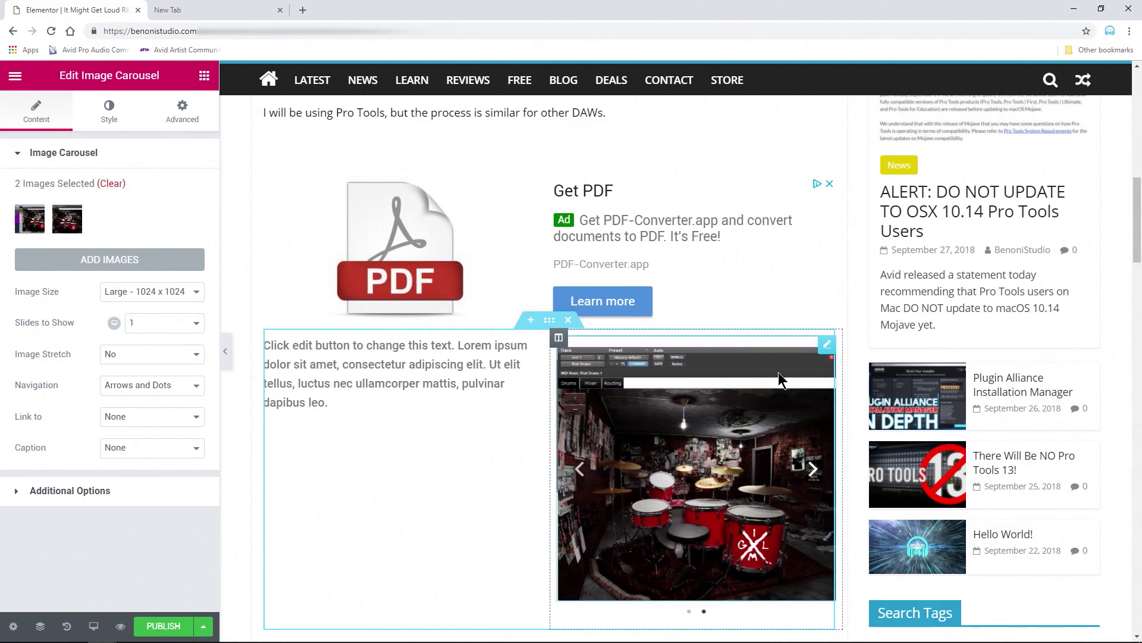
{"action": "left_click", "coordinate": [815, 473]}
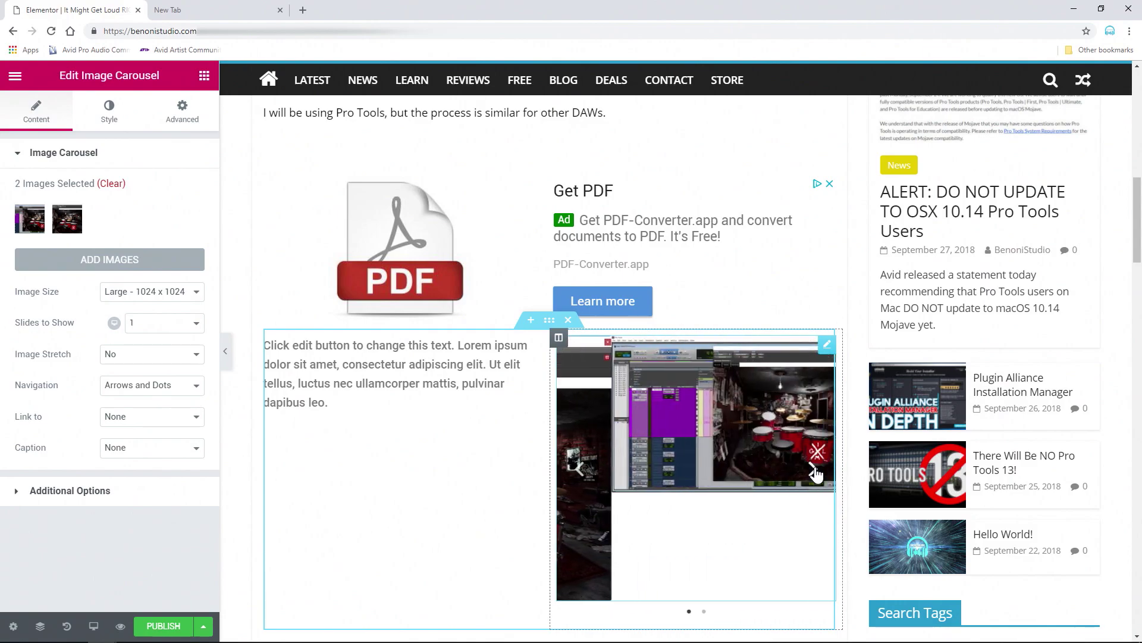
{"action": "left_click", "coordinate": [814, 470]}
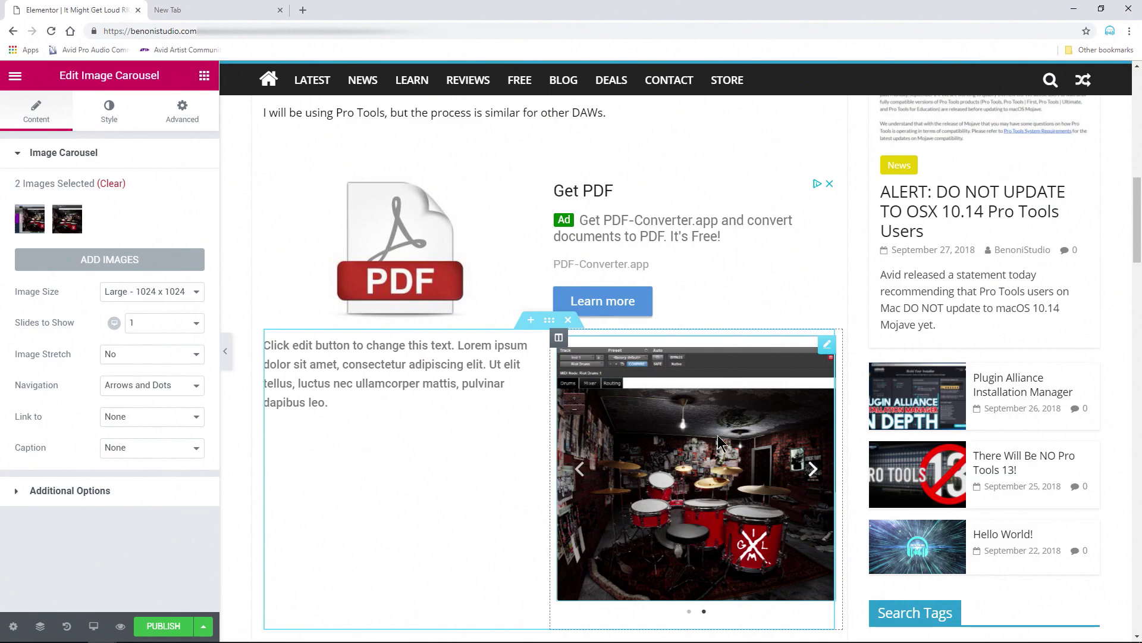
{"action": "right_click", "coordinate": [717, 440]}
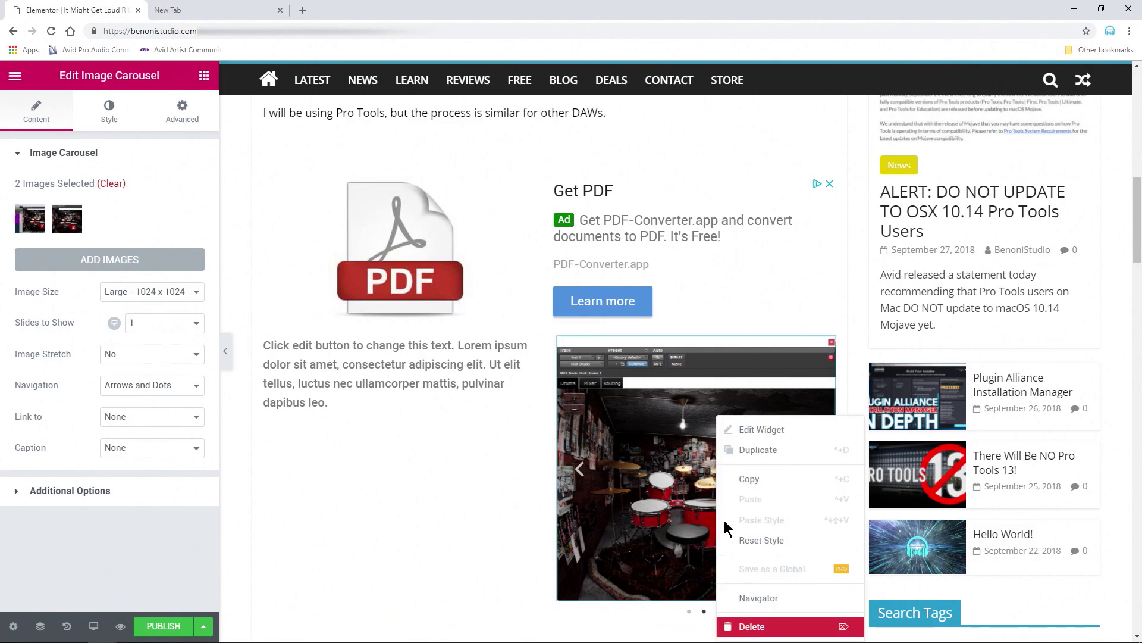
{"action": "left_click", "coordinate": [759, 625]}
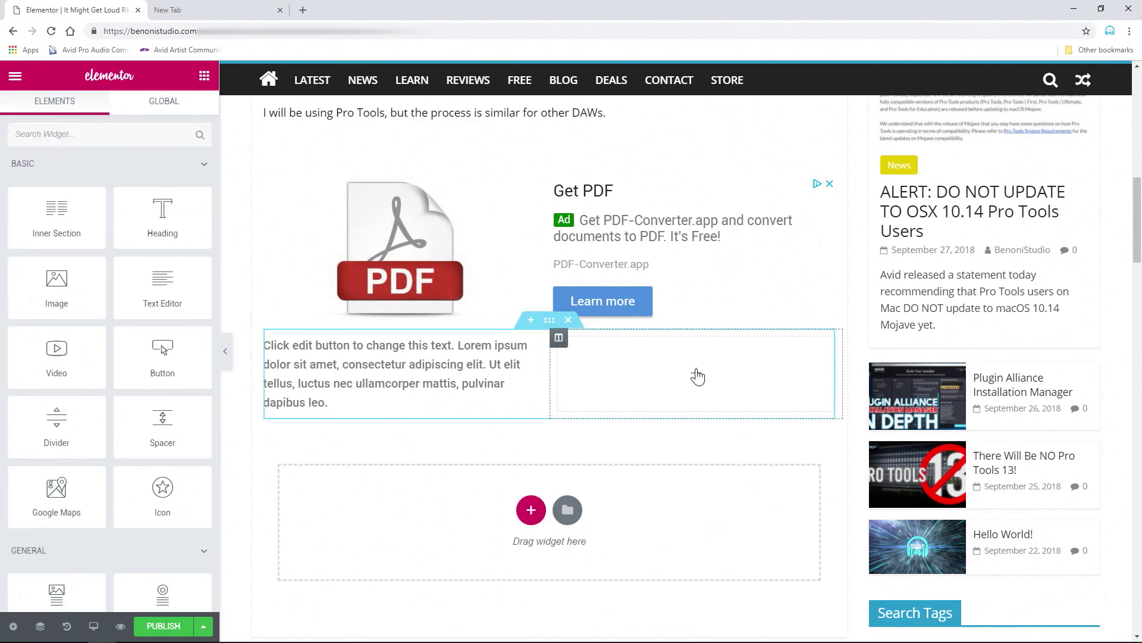
Add an Image widget to the empty column showing the red drum-kit image.
{"action": "left_click_drag", "start_coordinate": [57, 287], "coordinate": [695, 379]}
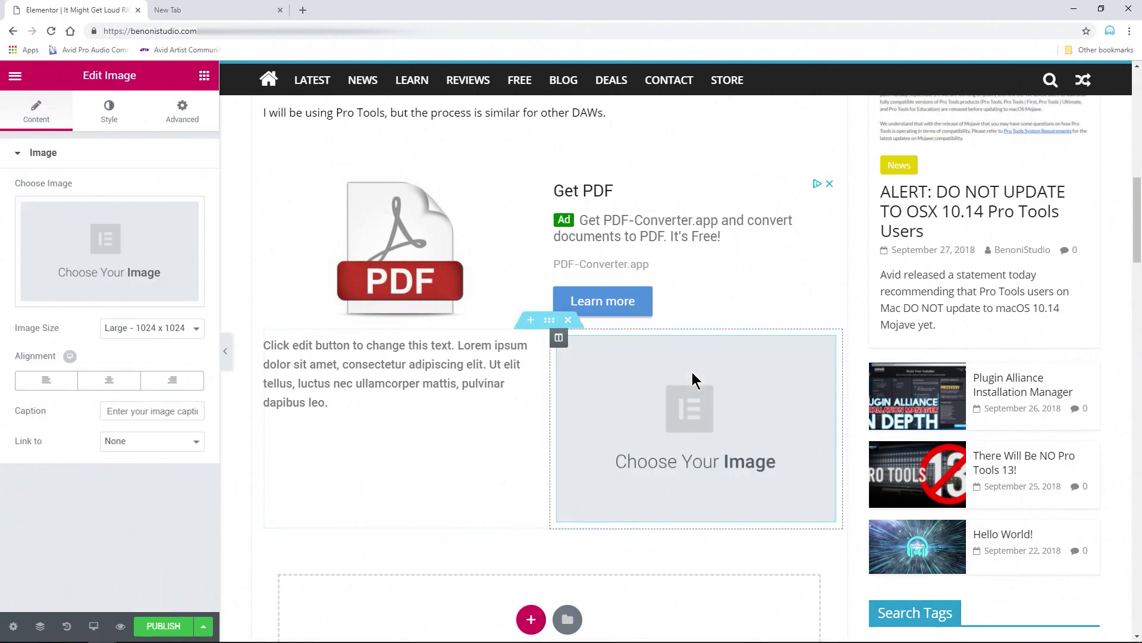
{"action": "left_click", "coordinate": [118, 264]}
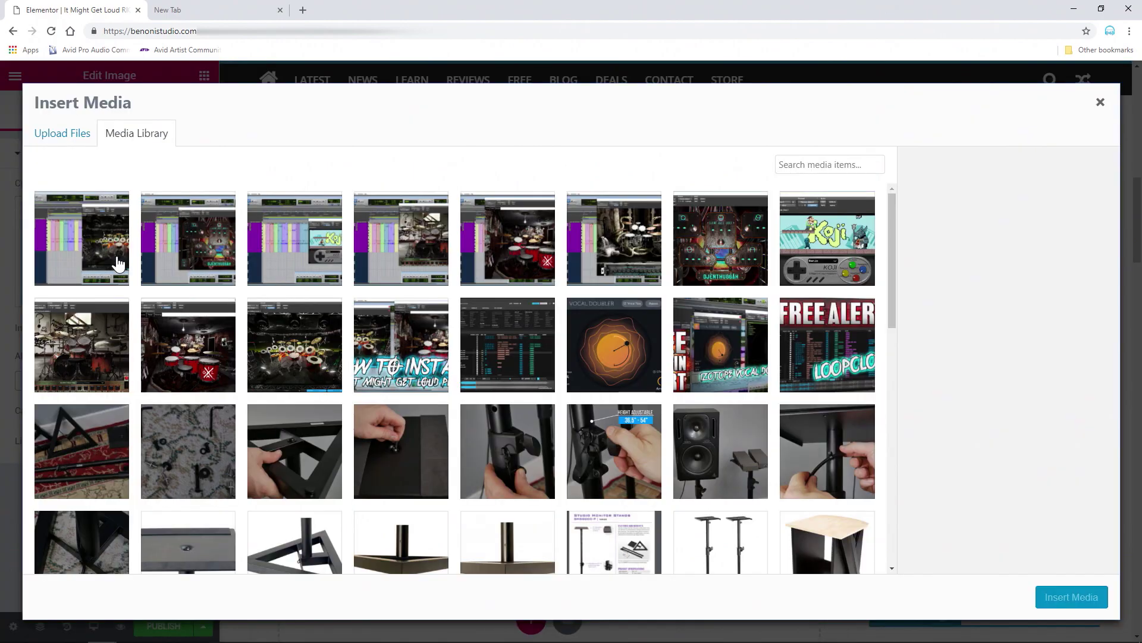
{"action": "left_click", "coordinate": [213, 346]}
{"action": "left_click", "coordinate": [1071, 597]}
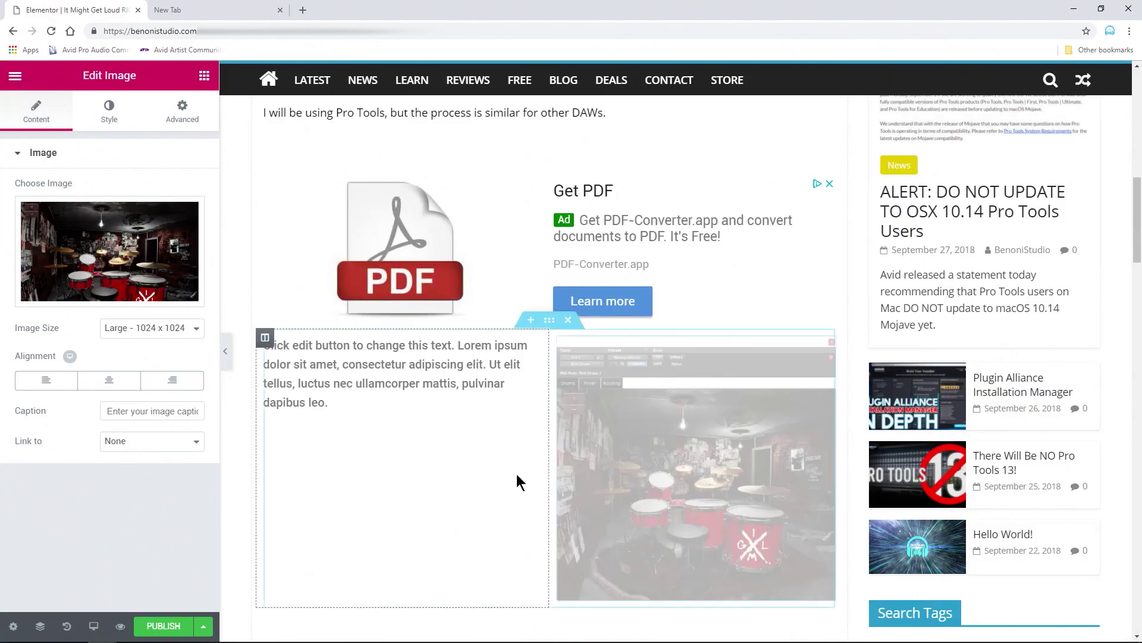
Link the image to its Media File and test the enlarged lightbox view.
{"action": "scroll", "coordinate": [633, 490], "scroll_direction": "down", "scroll_amount": 1}
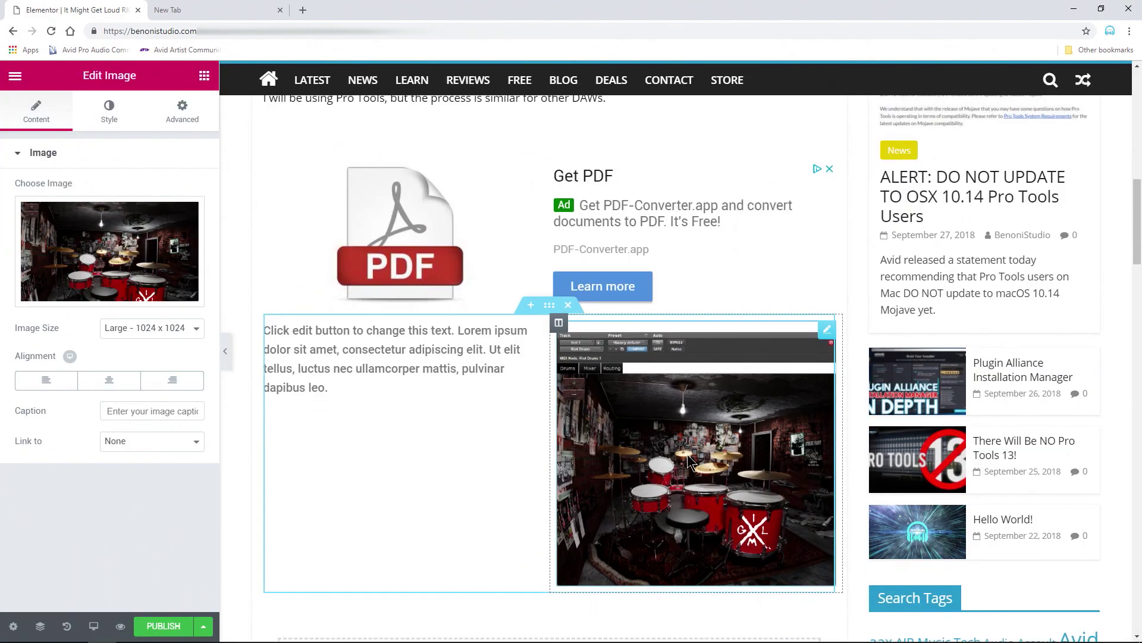
{"action": "left_click", "coordinate": [104, 447]}
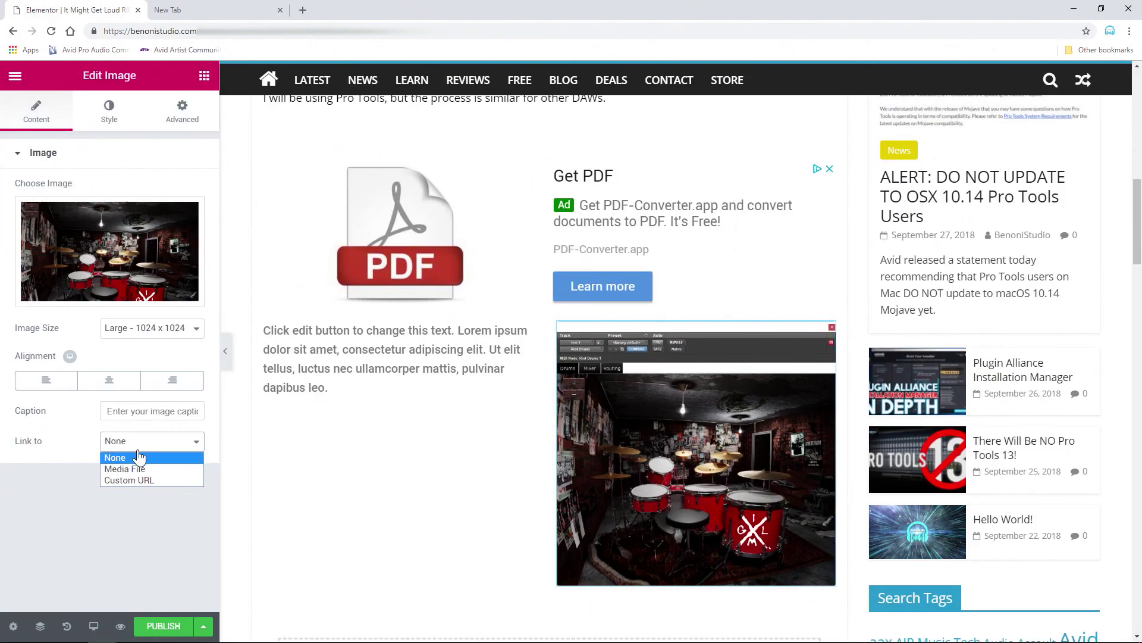
{"action": "left_click", "coordinate": [135, 462]}
{"action": "left_click", "coordinate": [684, 417]}
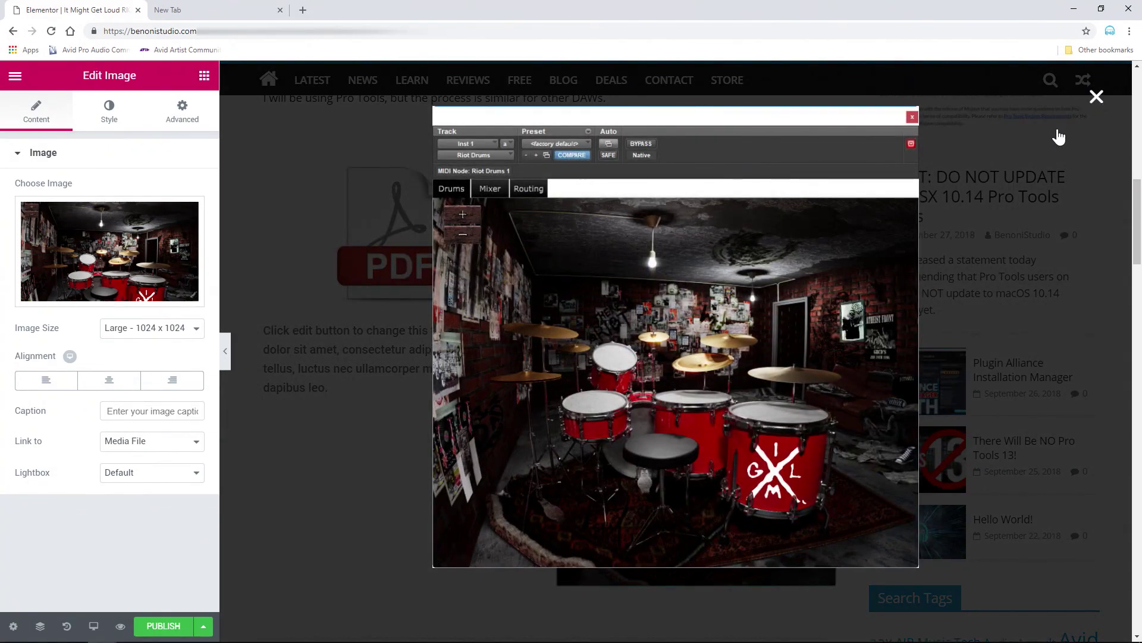
{"action": "left_click", "coordinate": [1060, 136]}
{"action": "left_click", "coordinate": [402, 456]}
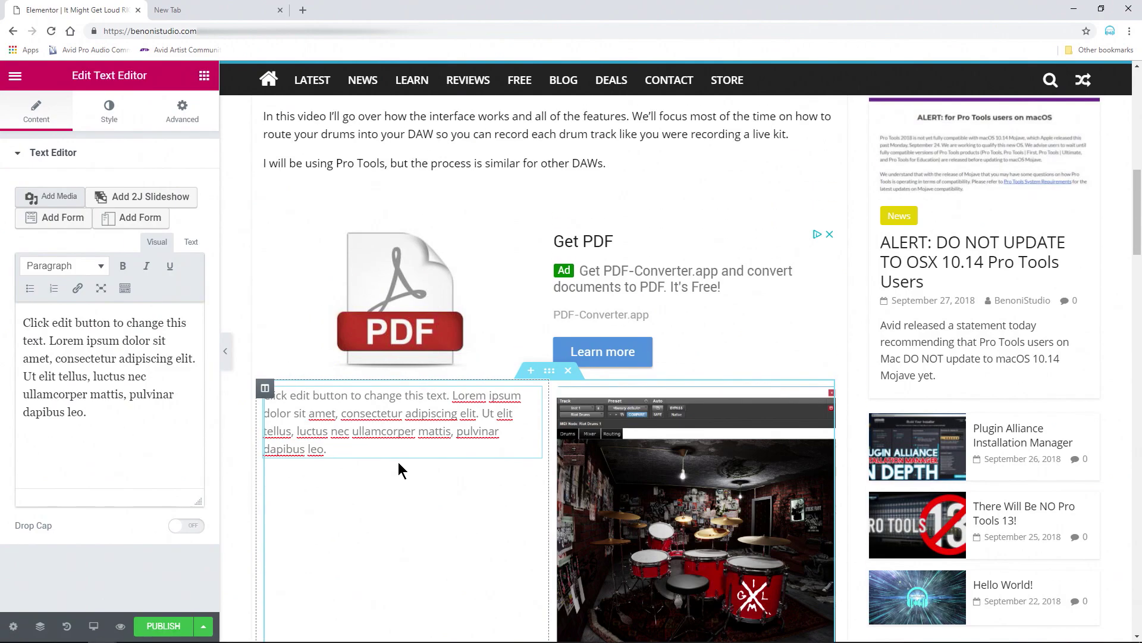
Copy the RIOT DRUMS sentence from the intro text and paste it over the lower placeholder text.
{"action": "scroll", "coordinate": [399, 461], "scroll_direction": "up", "scroll_amount": 5}
{"action": "scroll", "coordinate": [398, 461], "scroll_direction": "down", "scroll_amount": 4}
{"action": "scroll", "coordinate": [398, 462], "scroll_direction": "up", "scroll_amount": 2}
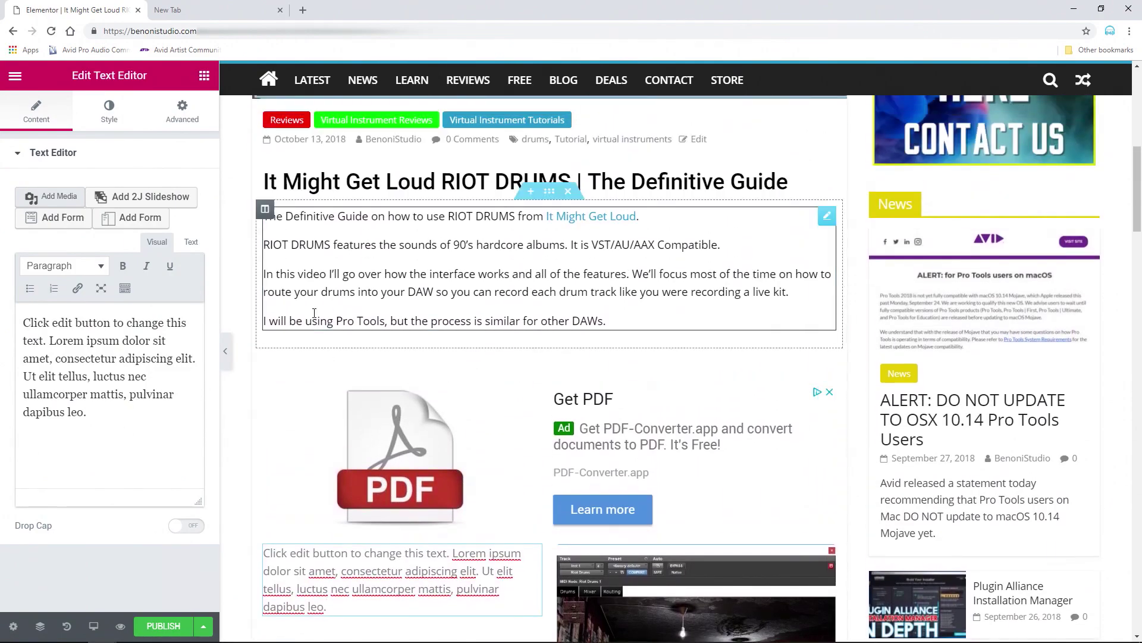
{"action": "left_click", "coordinate": [314, 313]}
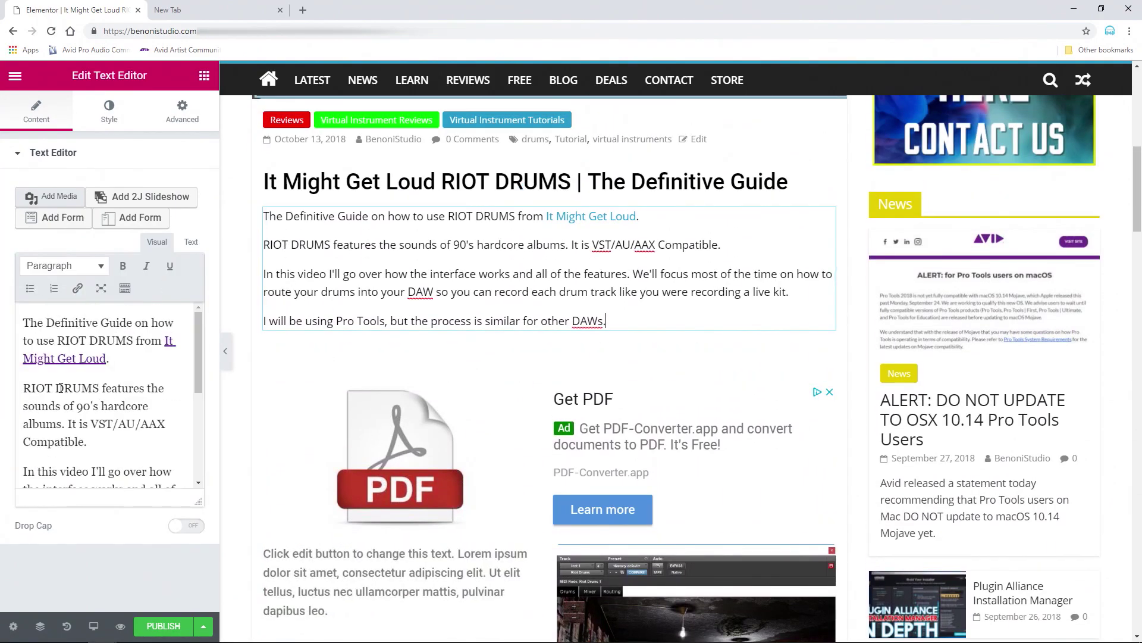
{"action": "left_click_drag", "start_coordinate": [23, 388], "coordinate": [63, 389]}
{"action": "key", "text": "ctrl+c"}
{"action": "scroll", "coordinate": [440, 359], "scroll_direction": "down", "scroll_amount": 2}
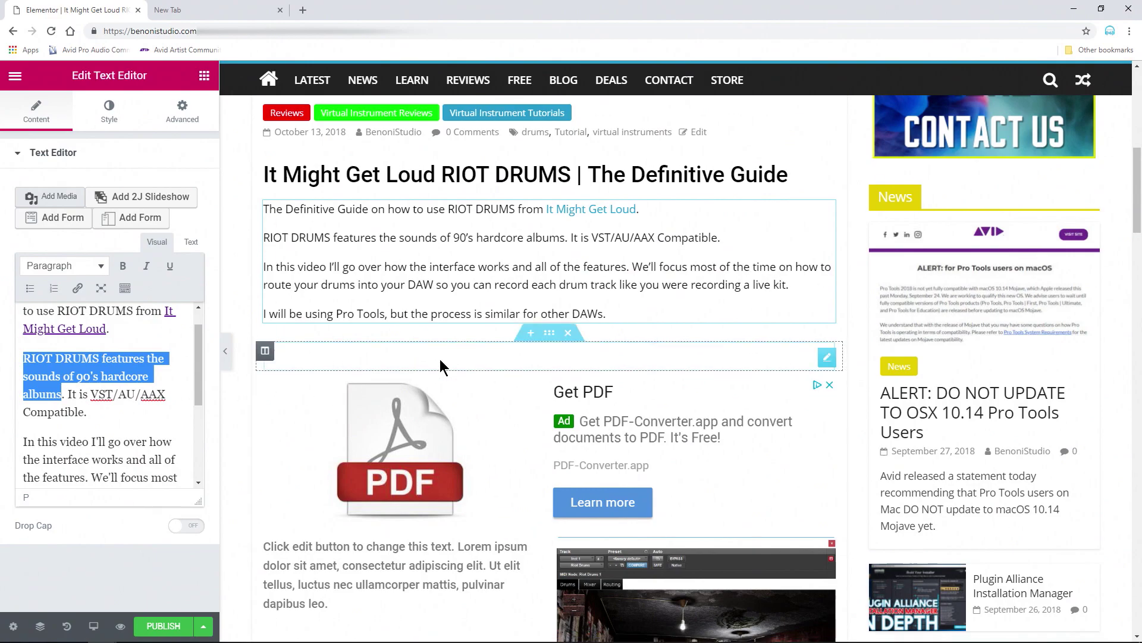
{"action": "left_click", "coordinate": [339, 449]}
{"action": "left_click", "coordinate": [116, 445]}
{"action": "key", "text": "ctrl+a"}
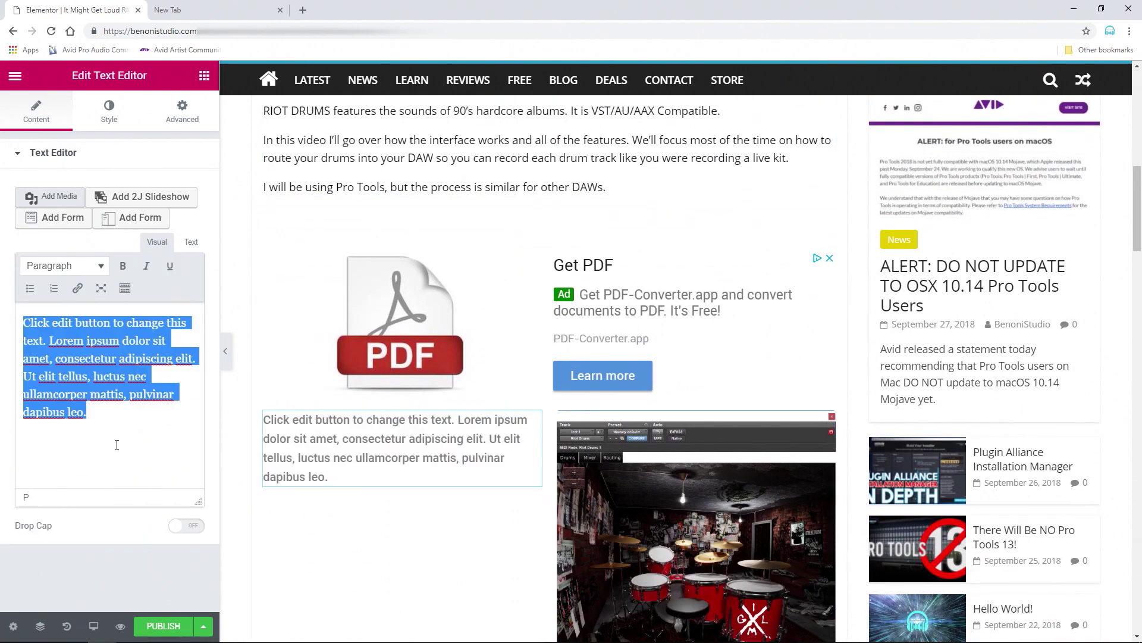
{"action": "key", "text": "ctrl+v"}
Format the pasted line as a bold Heading 2.
{"action": "left_click", "coordinate": [89, 266]}
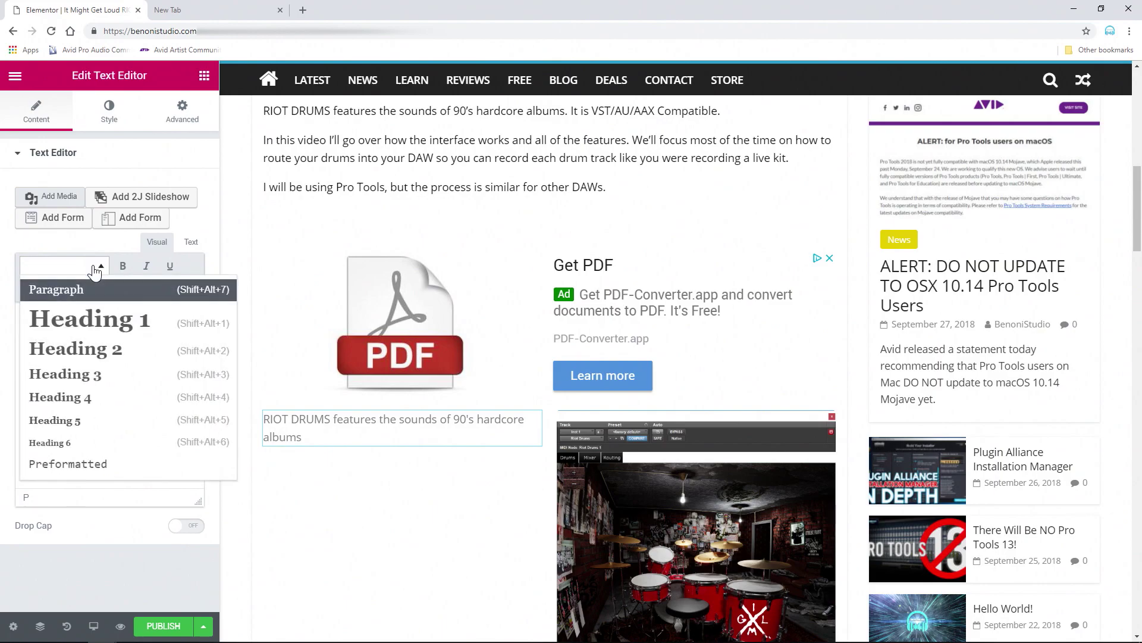
{"action": "left_click", "coordinate": [77, 363]}
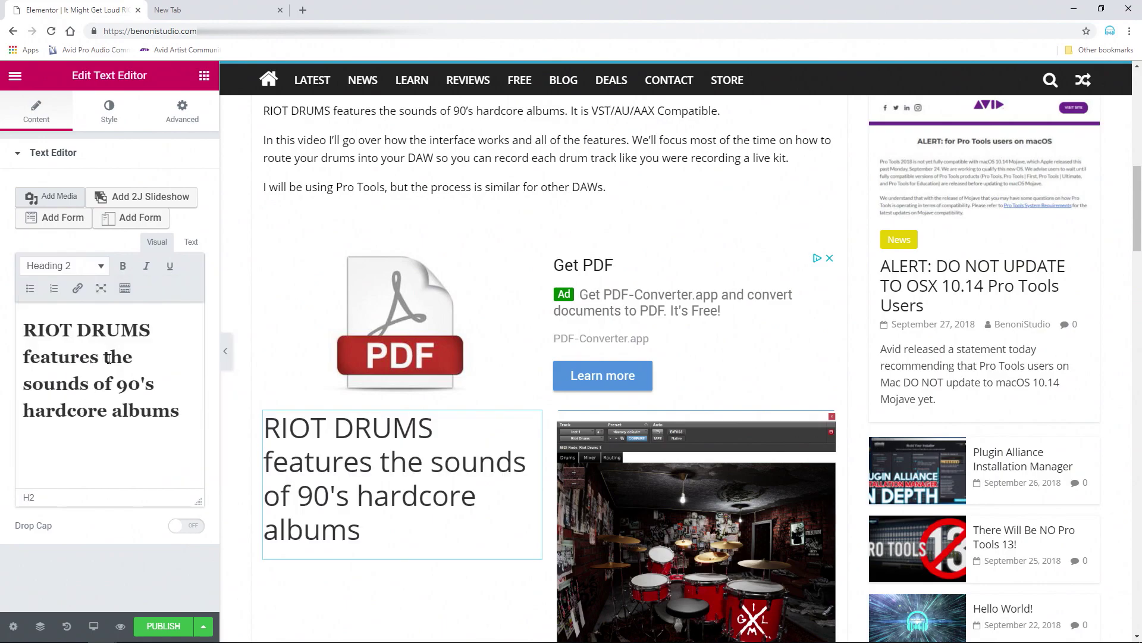
{"action": "left_click", "coordinate": [122, 269]}
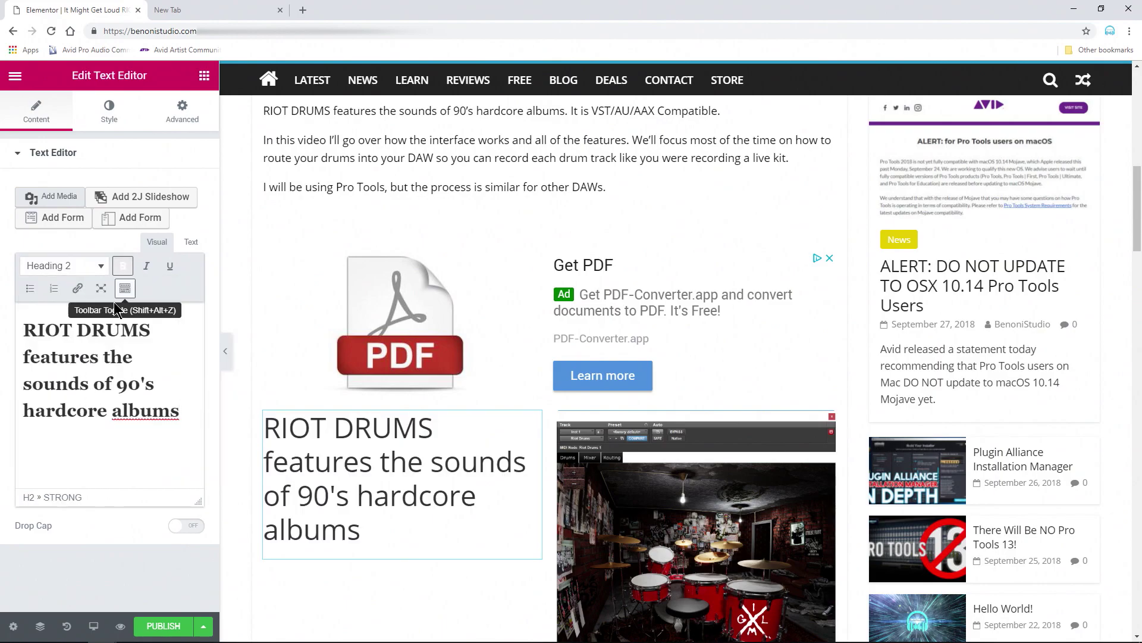
{"action": "triple_click", "coordinate": [111, 372]}
{"action": "left_click", "coordinate": [122, 265]}
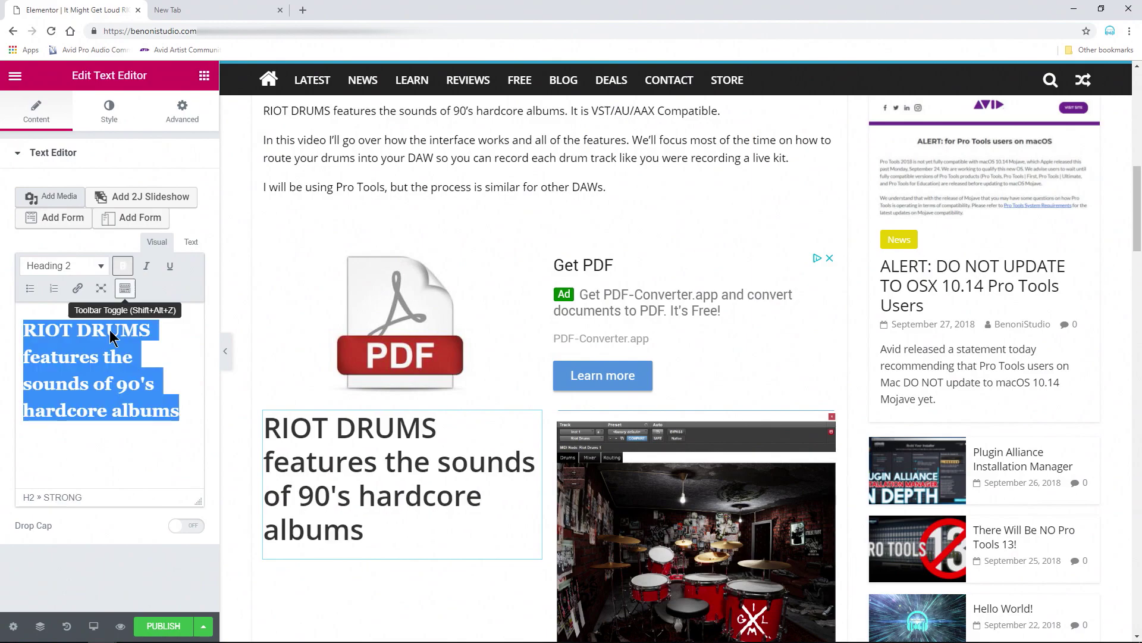
{"action": "left_click", "coordinate": [165, 457]}
{"action": "scroll", "coordinate": [369, 416], "scroll_direction": "down", "scroll_amount": 3}
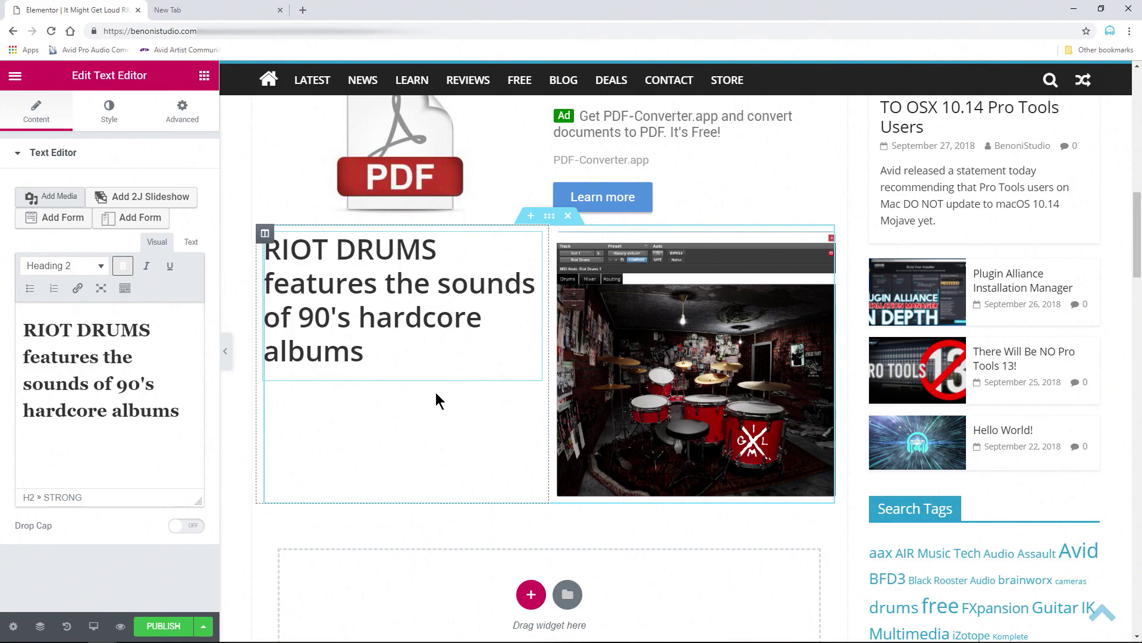
{"action": "scroll", "coordinate": [397, 437], "scroll_direction": "up", "scroll_amount": 3}
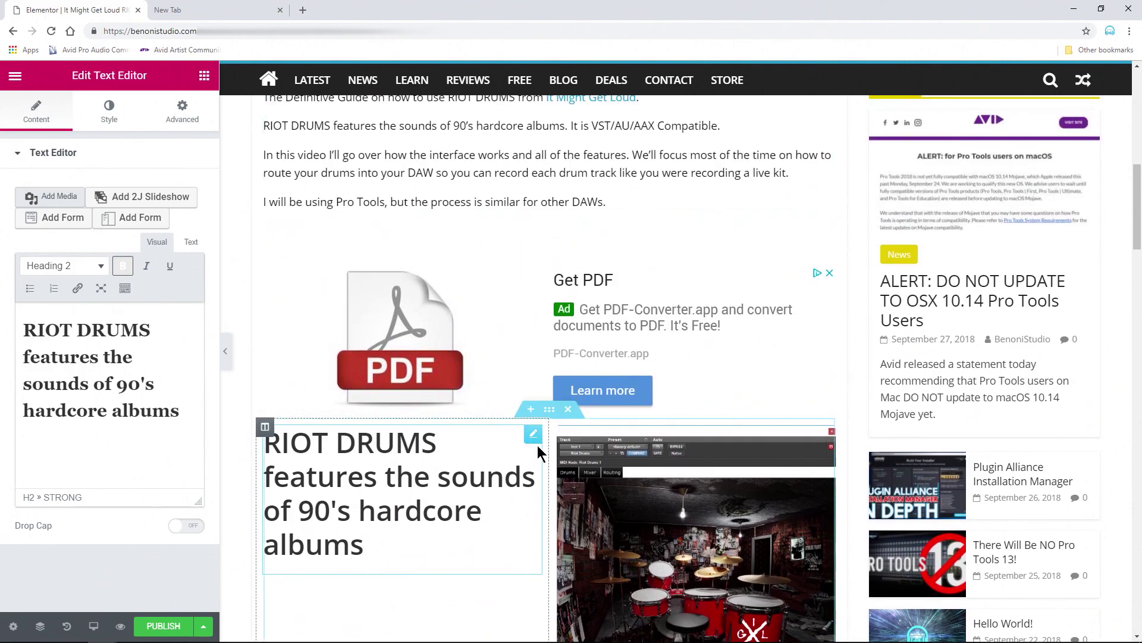
Add a one-column section with a Spacer and shrink its height to 10.
{"action": "left_click", "coordinate": [531, 410]}
{"action": "left_click", "coordinate": [530, 476]}
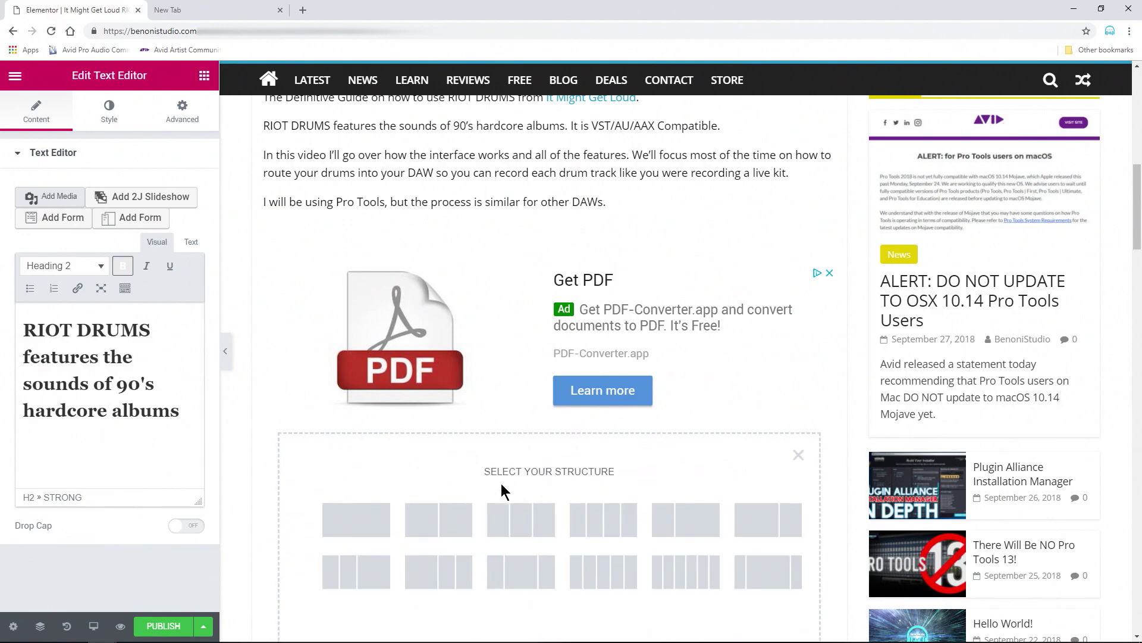
{"action": "left_click", "coordinate": [389, 526]}
{"action": "left_click", "coordinate": [204, 76]}
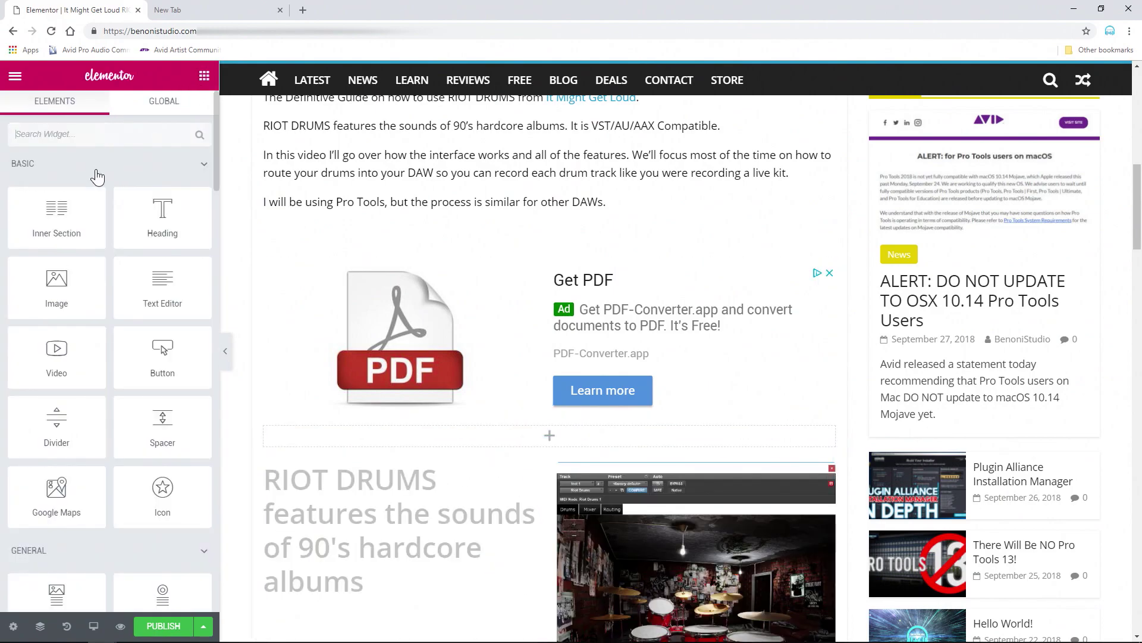
{"action": "left_click_drag", "start_coordinate": [161, 435], "coordinate": [458, 443]}
{"action": "left_click_drag", "start_coordinate": [41, 203], "coordinate": [18, 213]}
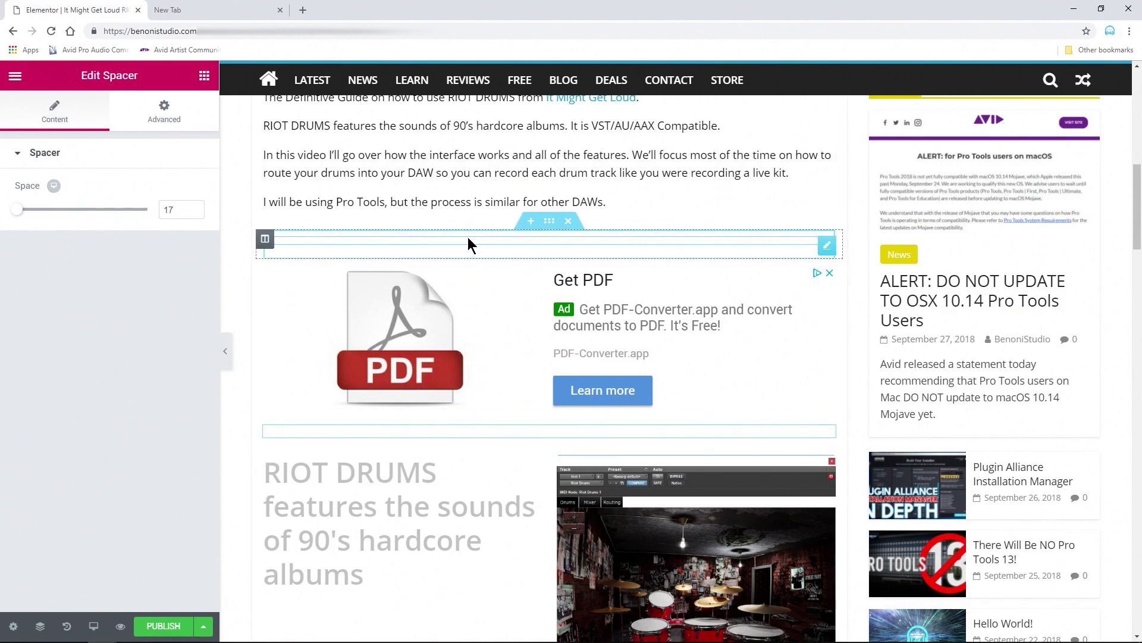
{"action": "left_click_drag", "start_coordinate": [17, 209], "coordinate": [9, 209]}
{"action": "scroll", "coordinate": [475, 330], "scroll_direction": "down", "scroll_amount": 5}
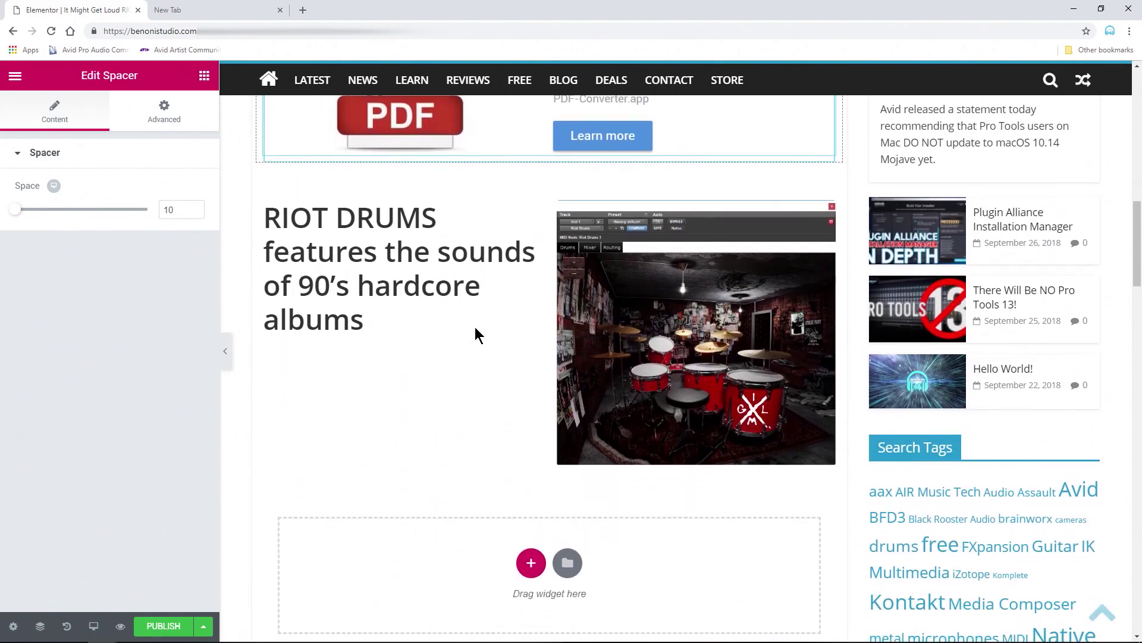
{"action": "scroll", "coordinate": [475, 333], "scroll_direction": "up", "scroll_amount": 1}
{"action": "scroll", "coordinate": [474, 328], "scroll_direction": "up", "scroll_amount": 6}
{"action": "scroll", "coordinate": [474, 332], "scroll_direction": "down", "scroll_amount": 10}
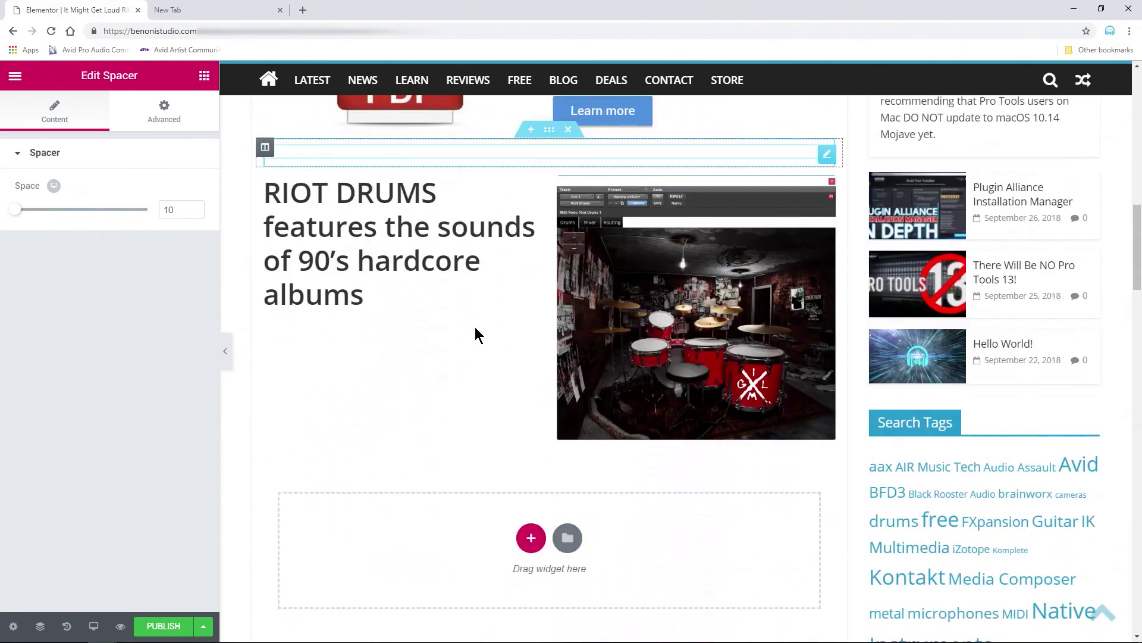
Add a one-column section with a 14 px spacer, then another empty one-column section below.
{"action": "left_click", "coordinate": [531, 370]}
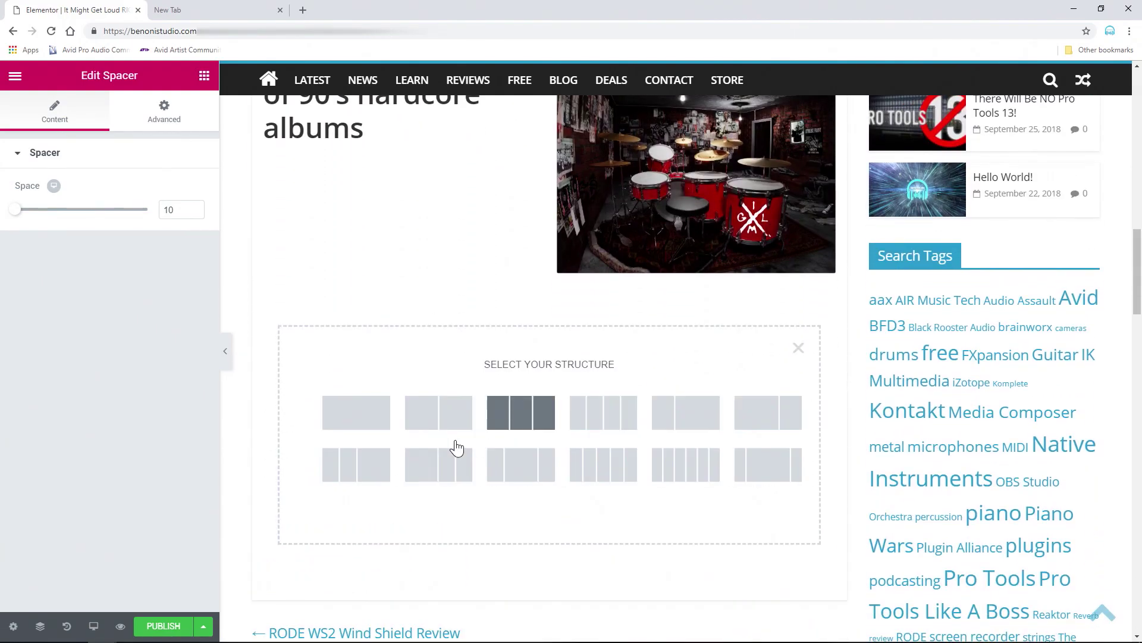
{"action": "left_click", "coordinate": [357, 415]}
{"action": "left_click", "coordinate": [205, 76]}
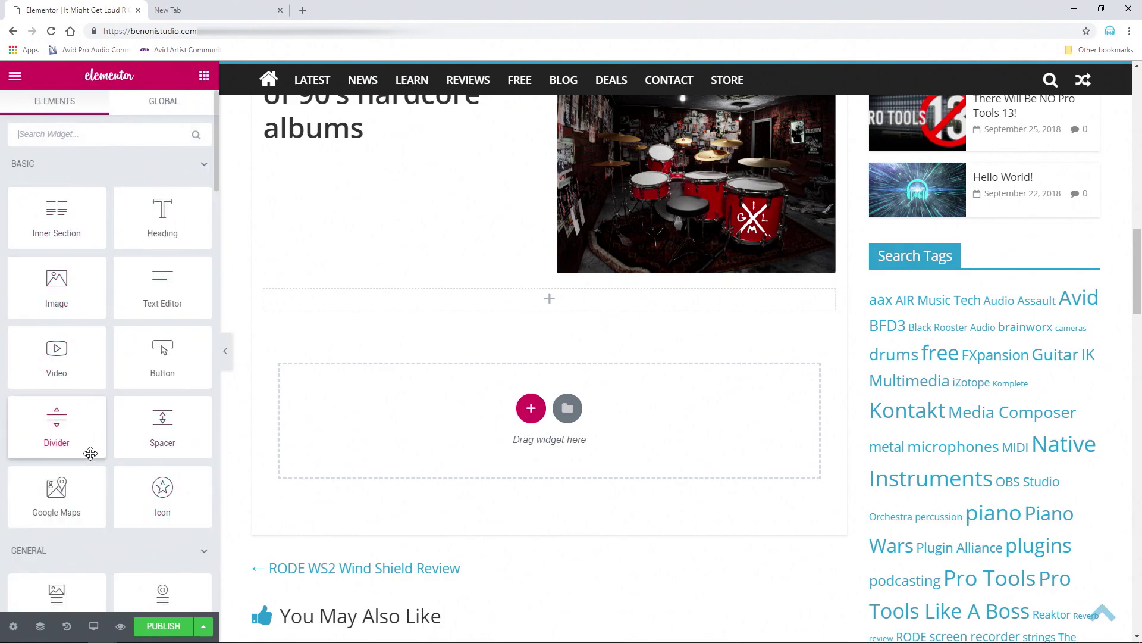
{"action": "left_click_drag", "start_coordinate": [150, 439], "coordinate": [398, 307]}
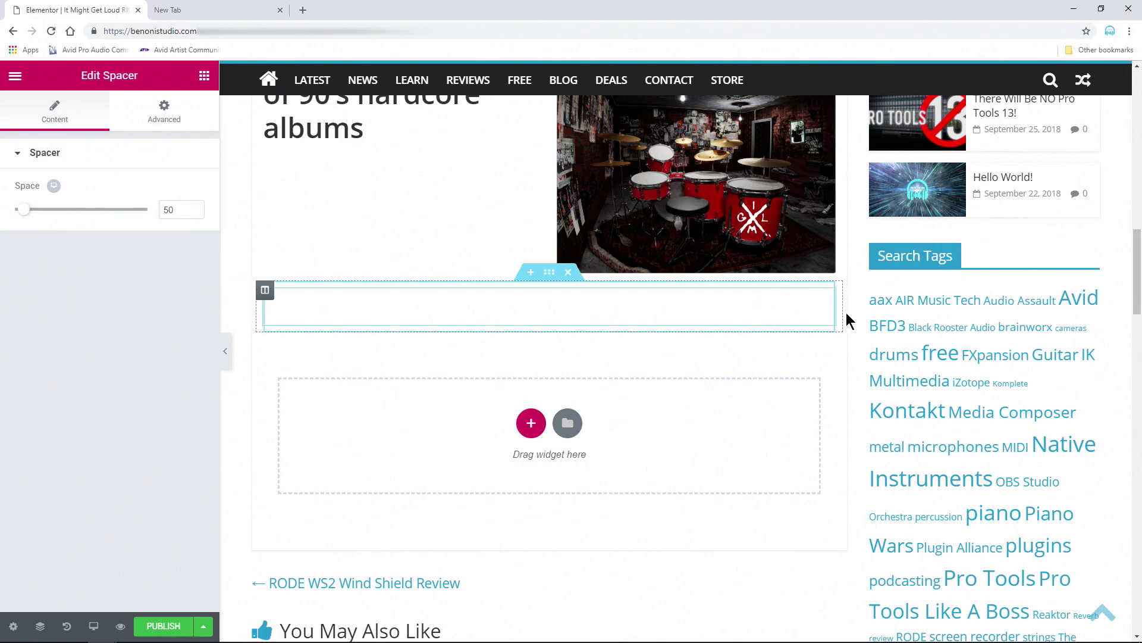
{"action": "left_click_drag", "start_coordinate": [27, 218], "coordinate": [13, 218]}
{"action": "left_click", "coordinate": [531, 402]}
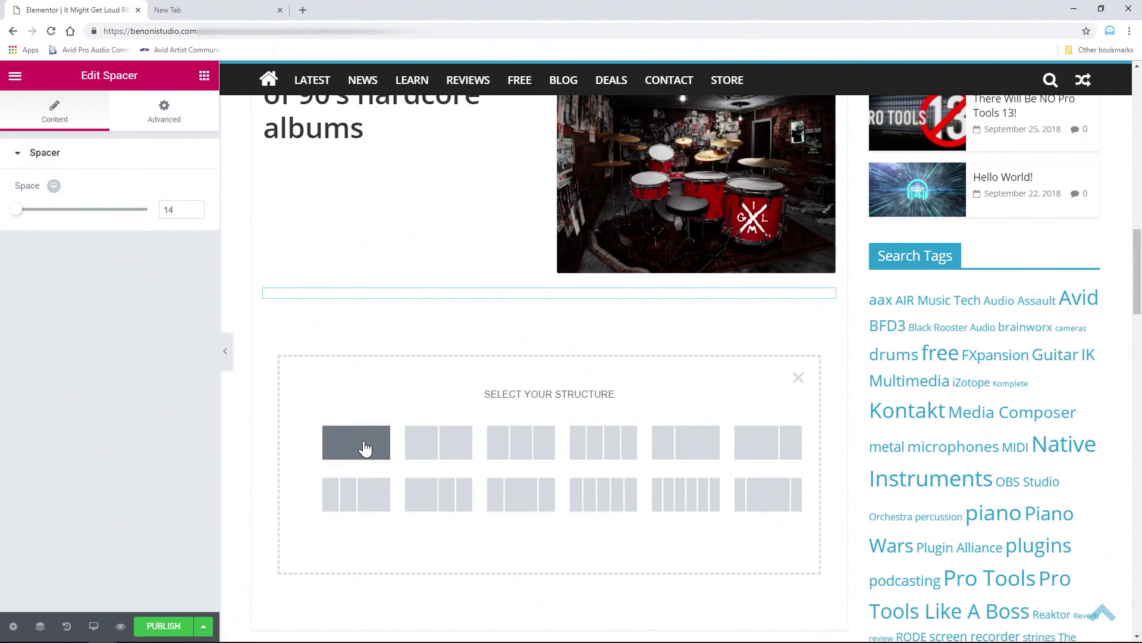
{"action": "left_click", "coordinate": [365, 447]}
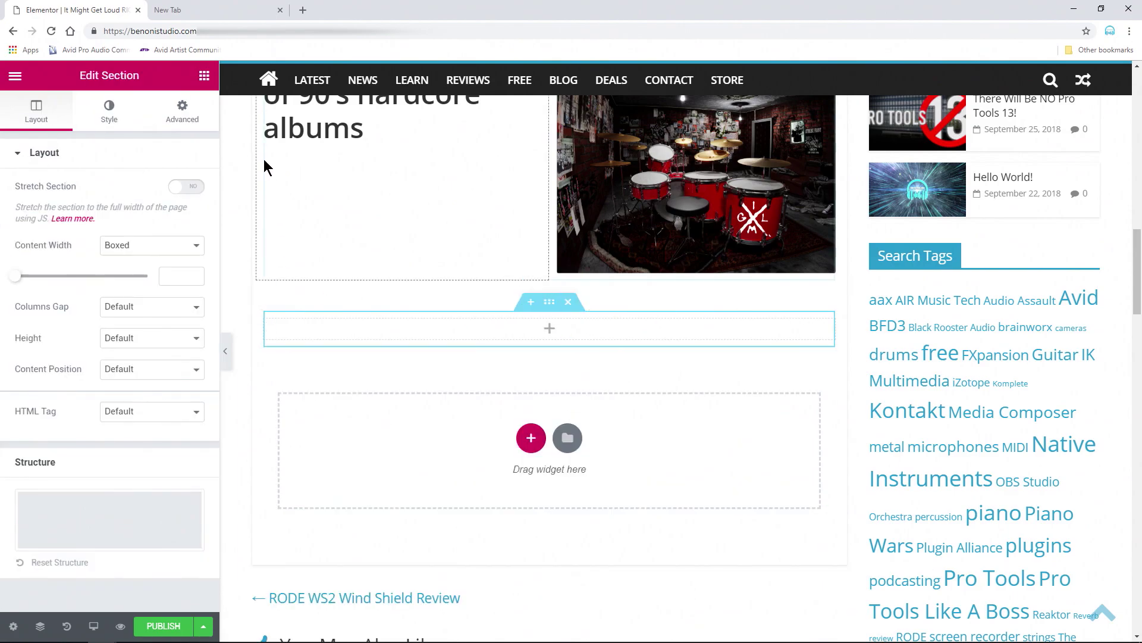
Place a Video widget in the new section and paste a YouTube link into its URL.
{"action": "left_click", "coordinate": [204, 76]}
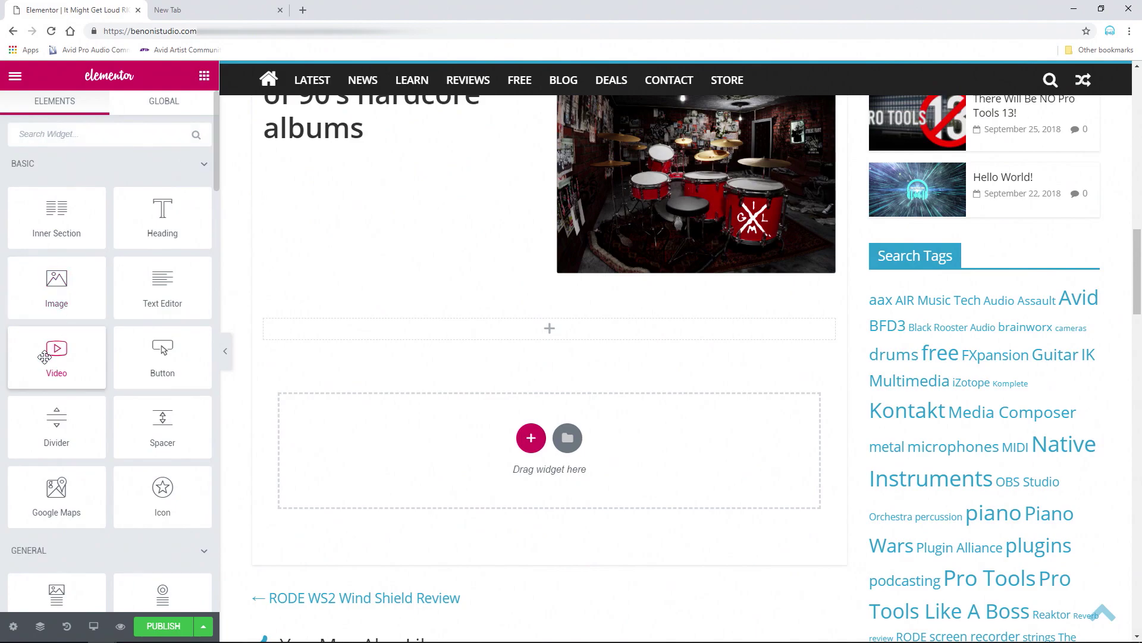
{"action": "left_click_drag", "start_coordinate": [56, 360], "coordinate": [420, 330]}
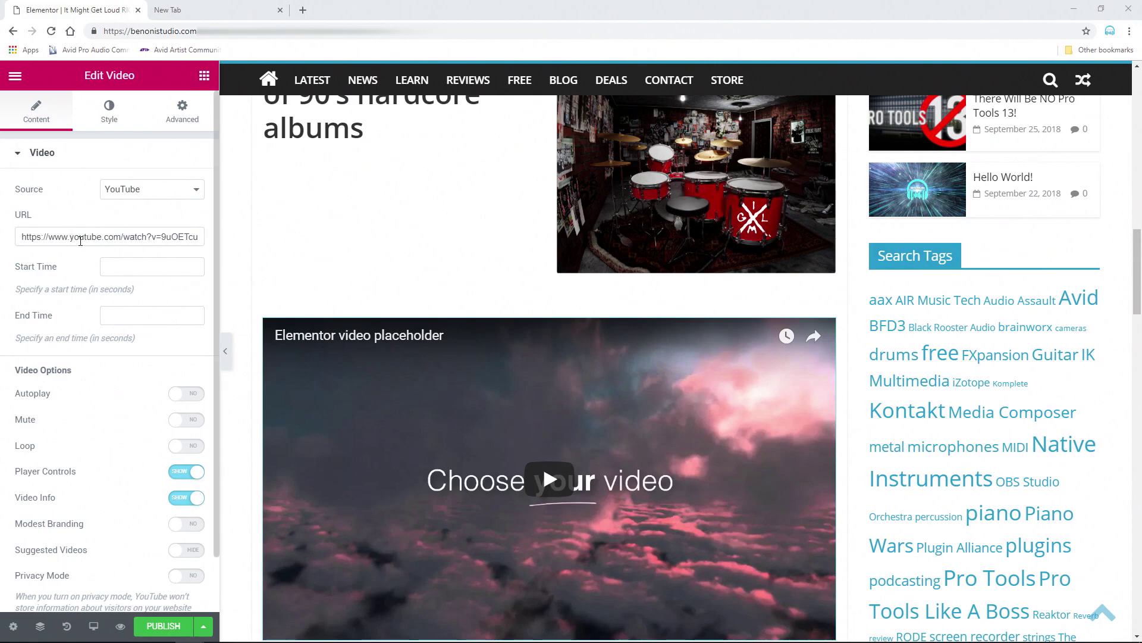
{"action": "triple_click", "coordinate": [80, 236]}
{"action": "type", "text": "https://youtu.be/Y6ciLsZsNOg"}
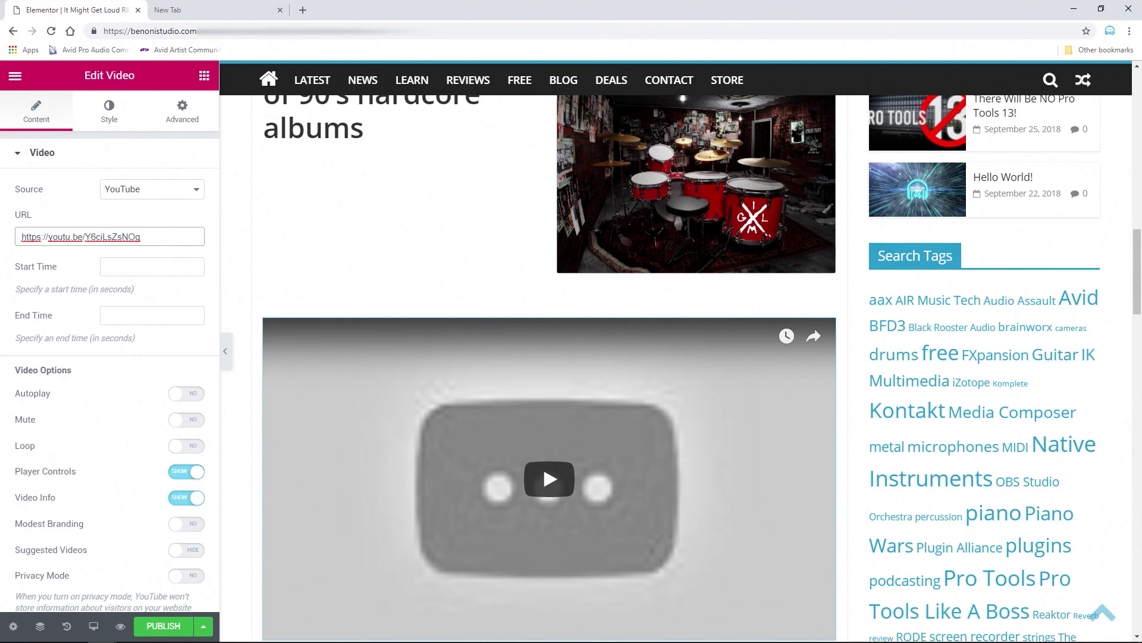
{"action": "key", "text": "alt+Tab"}
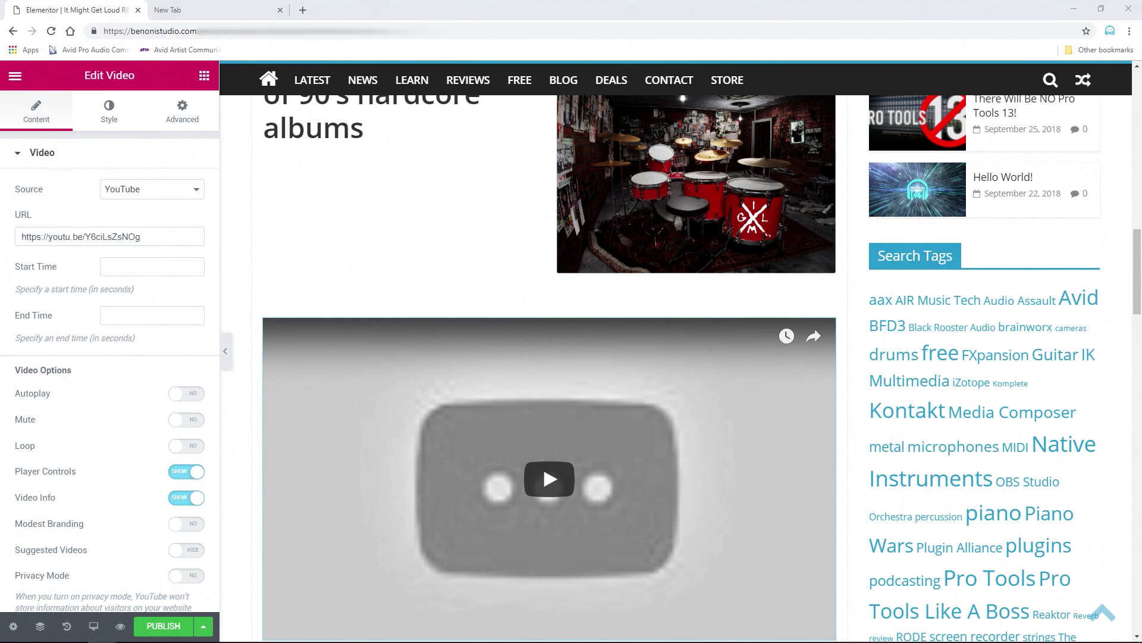
{"action": "left_click", "coordinate": [167, 235]}
{"action": "type", "text": "https://youtu.be/lkkQniV7pqM"}
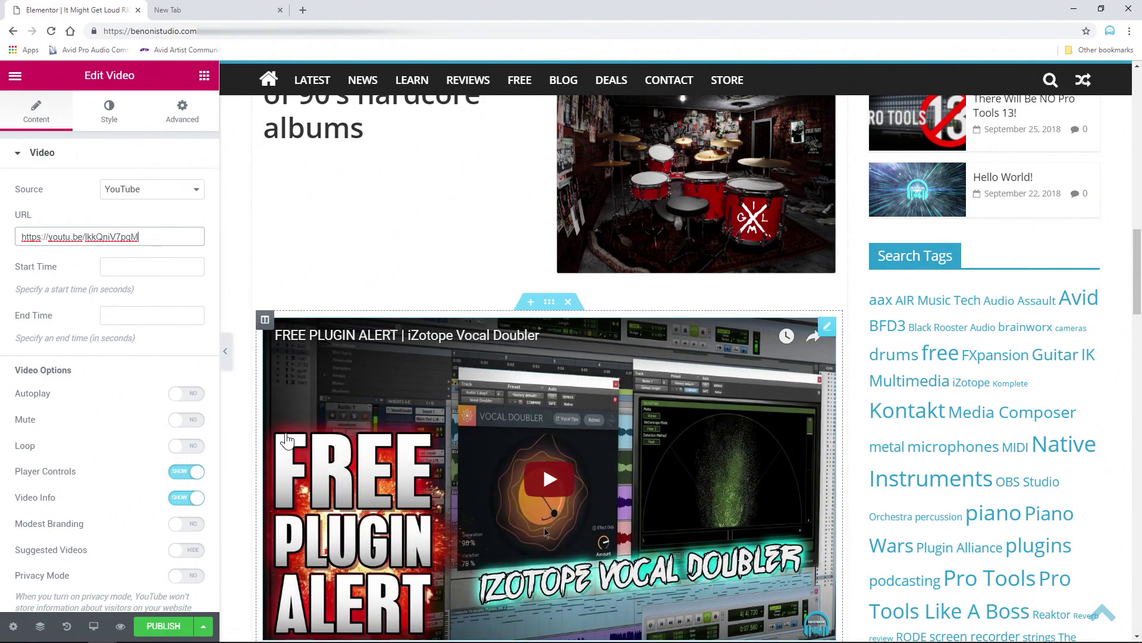
{"action": "scroll", "coordinate": [547, 357], "scroll_direction": "down", "scroll_amount": 3}
{"action": "scroll", "coordinate": [547, 357], "scroll_direction": "up", "scroll_amount": 2}
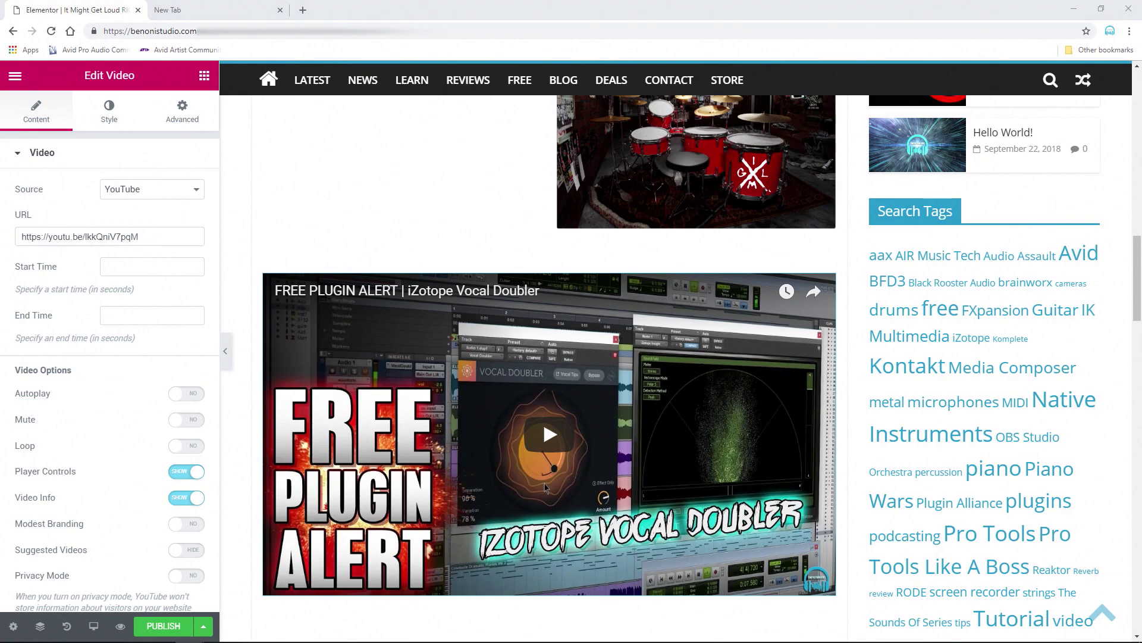
{"action": "left_click_drag", "start_coordinate": [140, 237], "coordinate": [13, 247]}
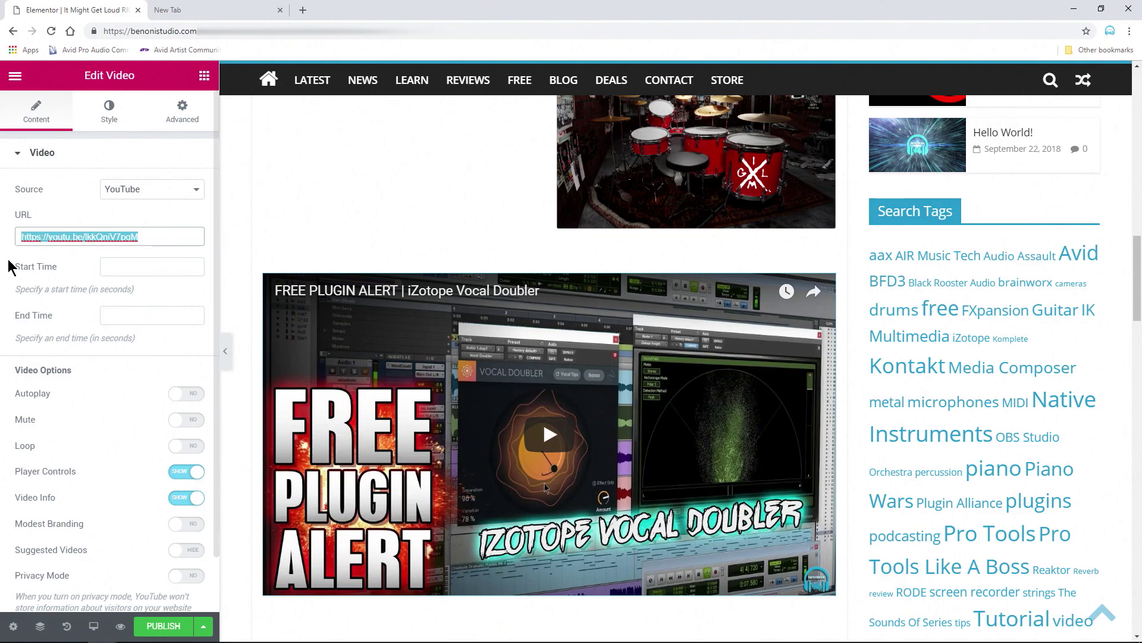
{"action": "type", "text": "https://youtu.be/Y6ciLsZsNOg"}
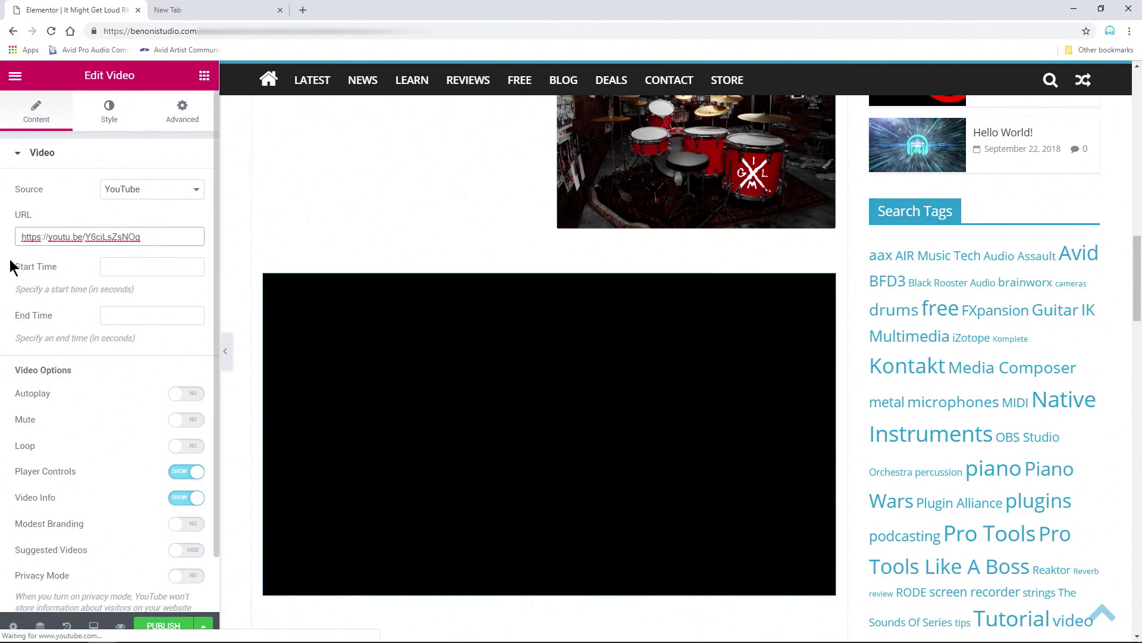
{"action": "scroll", "coordinate": [466, 457], "scroll_direction": "up", "scroll_amount": 10}
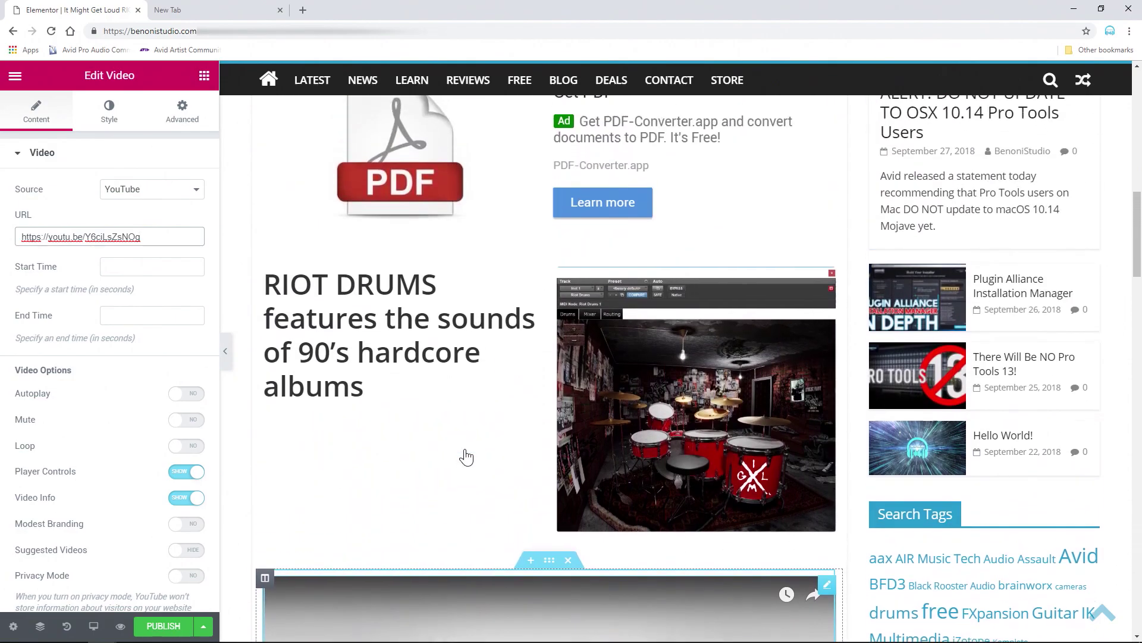
{"action": "scroll", "coordinate": [466, 457], "scroll_direction": "down", "scroll_amount": 2}
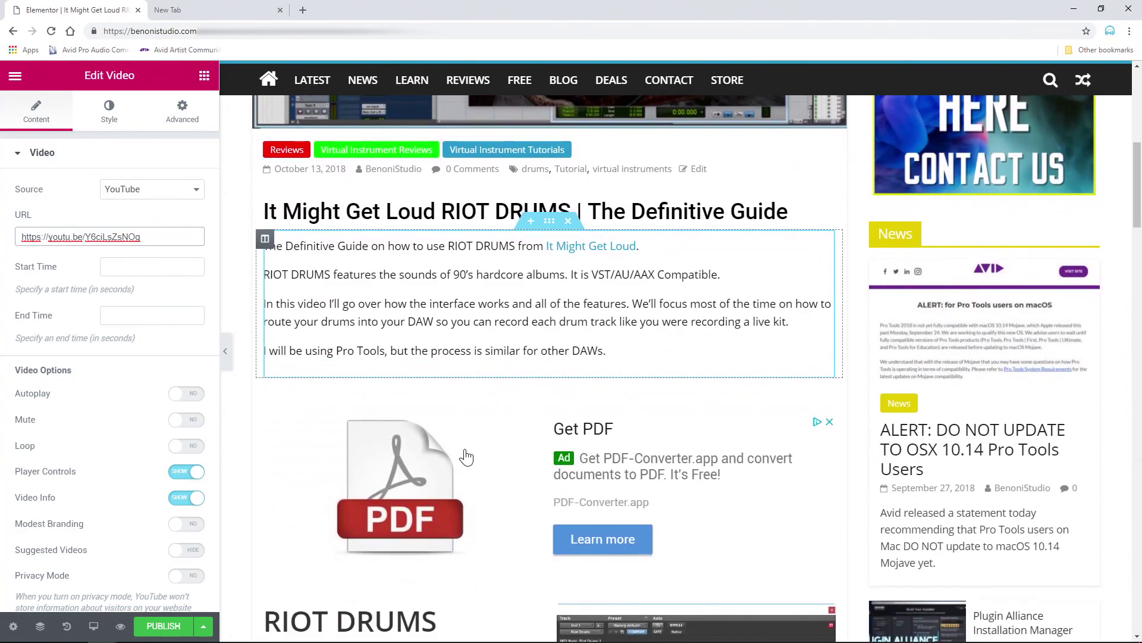
{"action": "scroll", "coordinate": [466, 457], "scroll_direction": "up", "scroll_amount": 8}
{"action": "scroll", "coordinate": [466, 457], "scroll_direction": "down", "scroll_amount": 15}
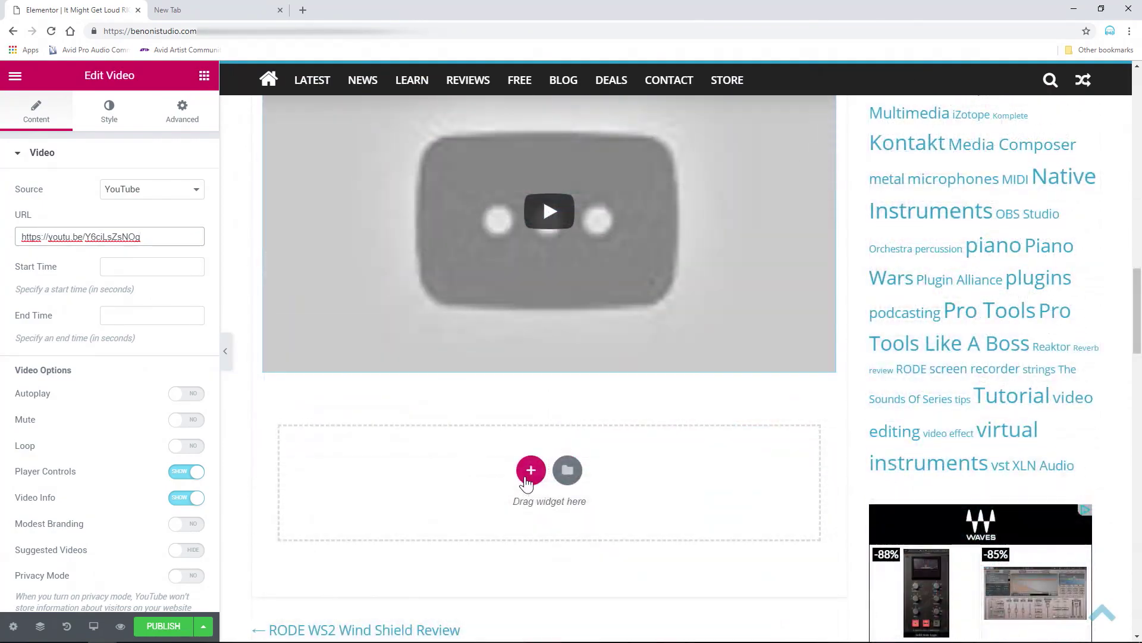
Add a one-column section below the video with a 10 px spacer.
{"action": "left_click", "coordinate": [526, 483]}
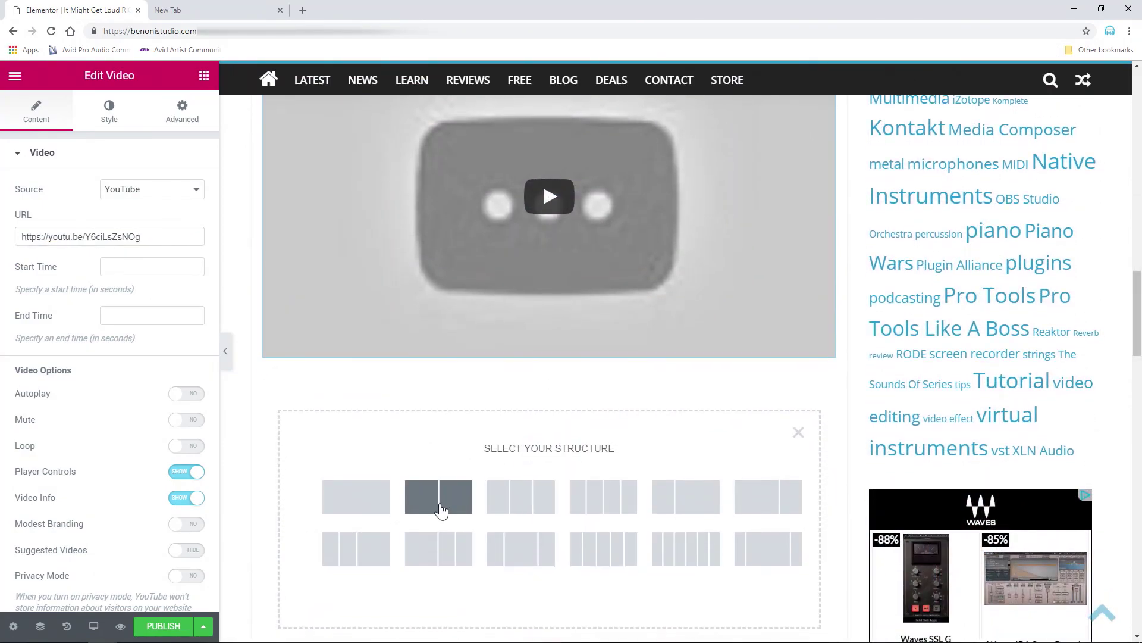
{"action": "left_click", "coordinate": [356, 507]}
{"action": "left_click", "coordinate": [204, 76]}
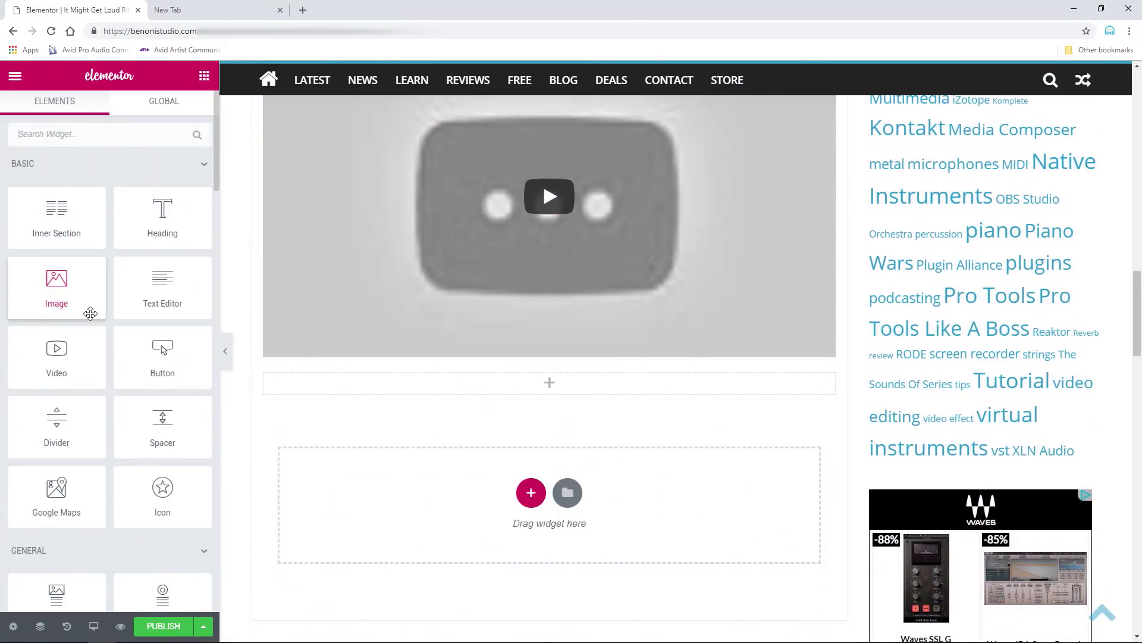
{"action": "left_click_drag", "start_coordinate": [162, 439], "coordinate": [337, 398]}
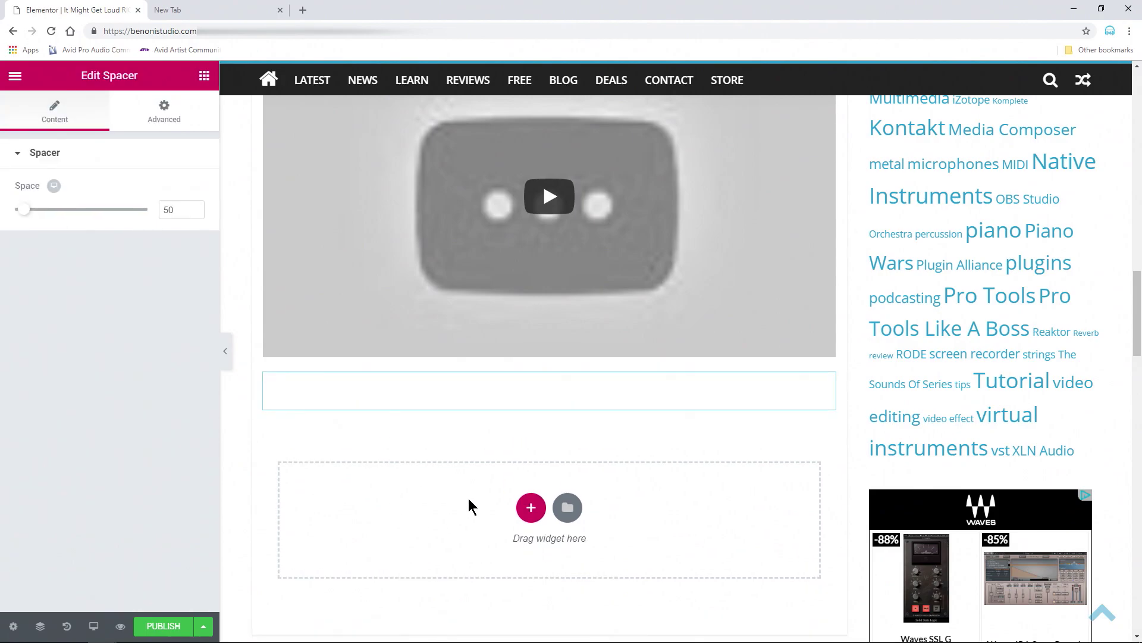
{"action": "left_click_drag", "start_coordinate": [22, 214], "coordinate": [12, 216]}
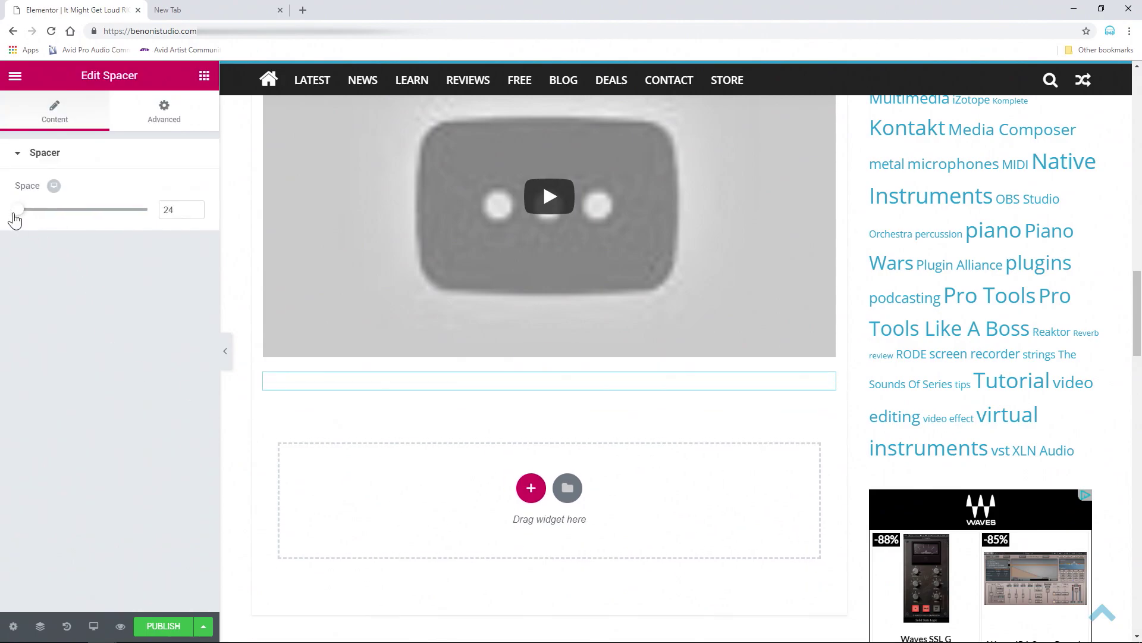
Add another one-column section with a text block reading 'Check out RIOT DRUMS here'.
{"action": "left_click", "coordinate": [531, 486]}
{"action": "left_click", "coordinate": [390, 515]}
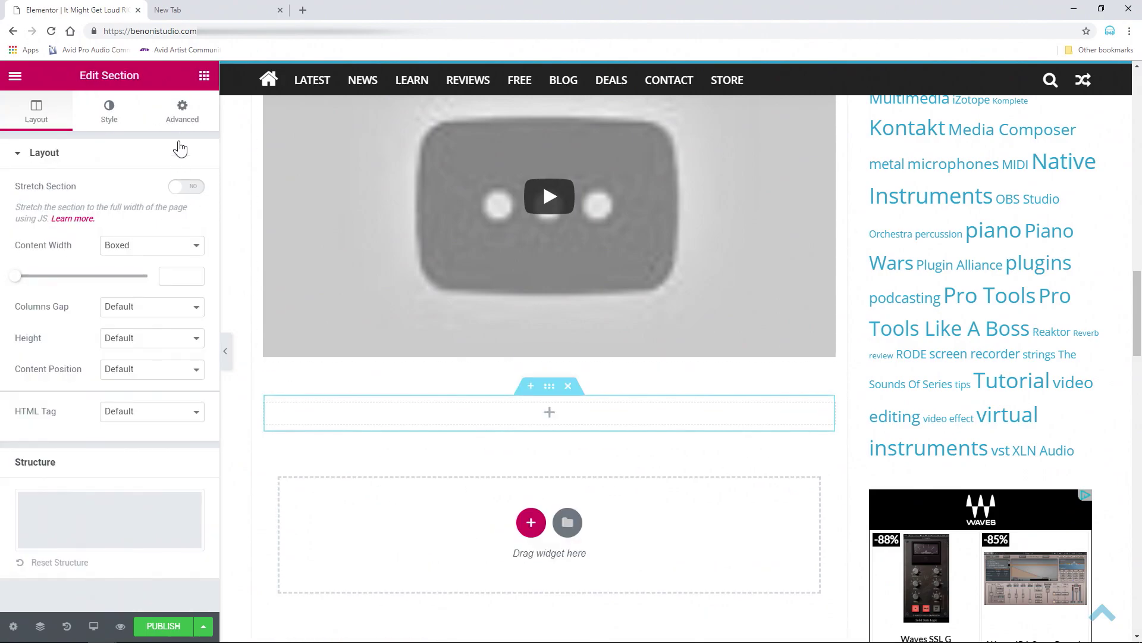
{"action": "left_click", "coordinate": [204, 77]}
{"action": "left_click_drag", "start_coordinate": [162, 289], "coordinate": [375, 420]}
{"action": "key", "text": "ctrl+a"}
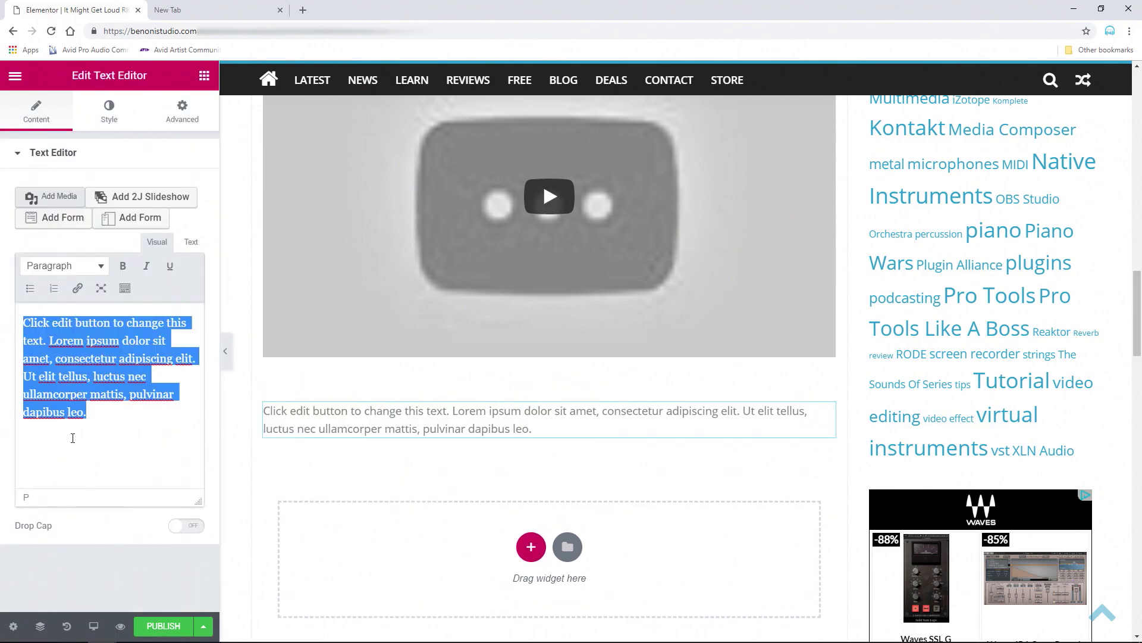
{"action": "type", "text": "Chr"}
{"action": "type", "text": "eck out RIOT DRUMS here"}
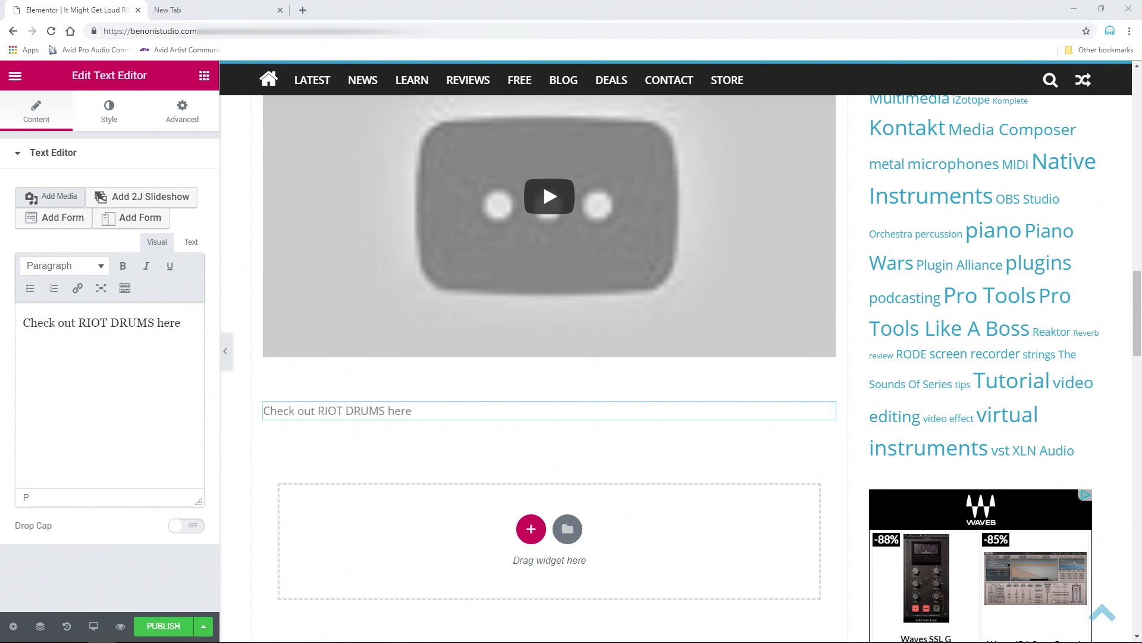
Link the line to the RIOT DRUMS product page, opening in a new tab.
{"action": "left_click_drag", "start_coordinate": [23, 322], "coordinate": [182, 321]}
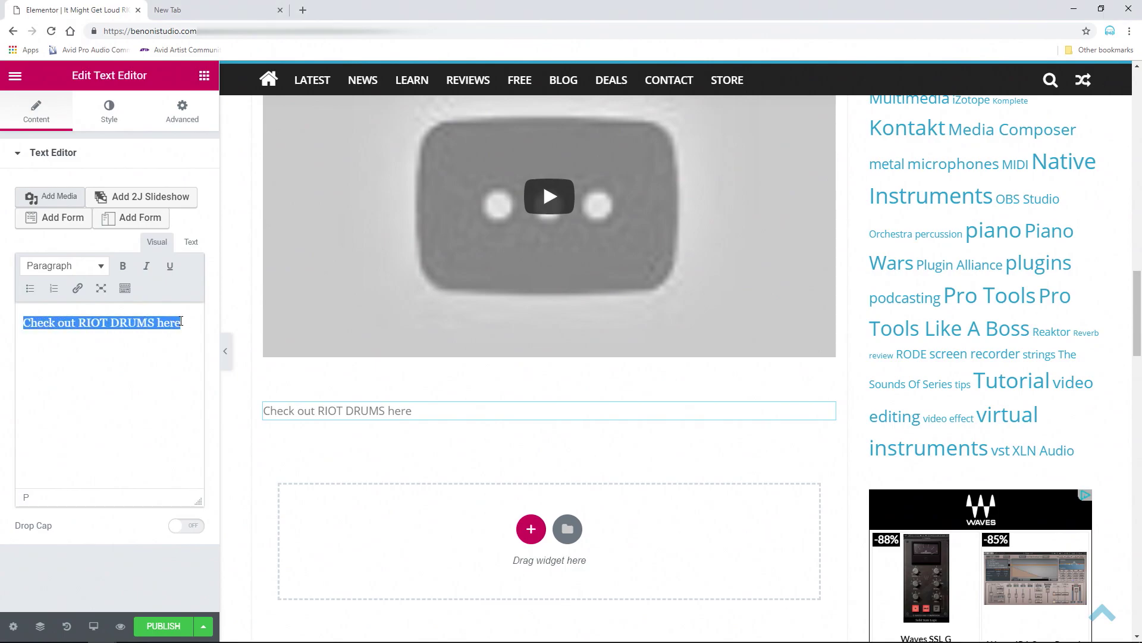
{"action": "left_click", "coordinate": [78, 288]}
{"action": "type", "text": "https://www.itmightgetloud.org/product/riot-drums"}
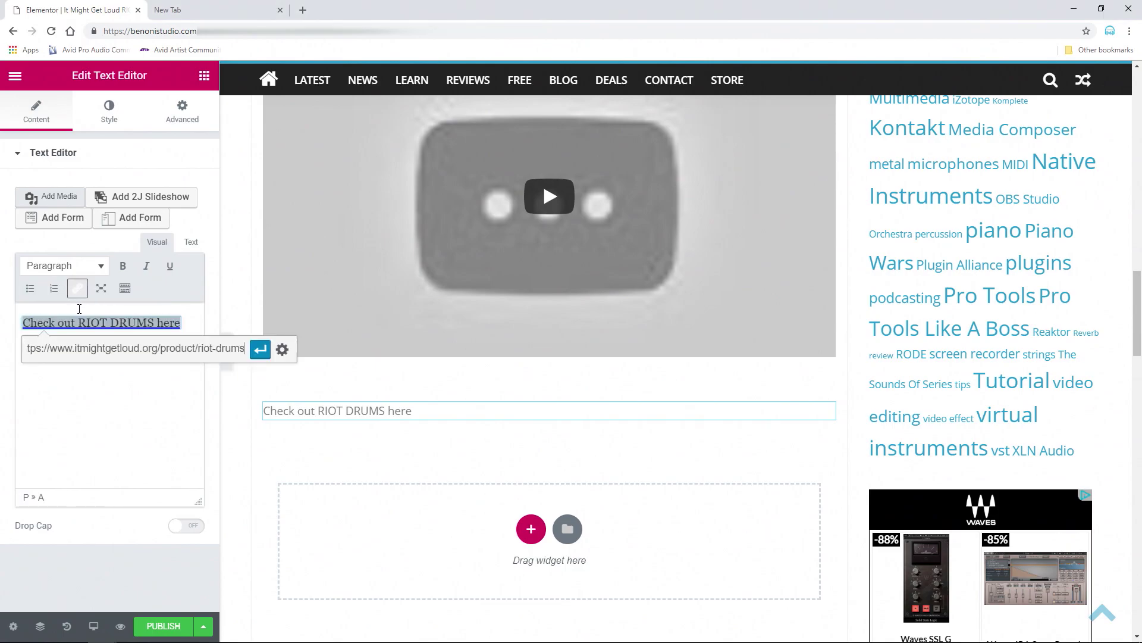
{"action": "left_click", "coordinate": [282, 349]}
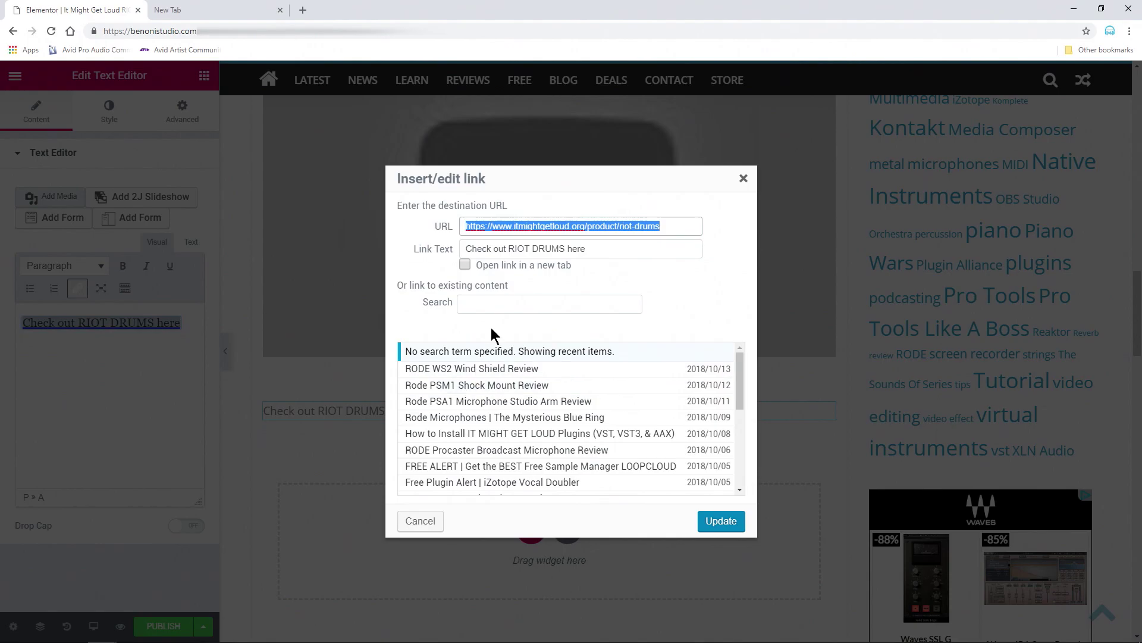
{"action": "left_click", "coordinate": [465, 264]}
{"action": "left_click", "coordinate": [723, 522]}
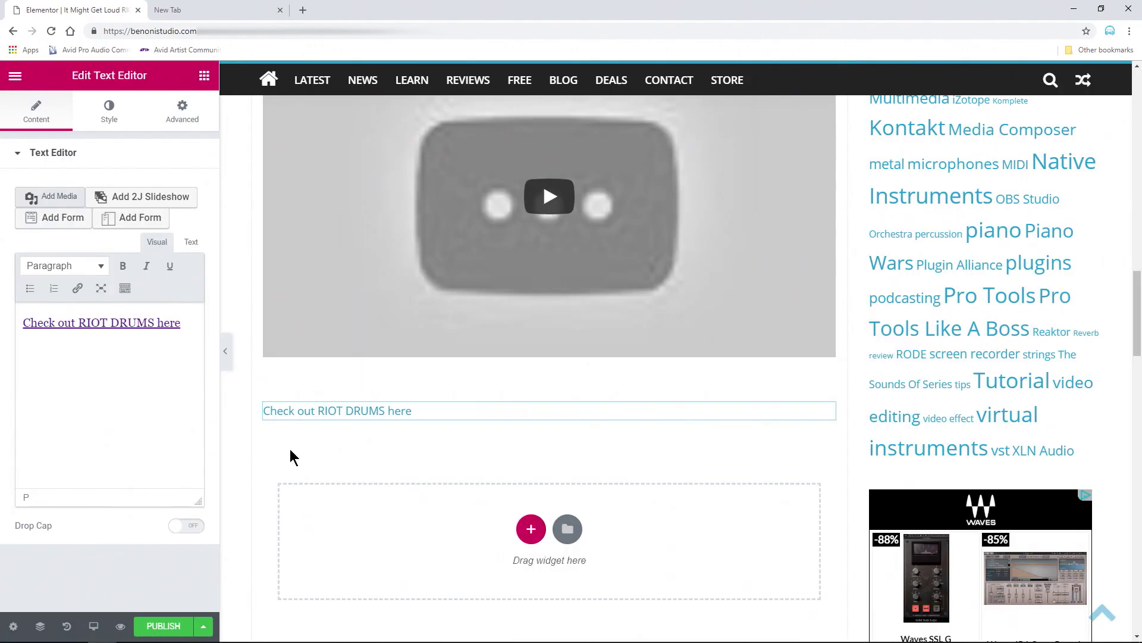
{"action": "scroll", "coordinate": [357, 441], "scroll_direction": "up", "scroll_amount": 1}
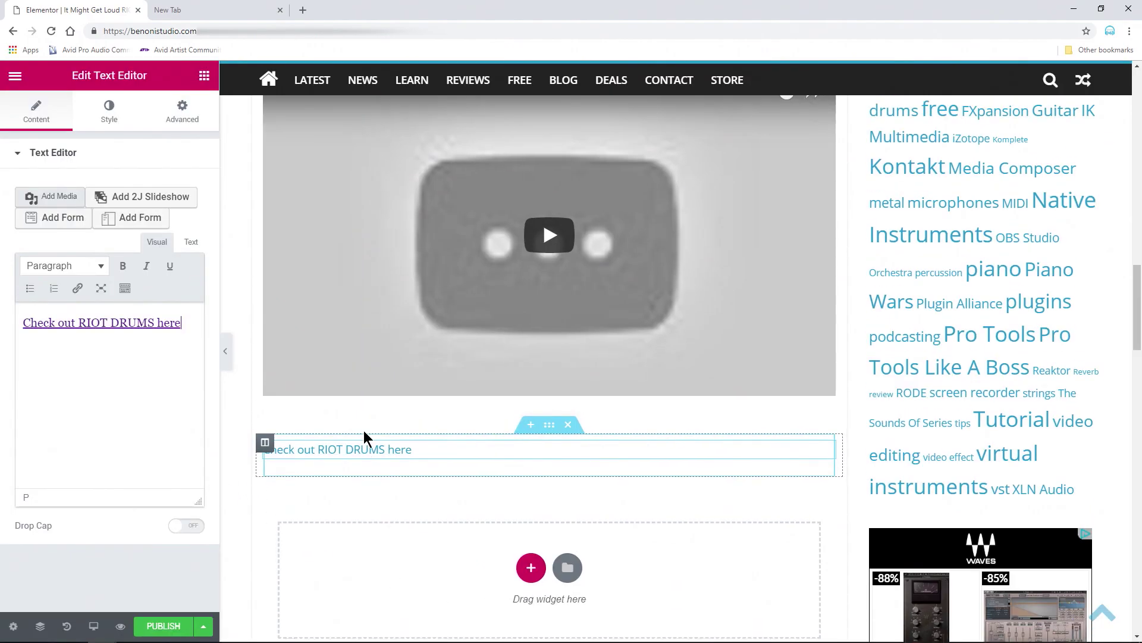
{"action": "scroll", "coordinate": [365, 437], "scroll_direction": "up", "scroll_amount": 10}
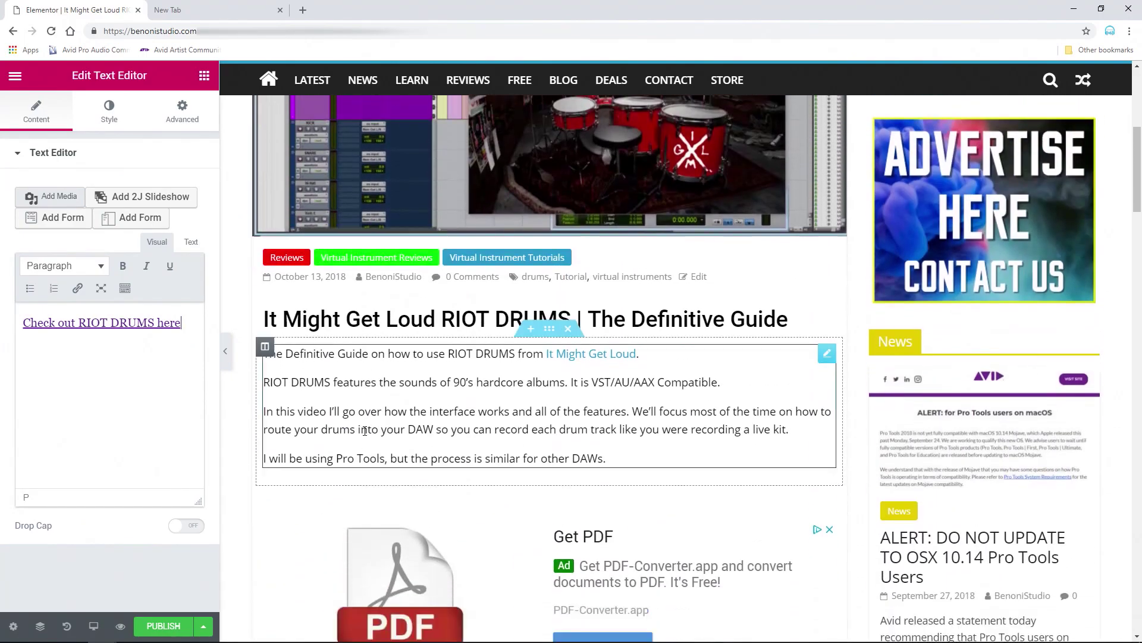
{"action": "scroll", "coordinate": [365, 430], "scroll_direction": "down", "scroll_amount": 10}
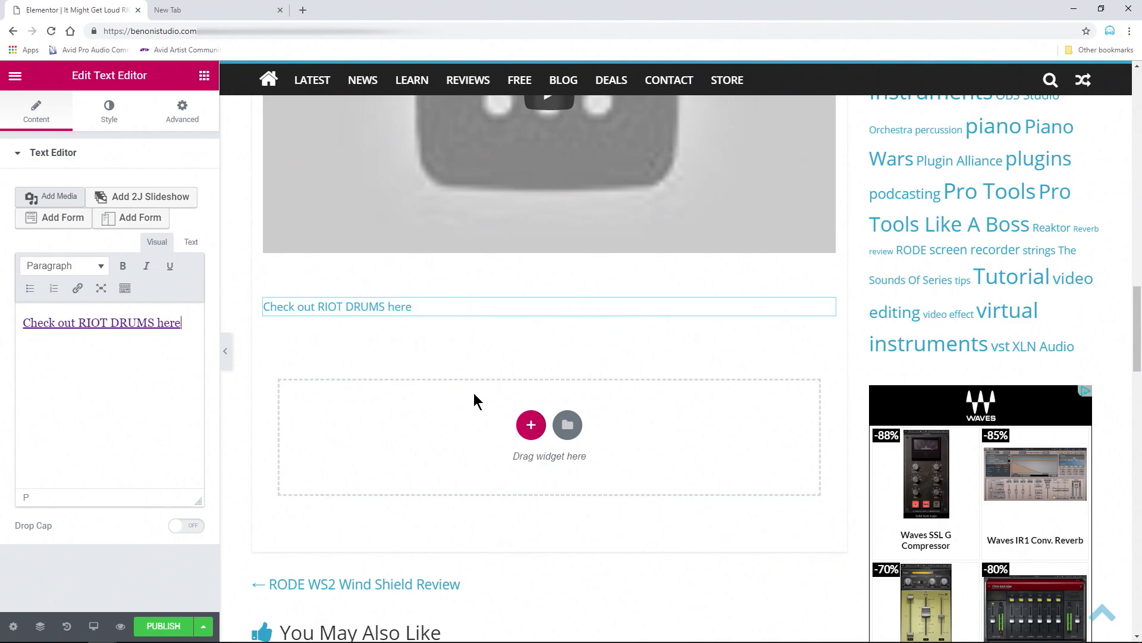
{"action": "scroll", "coordinate": [475, 395], "scroll_direction": "up", "scroll_amount": 10}
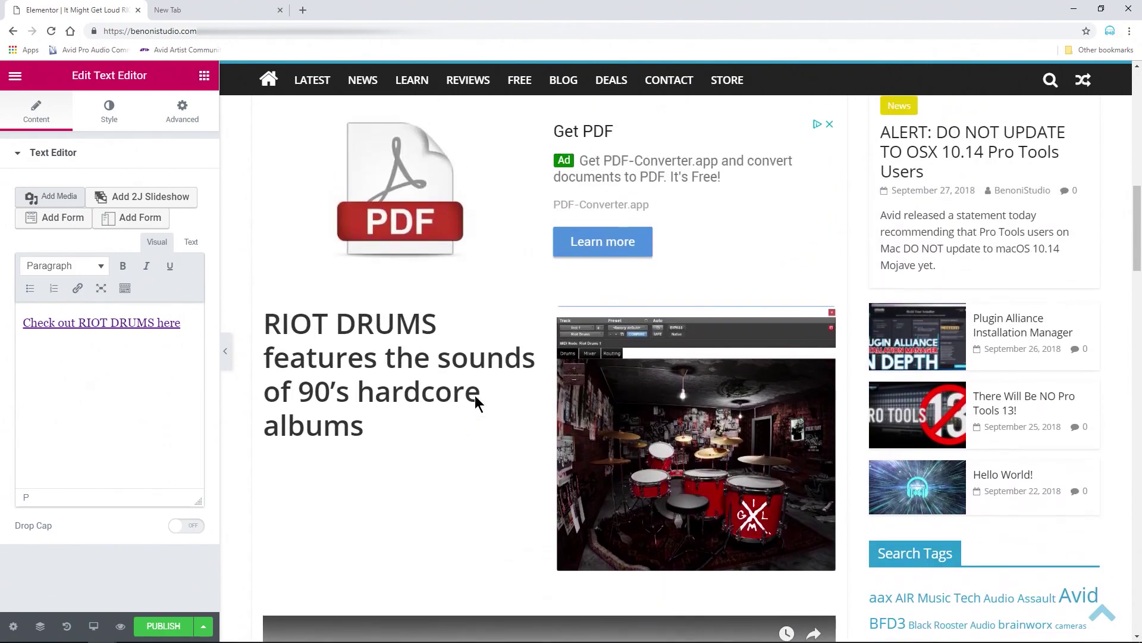
{"action": "scroll", "coordinate": [475, 395], "scroll_direction": "up", "scroll_amount": 5}
{"action": "scroll", "coordinate": [478, 403], "scroll_direction": "down", "scroll_amount": 6}
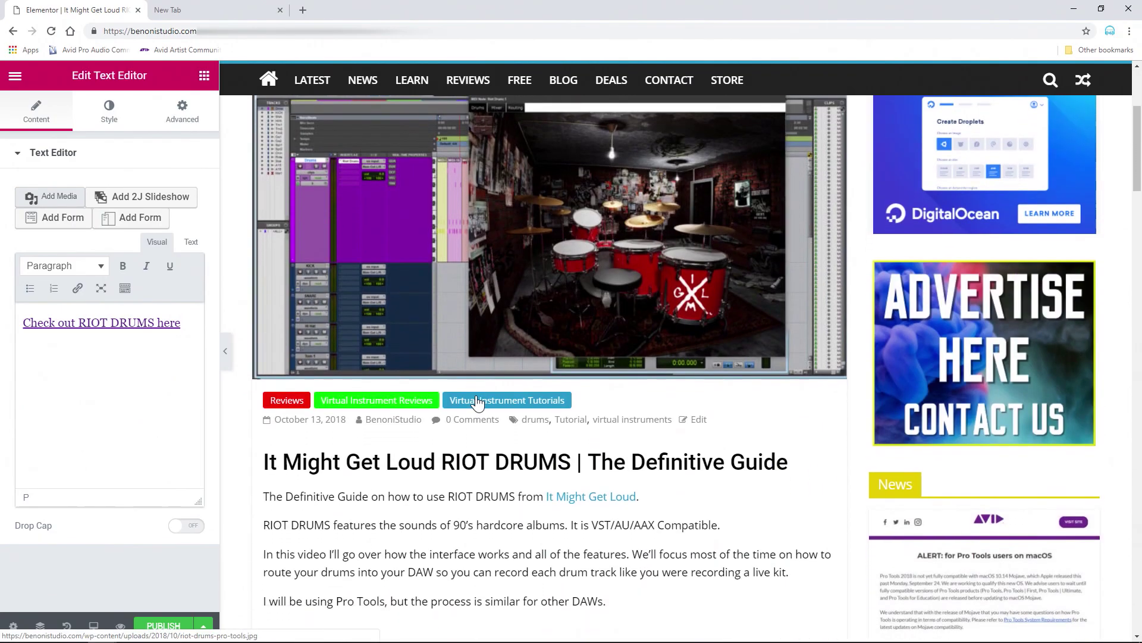
{"action": "scroll", "coordinate": [477, 404], "scroll_direction": "down", "scroll_amount": 7}
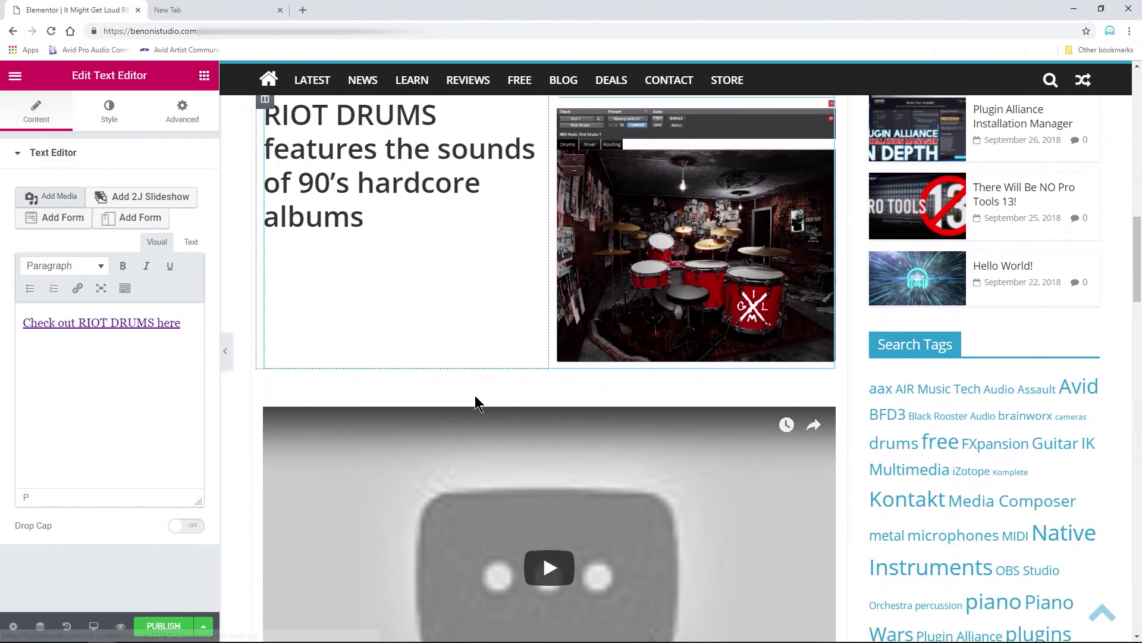
{"action": "scroll", "coordinate": [475, 395], "scroll_direction": "down", "scroll_amount": 1}
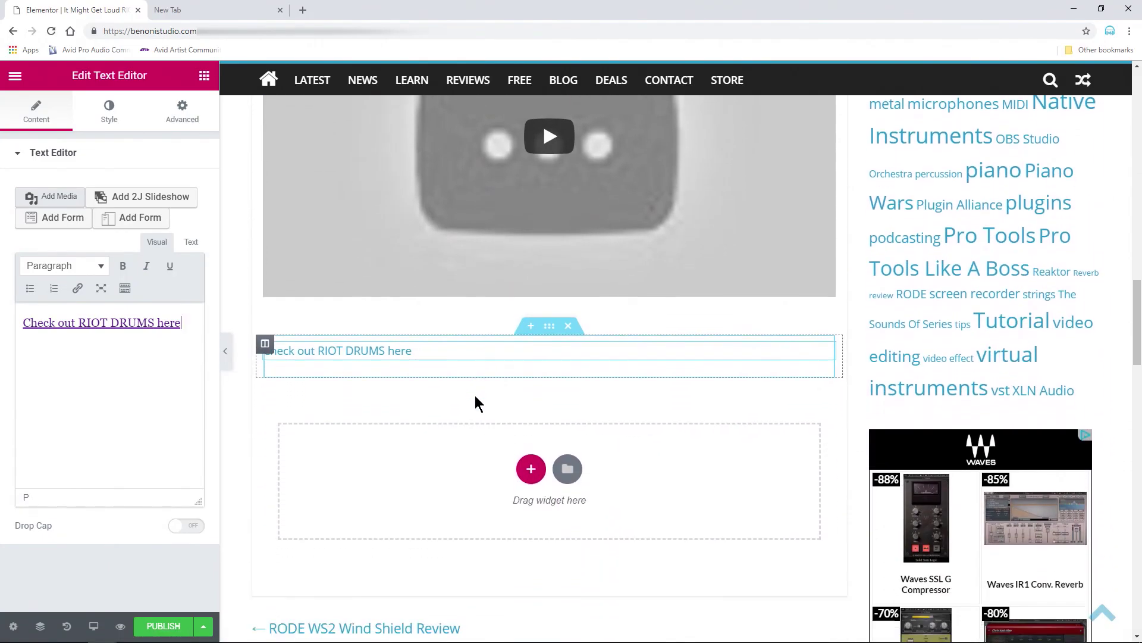
{"action": "scroll", "coordinate": [475, 397], "scroll_direction": "up", "scroll_amount": 5}
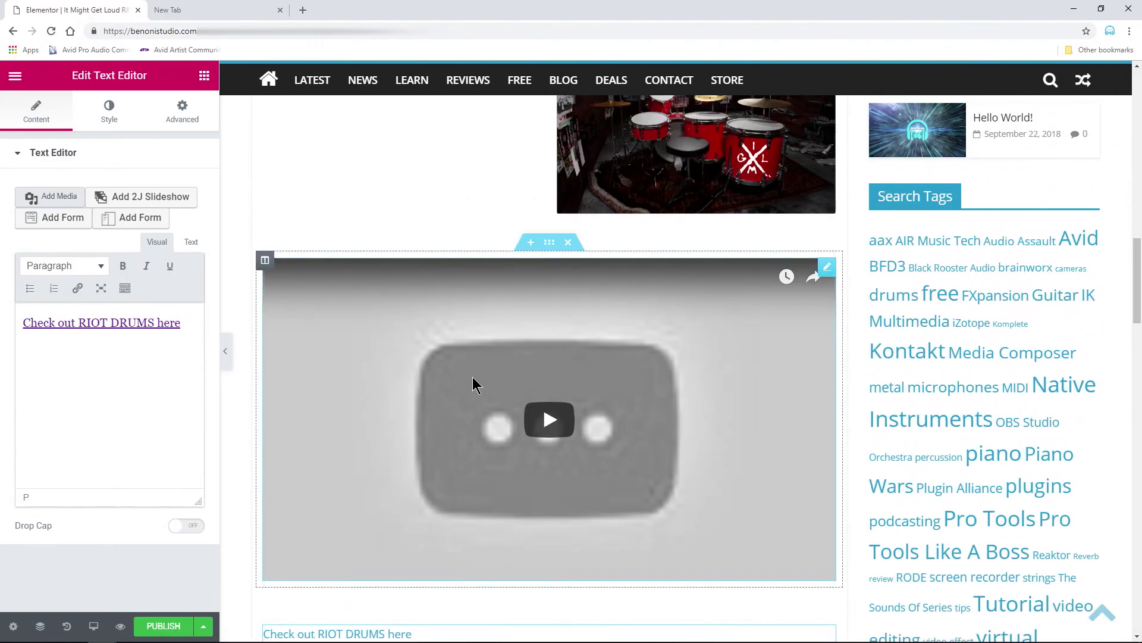
Preview the post in a new tab and scroll through the title, drum section, video and link.
{"action": "left_click", "coordinate": [120, 626]}
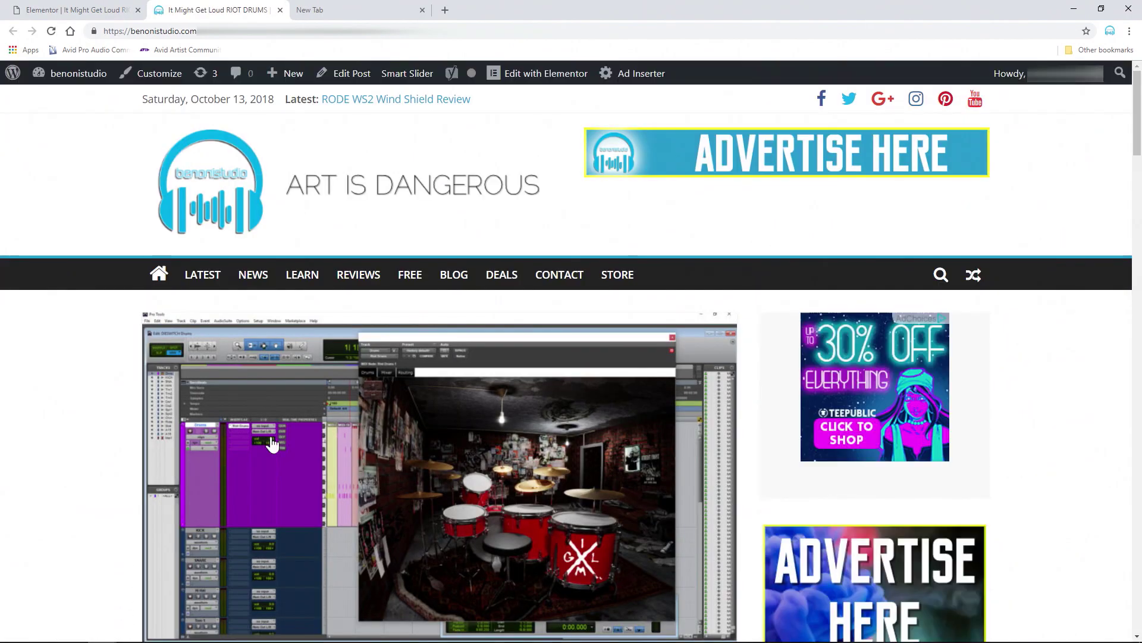
{"action": "scroll", "coordinate": [290, 419], "scroll_direction": "down", "scroll_amount": 12}
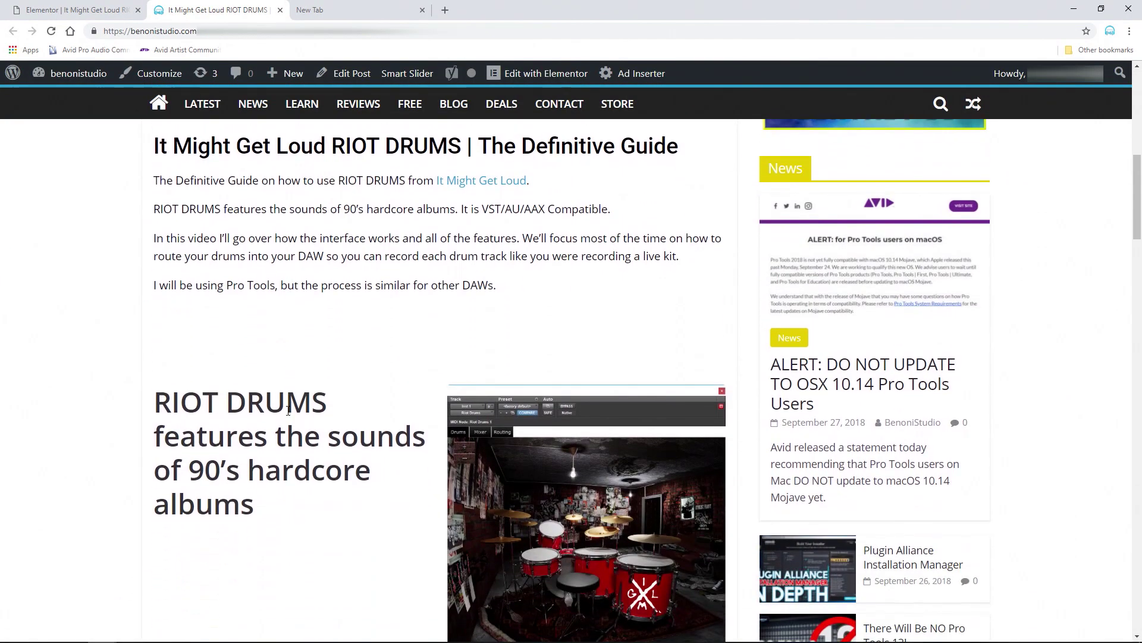
{"action": "scroll", "coordinate": [287, 409], "scroll_direction": "down", "scroll_amount": 2}
{"action": "scroll", "coordinate": [400, 369], "scroll_direction": "up", "scroll_amount": 5}
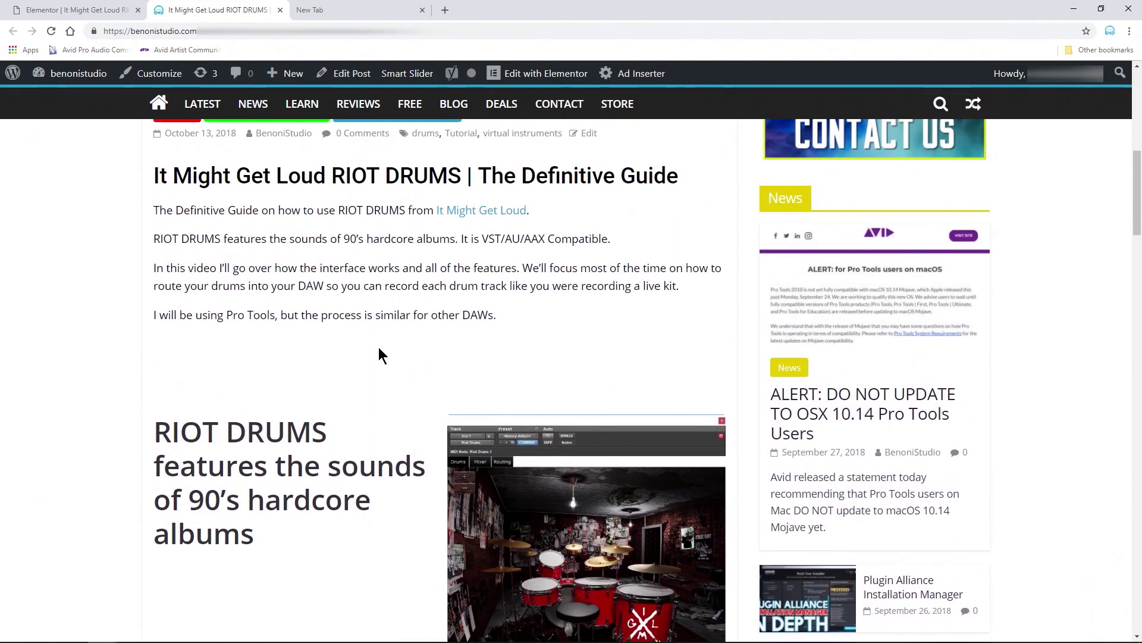
{"action": "scroll", "coordinate": [381, 353], "scroll_direction": "down", "scroll_amount": 8}
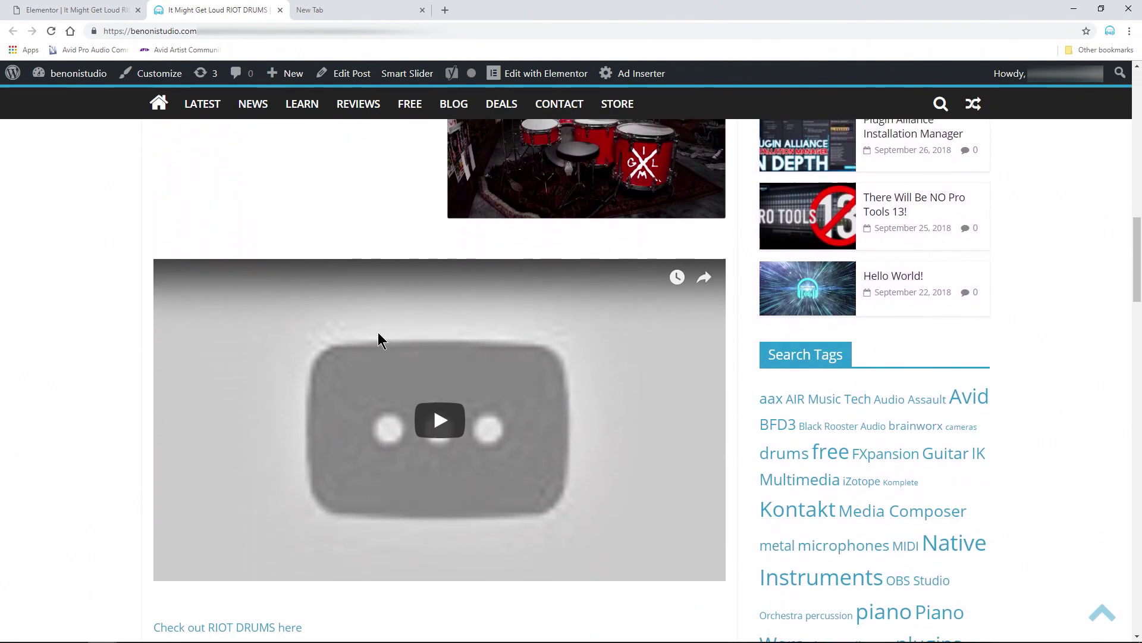
{"action": "scroll", "coordinate": [378, 334], "scroll_direction": "down", "scroll_amount": 5}
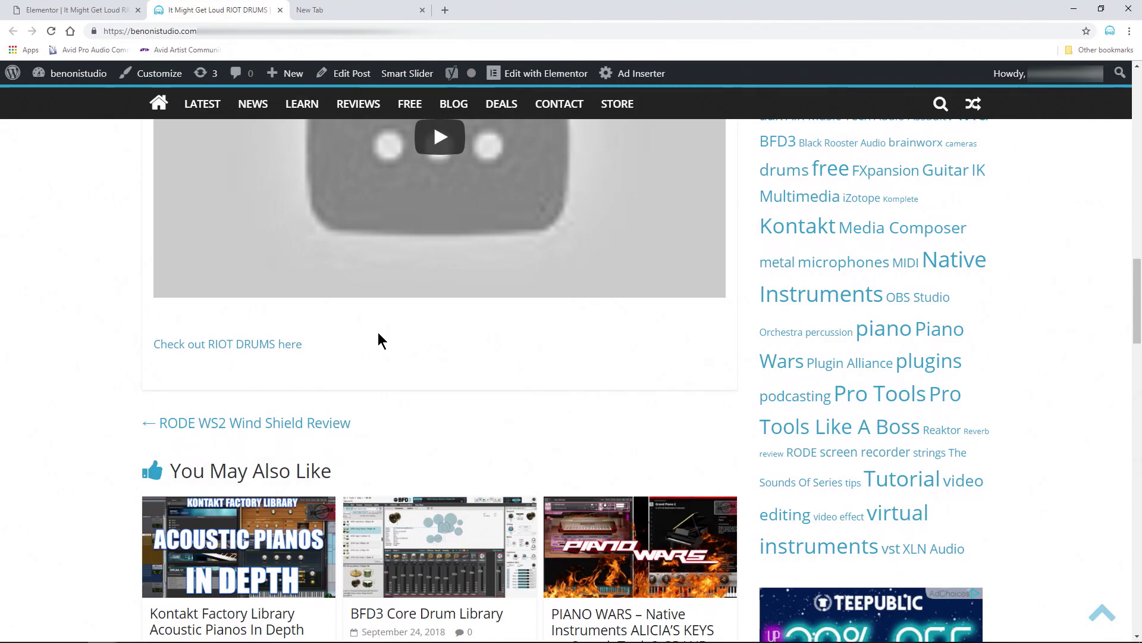
{"action": "scroll", "coordinate": [378, 333], "scroll_direction": "up", "scroll_amount": 6}
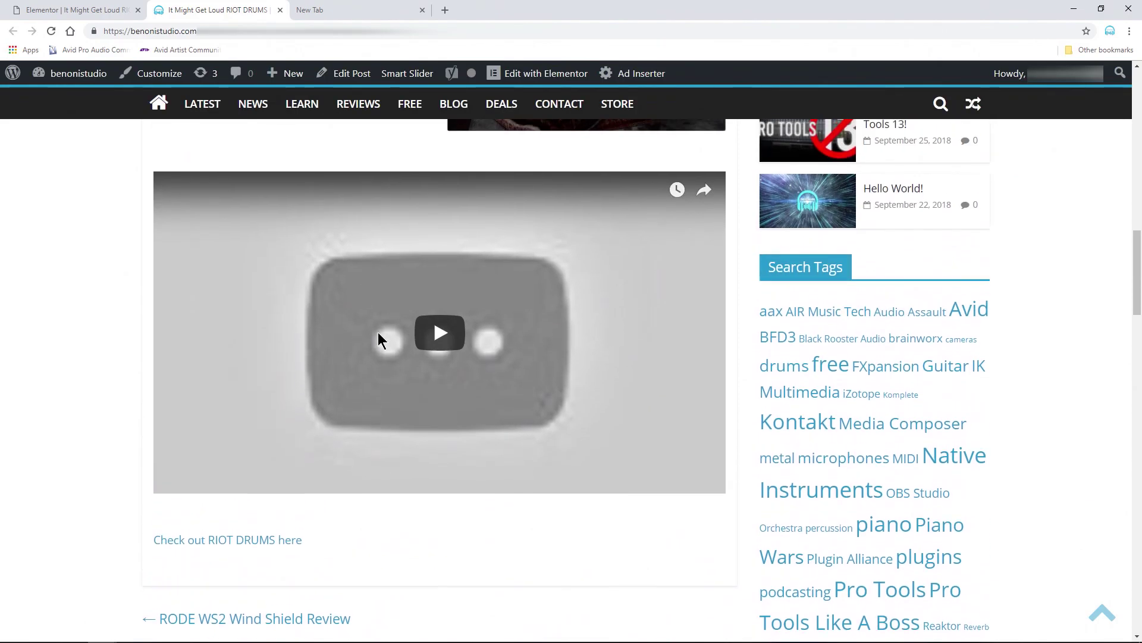
{"action": "scroll", "coordinate": [378, 337], "scroll_direction": "up", "scroll_amount": 12}
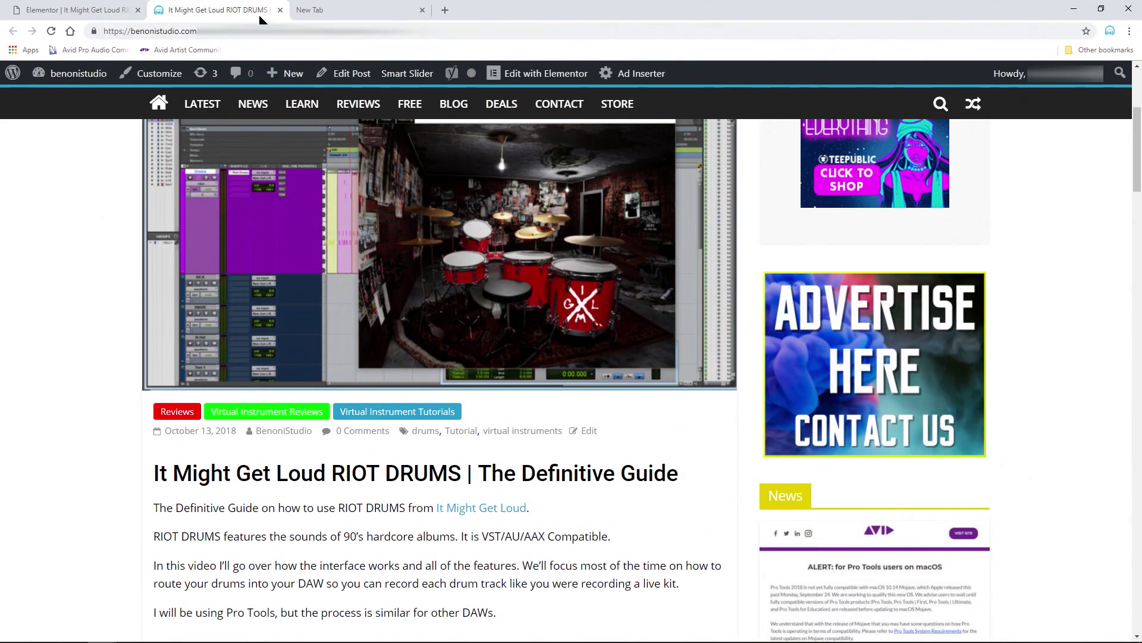
Close the preview, scroll through the editor, and show the save options beside PUBLISH.
{"action": "left_click", "coordinate": [280, 10]}
{"action": "scroll", "coordinate": [395, 403], "scroll_direction": "down", "scroll_amount": 4}
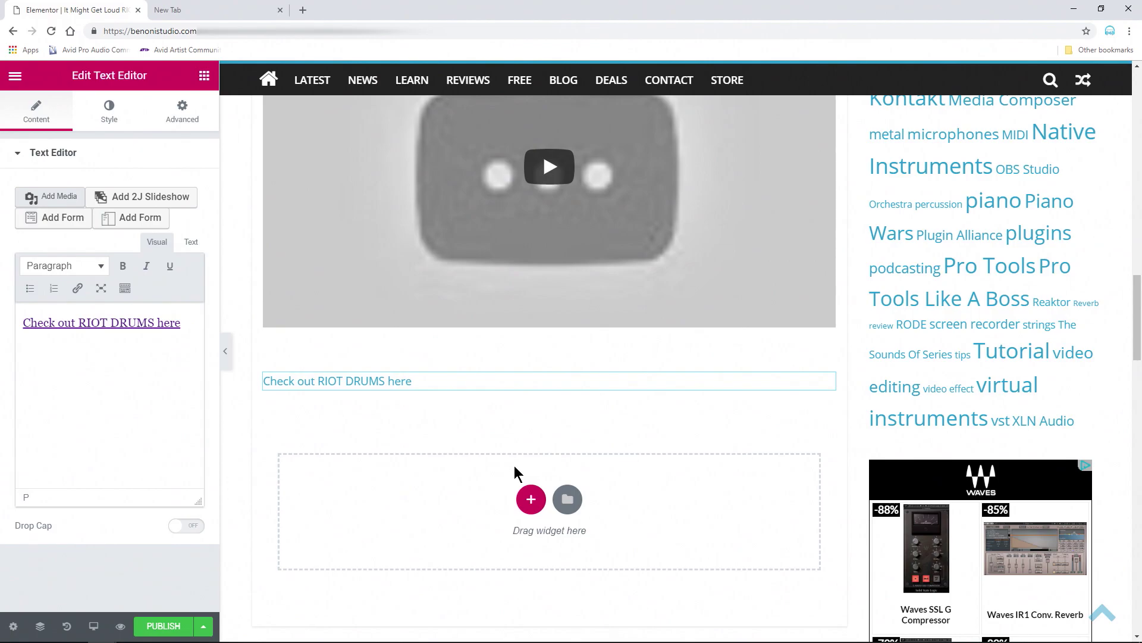
{"action": "scroll", "coordinate": [515, 494], "scroll_direction": "up", "scroll_amount": 15}
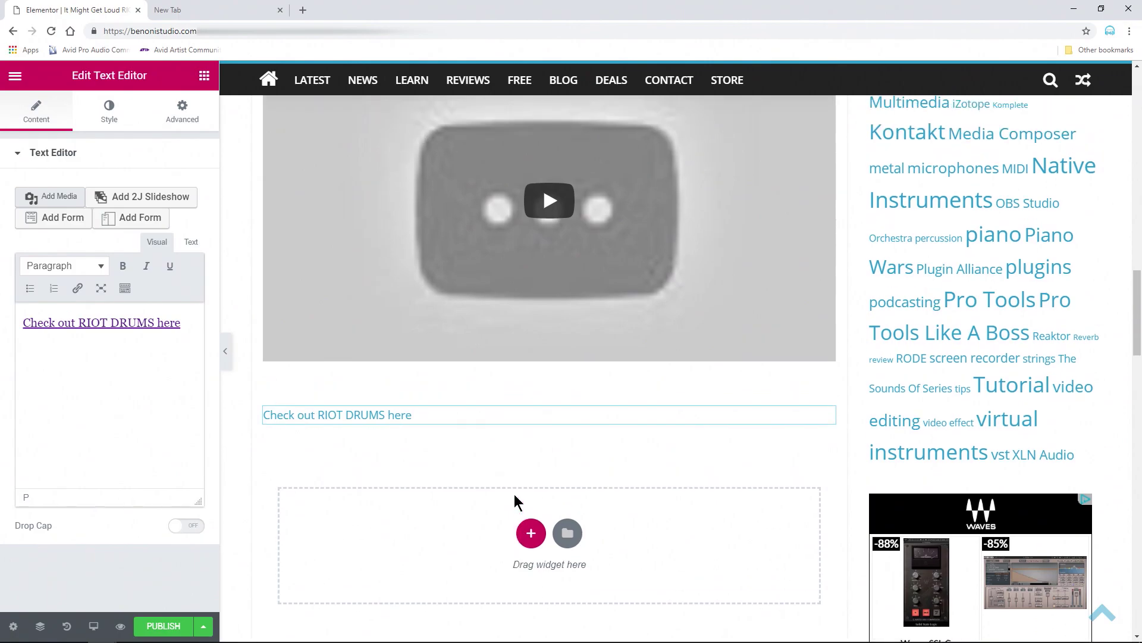
{"action": "scroll", "coordinate": [514, 494], "scroll_direction": "up", "scroll_amount": 3}
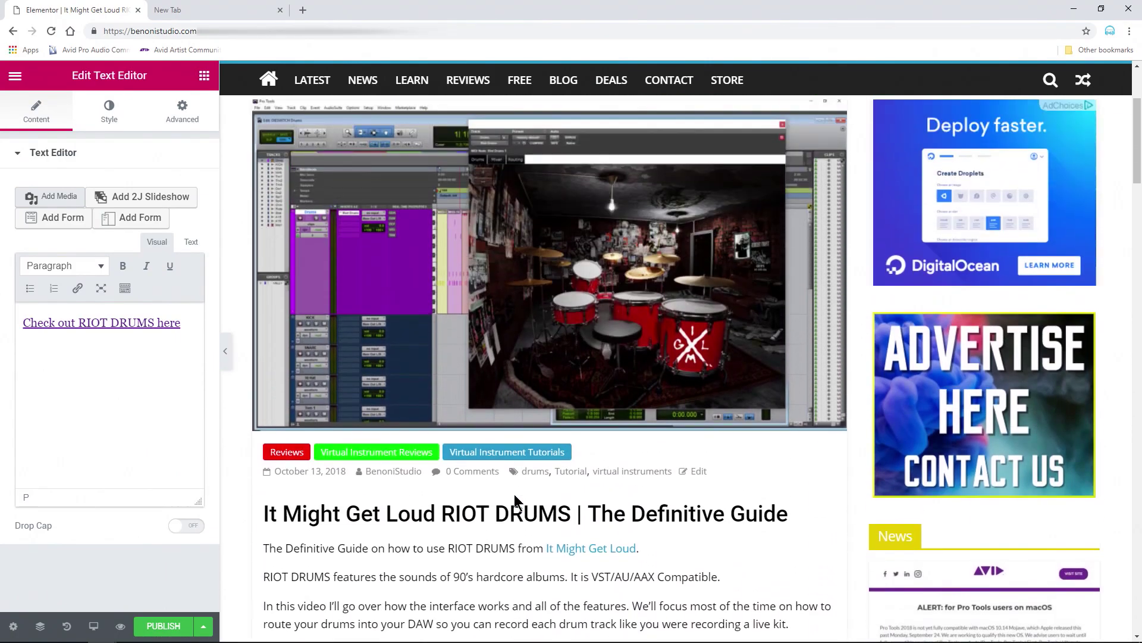
{"action": "scroll", "coordinate": [514, 493], "scroll_direction": "down", "scroll_amount": 8}
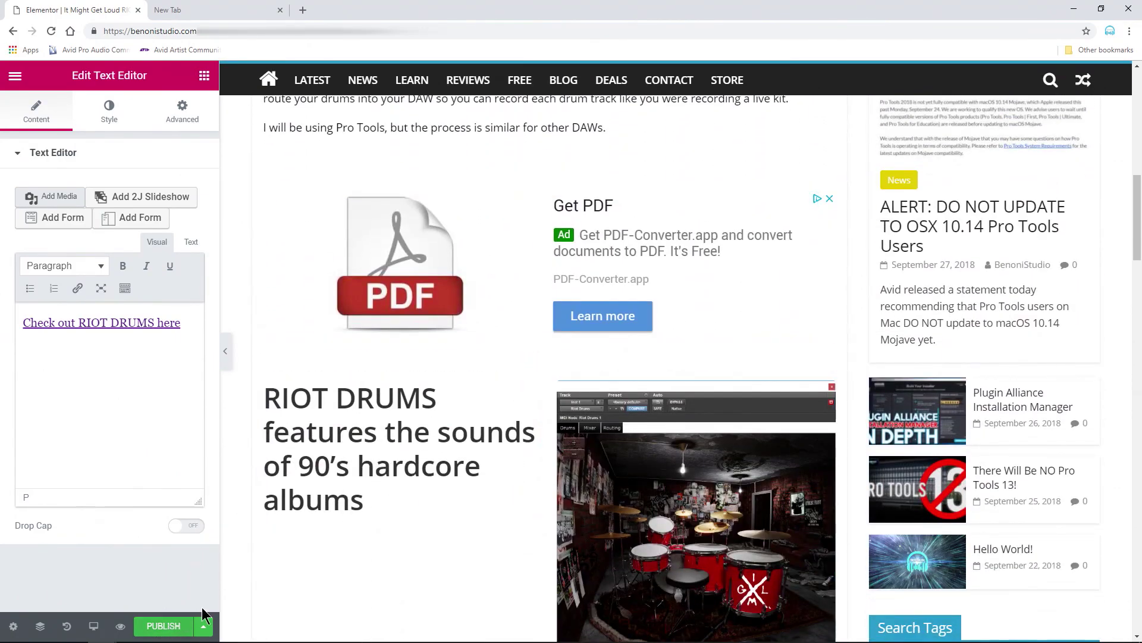
{"action": "left_click", "coordinate": [204, 626]}
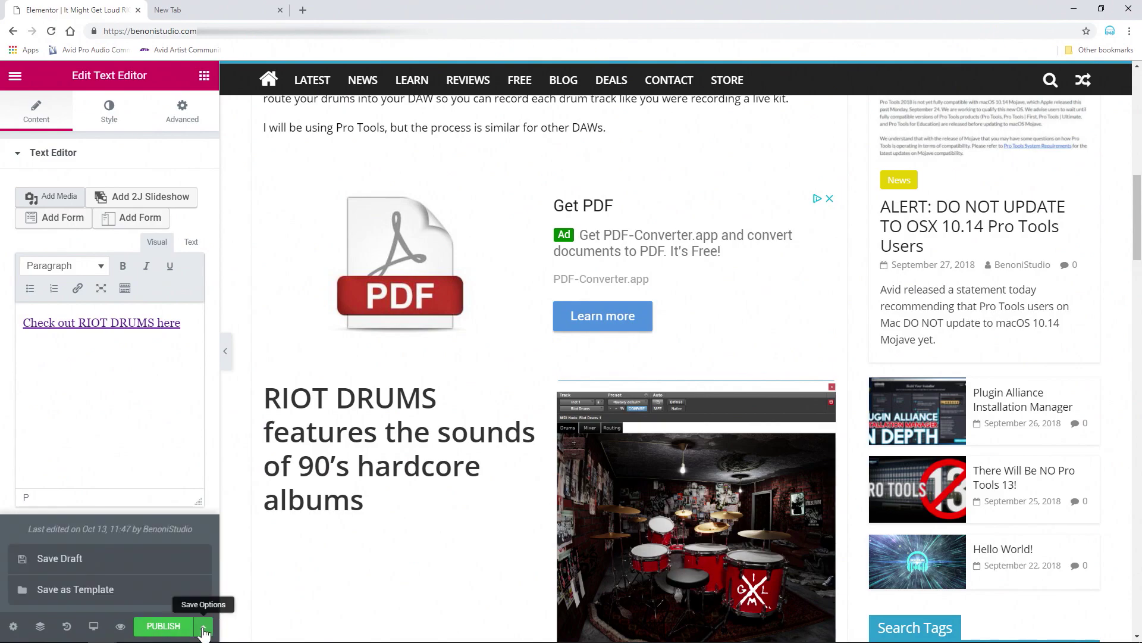
Save the page as a template named 'DRUMS POST'.
{"action": "left_click", "coordinate": [95, 589]}
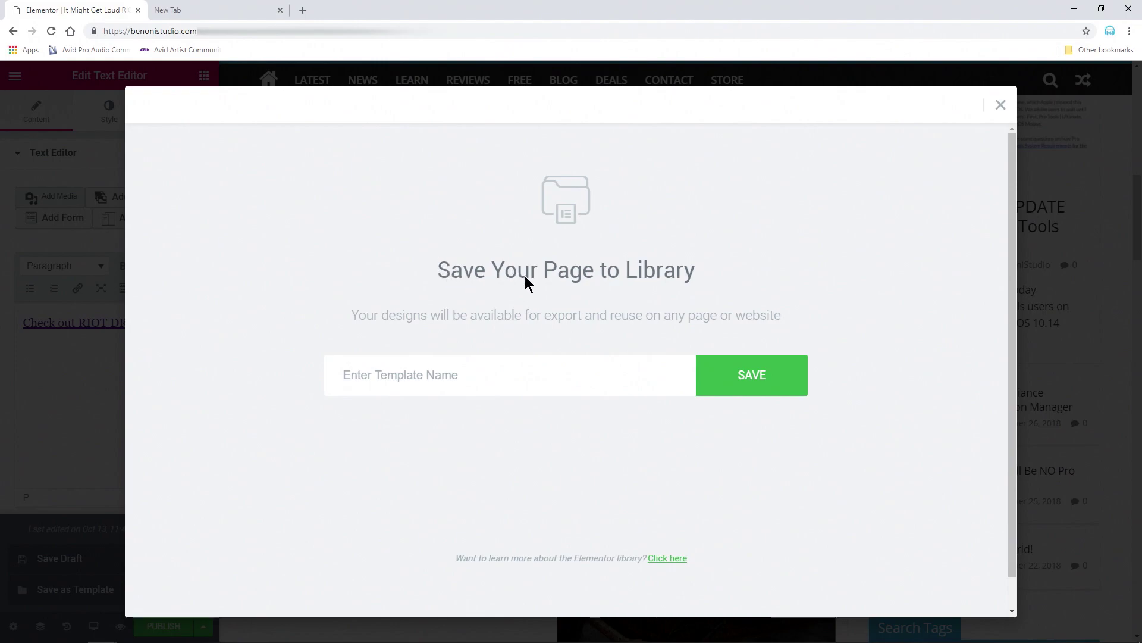
{"action": "left_click", "coordinate": [485, 383]}
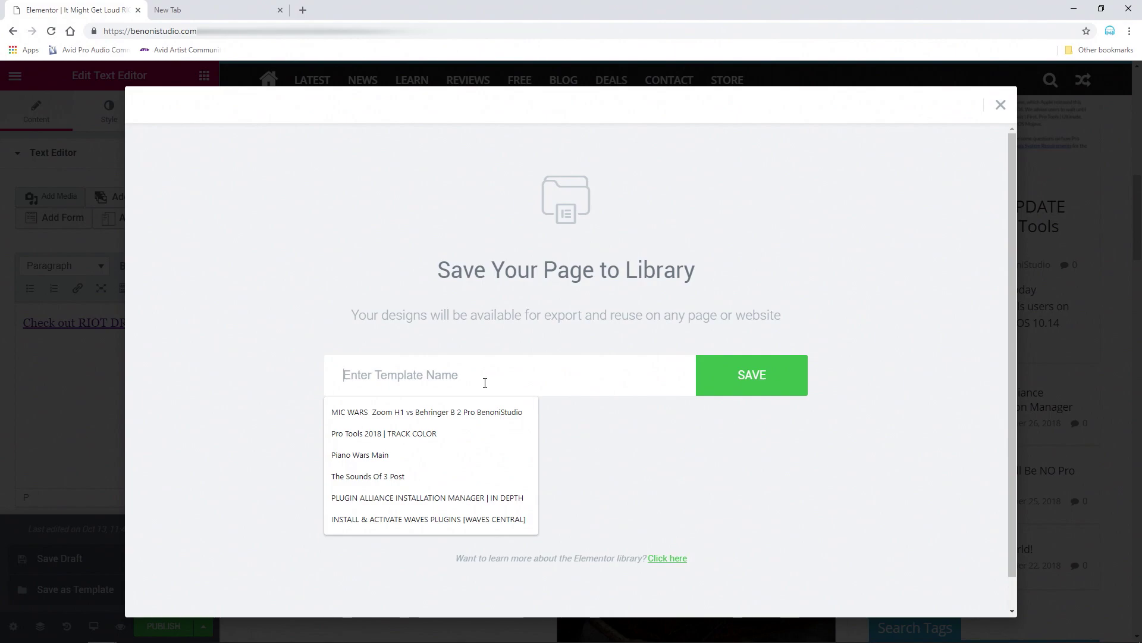
{"action": "type", "text": "DRUMS"}
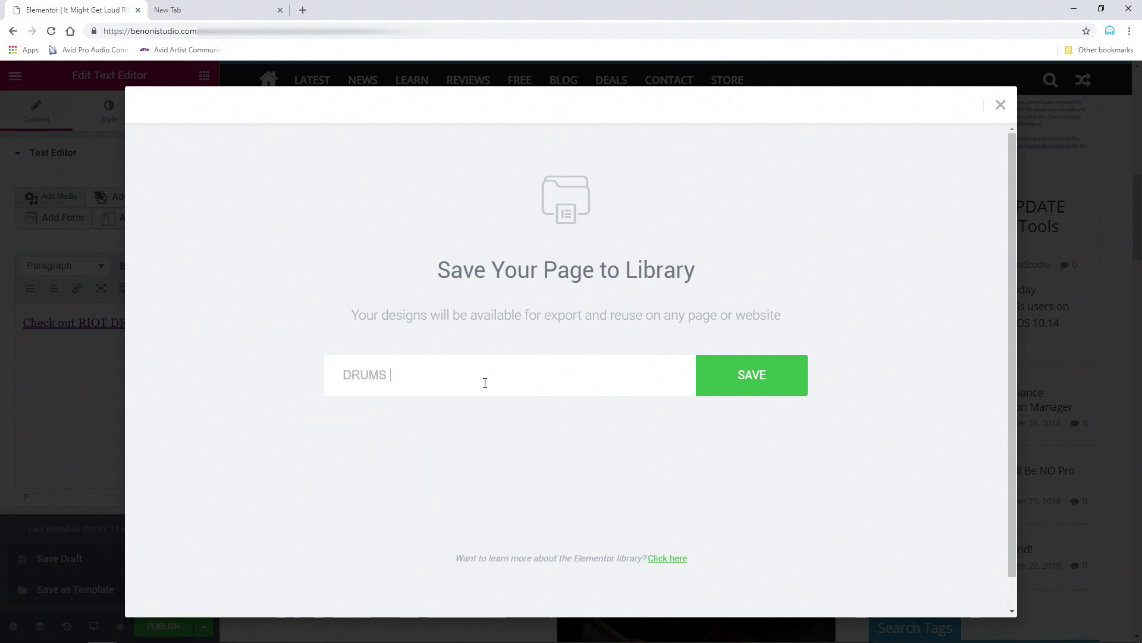
{"action": "type", "text": " POST"}
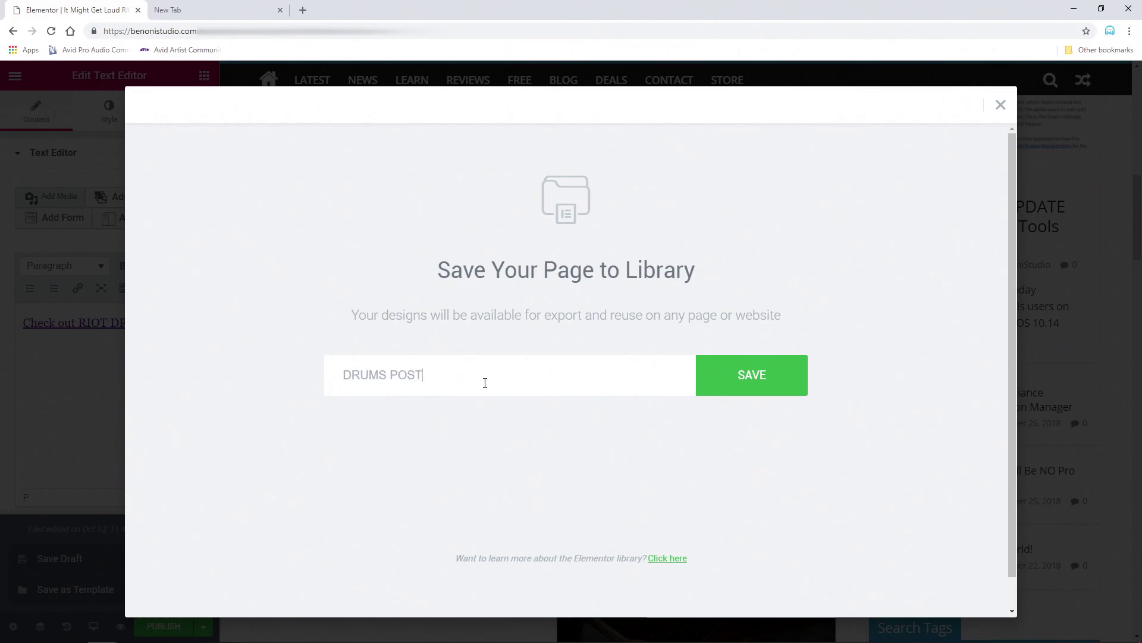
{"action": "left_click", "coordinate": [770, 388]}
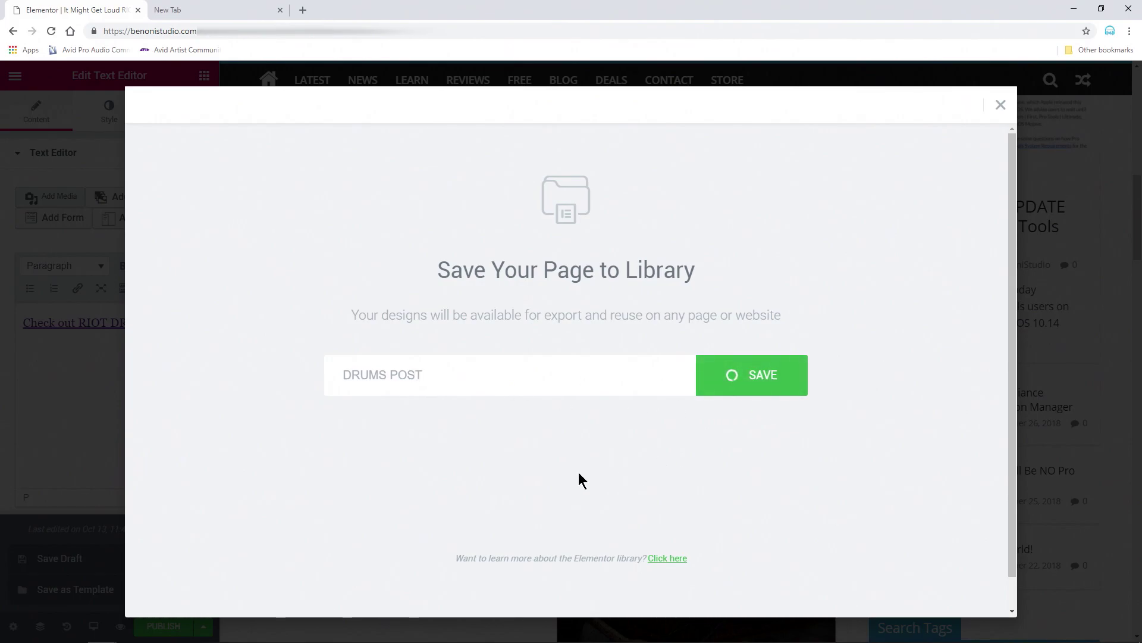
Look over the template library, close it, and publish the post.
{"action": "scroll", "coordinate": [476, 343], "scroll_direction": "down", "scroll_amount": 5}
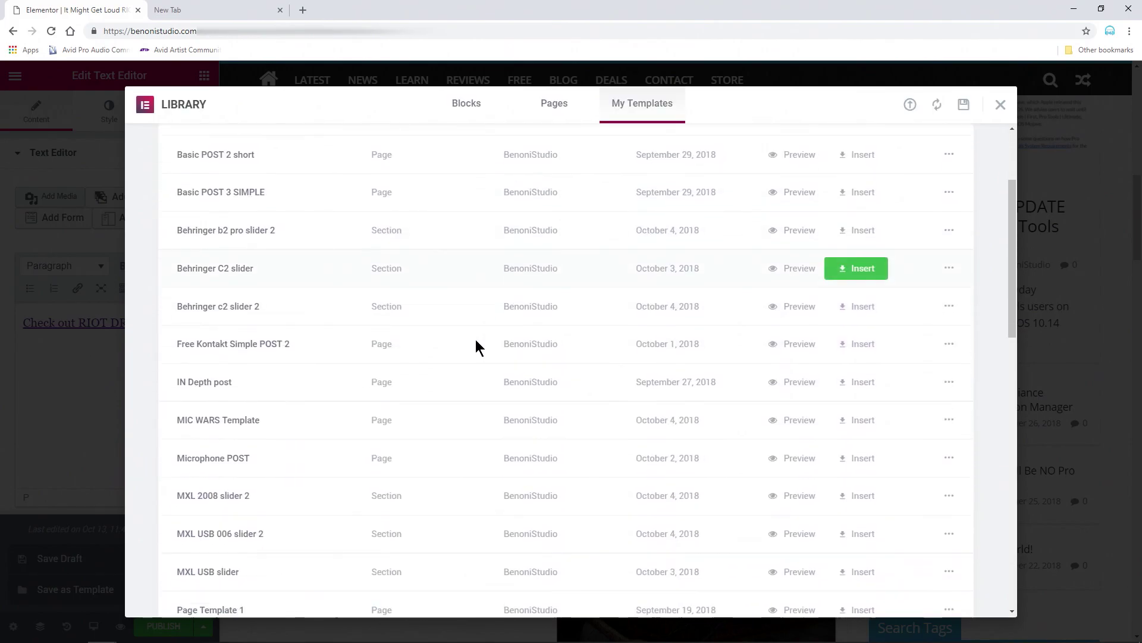
{"action": "scroll", "coordinate": [476, 346], "scroll_direction": "up", "scroll_amount": 3}
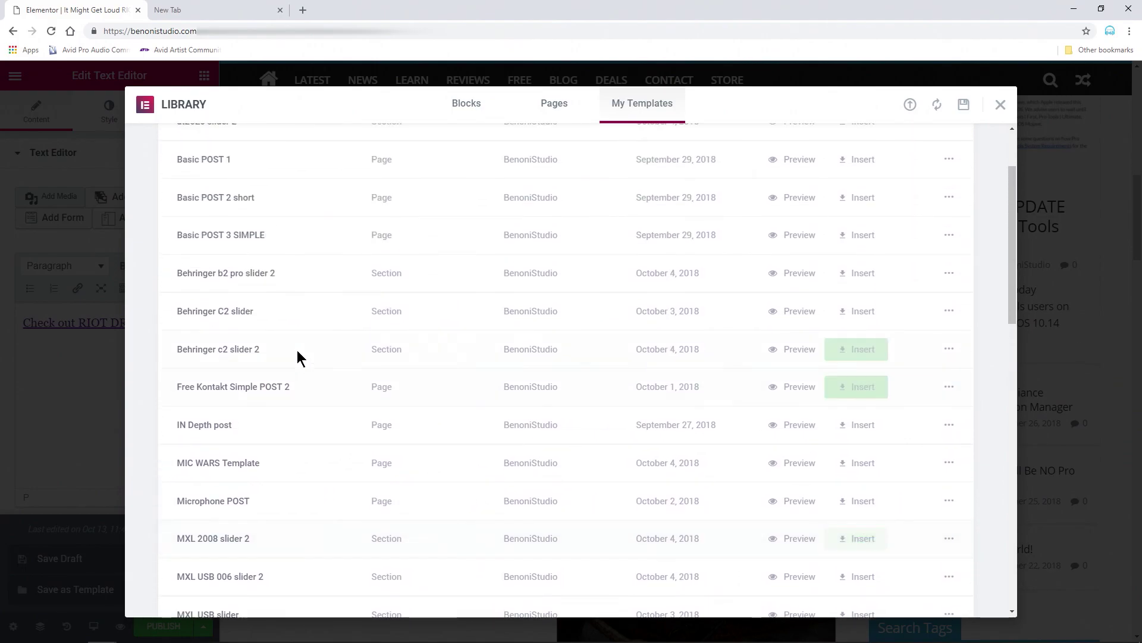
{"action": "scroll", "coordinate": [329, 332], "scroll_direction": "down", "scroll_amount": 5}
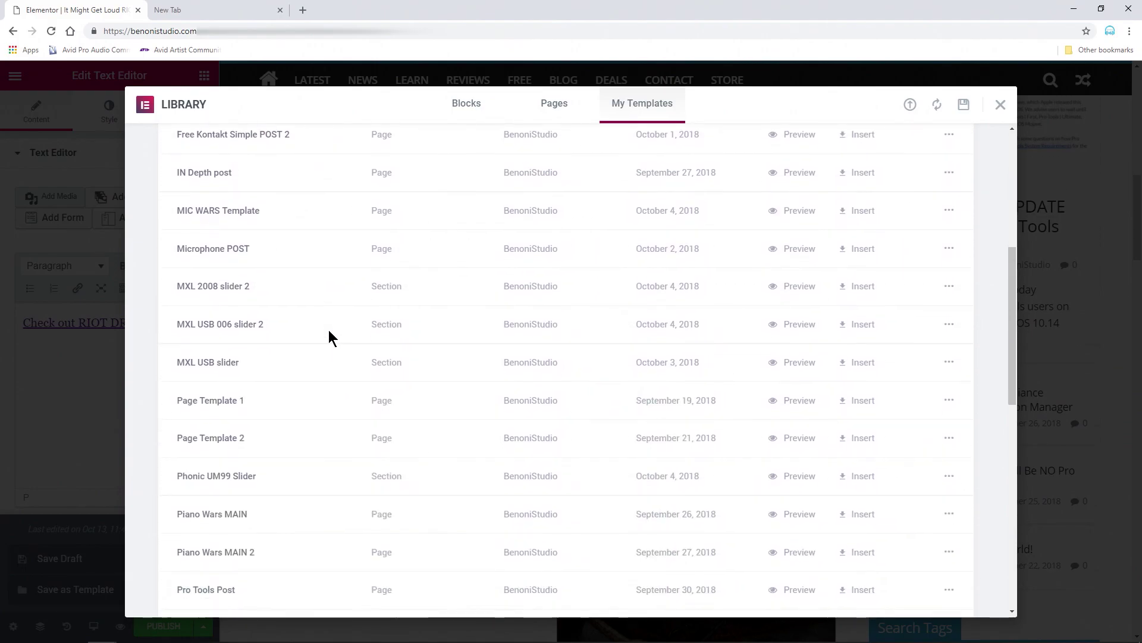
{"action": "scroll", "coordinate": [329, 331], "scroll_direction": "down", "scroll_amount": 7}
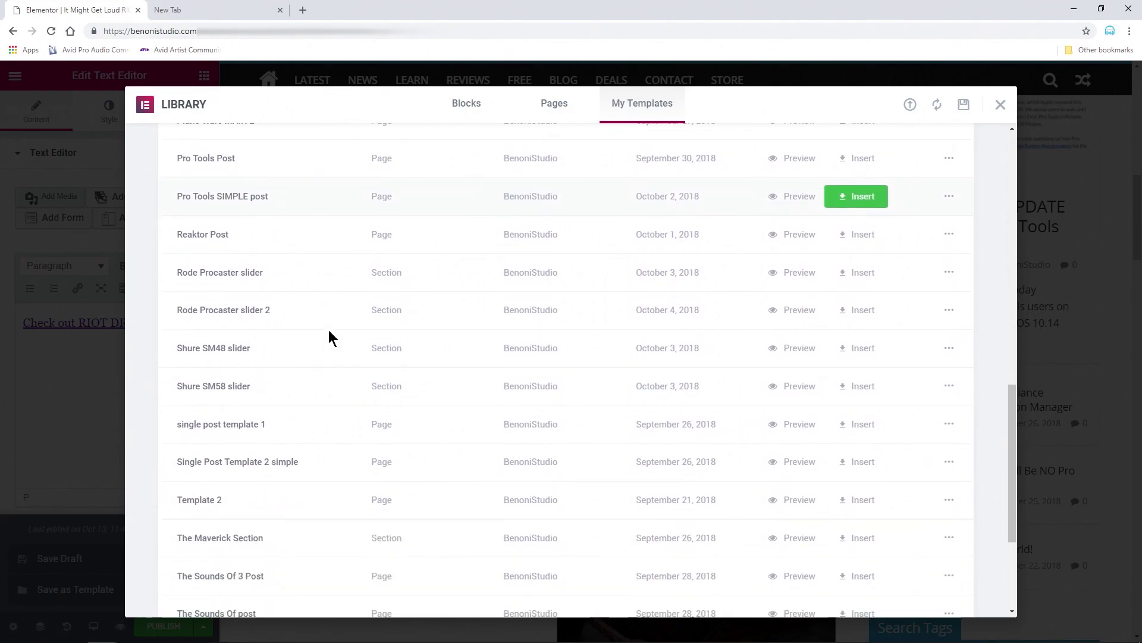
{"action": "scroll", "coordinate": [329, 338], "scroll_direction": "up", "scroll_amount": 1}
{"action": "scroll", "coordinate": [329, 338], "scroll_direction": "down", "scroll_amount": 4}
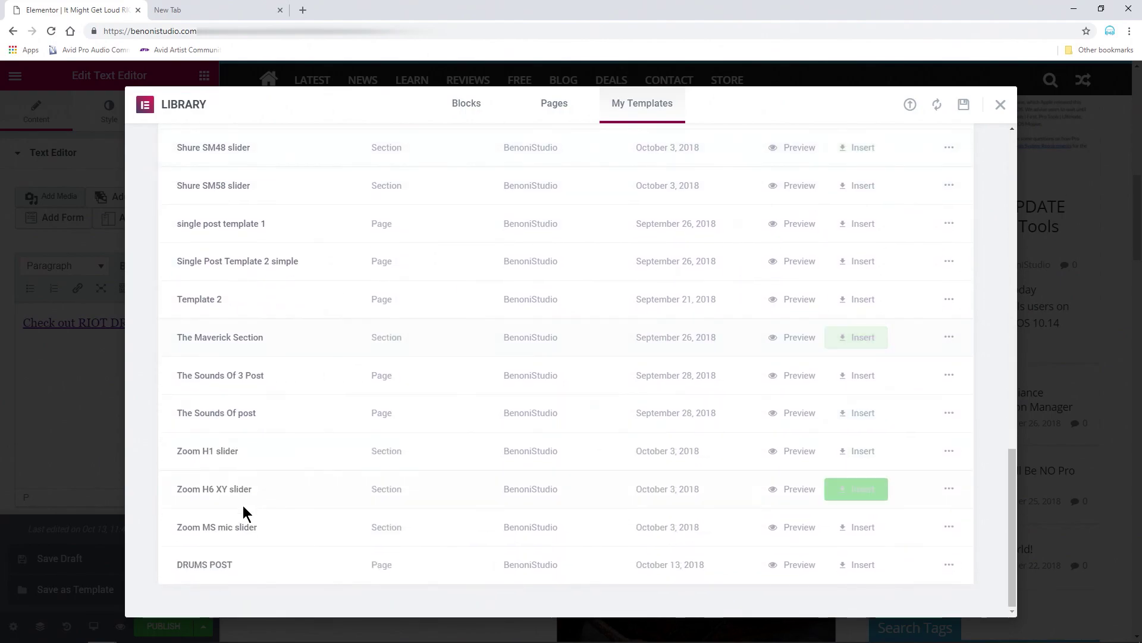
{"action": "scroll", "coordinate": [653, 413], "scroll_direction": "up", "scroll_amount": 12}
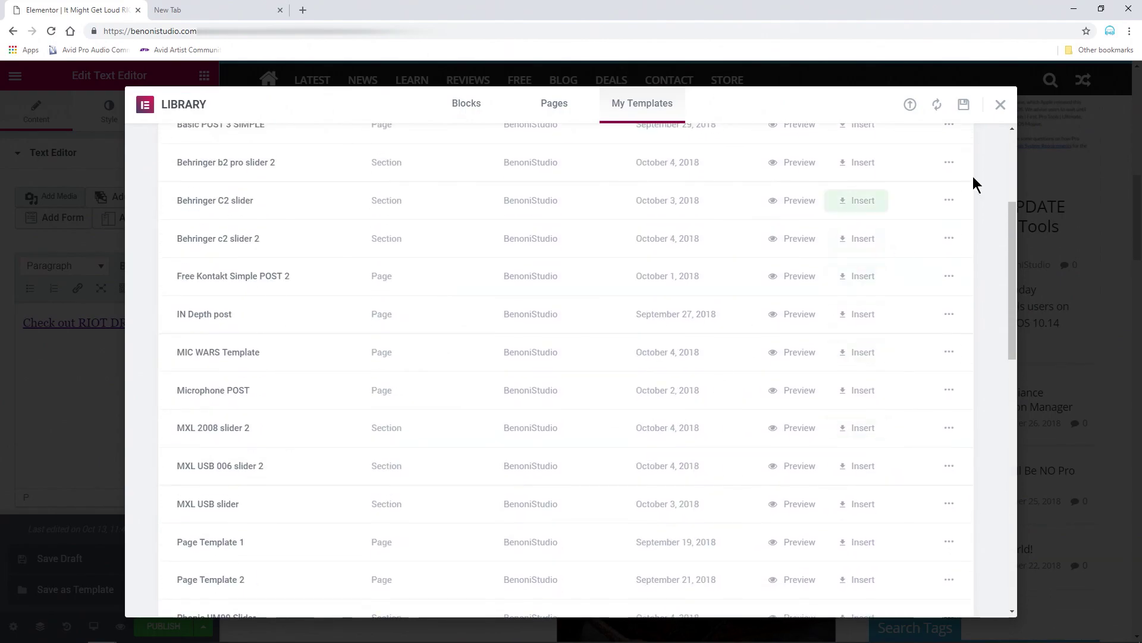
{"action": "left_click", "coordinate": [1000, 106]}
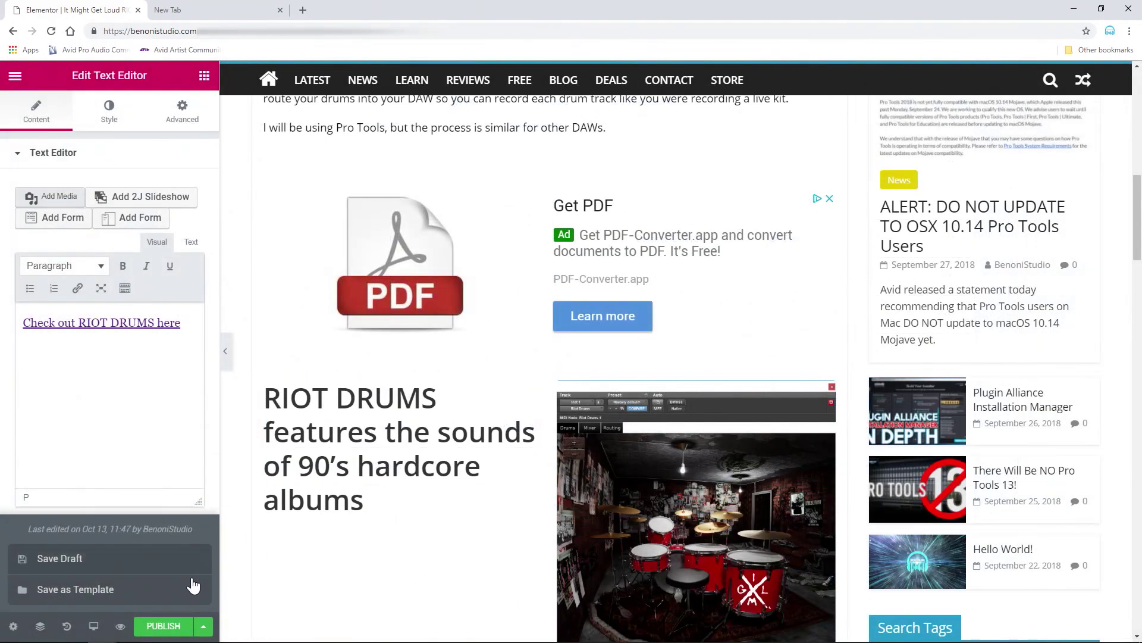
{"action": "left_click", "coordinate": [163, 627]}
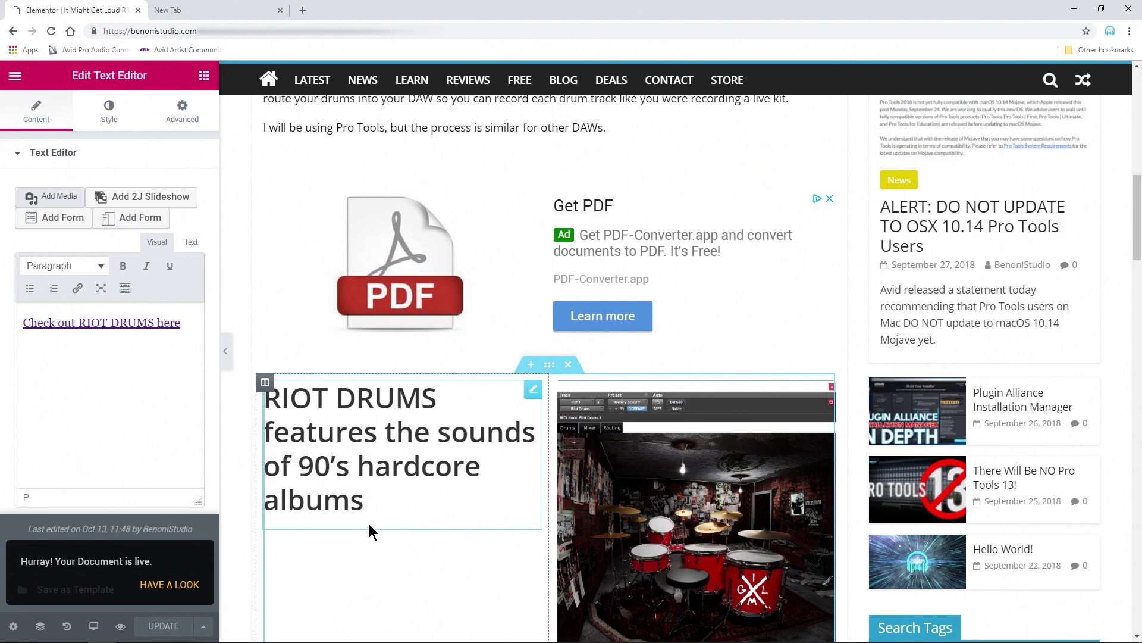
Exit Elementor to the dashboard and schedule the post for October 16, 2018, 11:37 am.
{"action": "scroll", "coordinate": [416, 445], "scroll_direction": "up", "scroll_amount": 12}
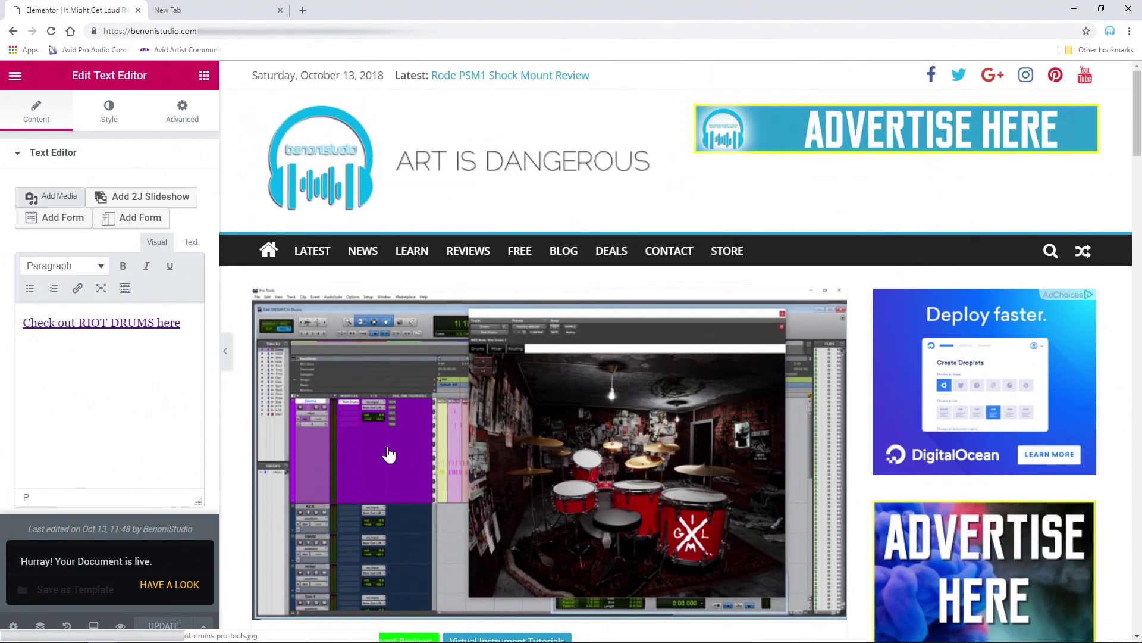
{"action": "left_click", "coordinate": [15, 76]}
{"action": "left_click", "coordinate": [71, 389]}
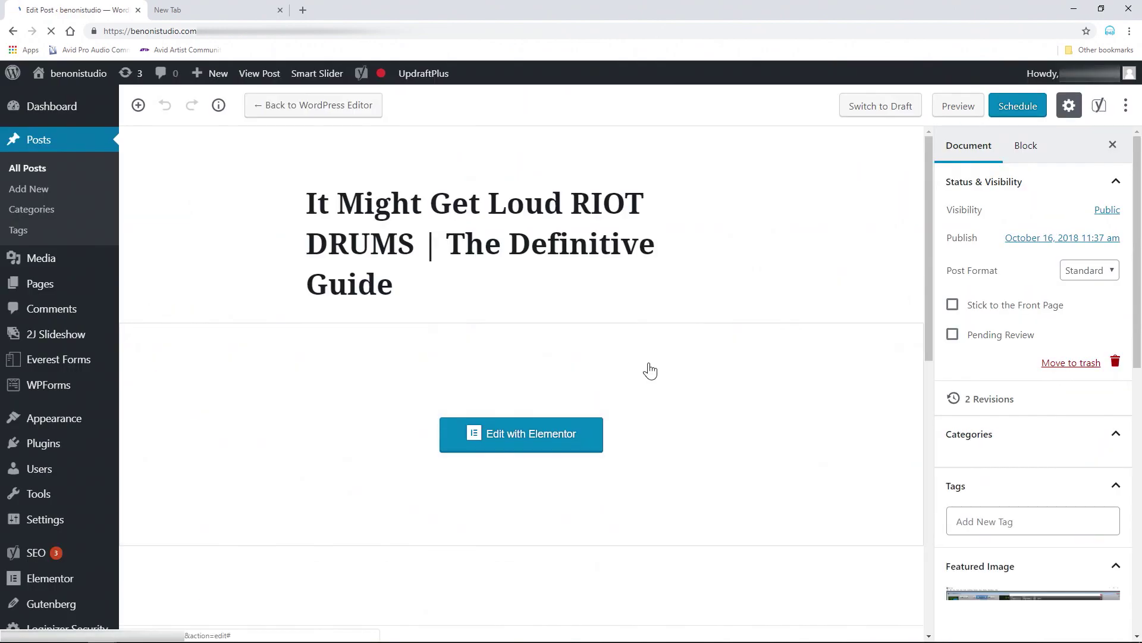
{"action": "left_click", "coordinate": [1012, 107]}
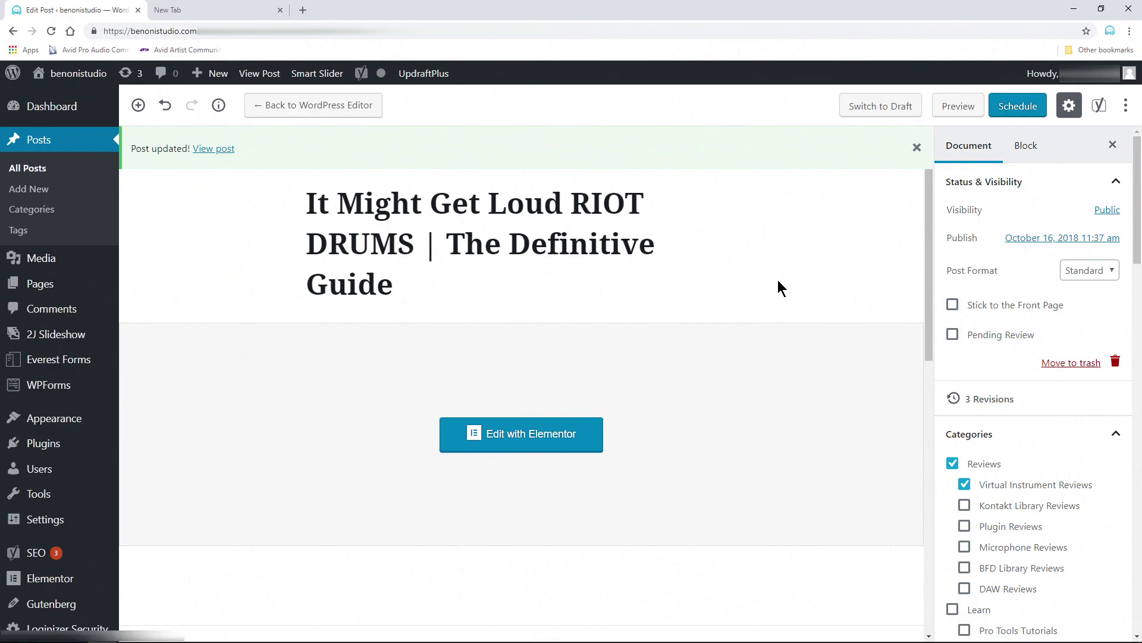
Create a new post titled 'It Might Get Loud KVLT DRUMS | The Definitive Guide'.
{"action": "left_click", "coordinate": [206, 77]}
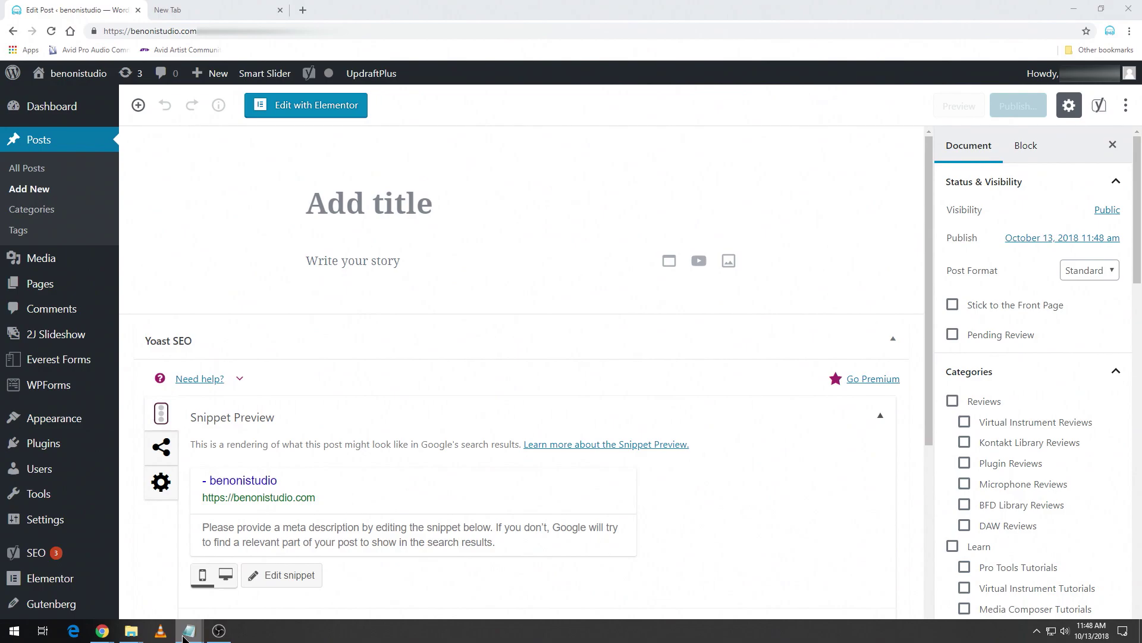
{"action": "mouse_move", "coordinate": [188, 629]}
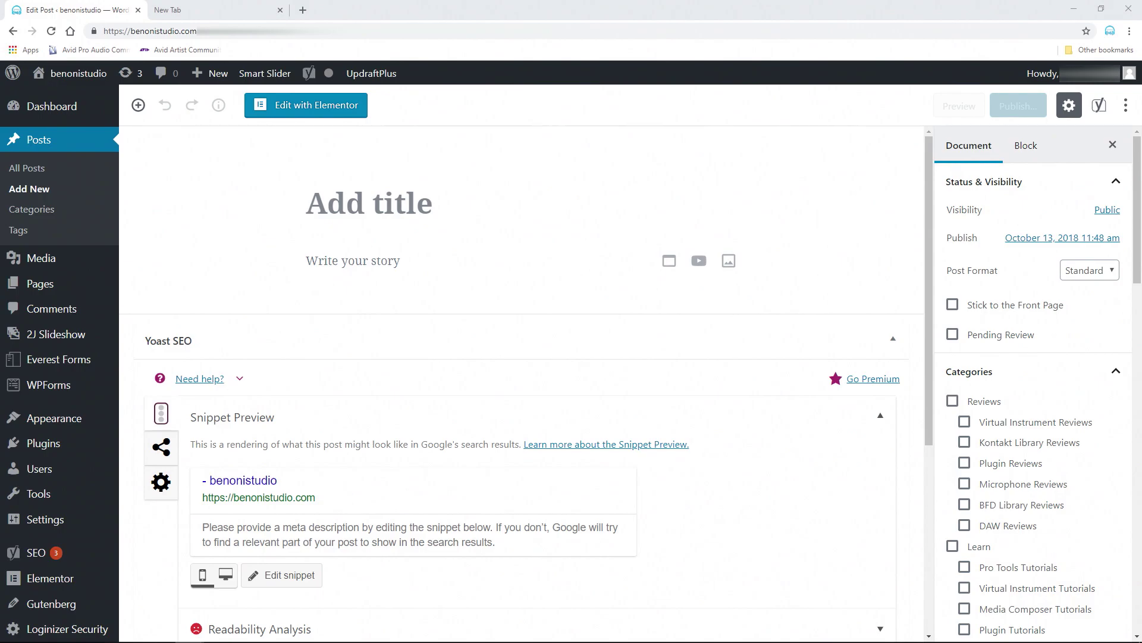
{"action": "left_click", "coordinate": [378, 225]}
{"action": "type", "text": "It Might Get Loud KVLT DRUMS | The Definitive Guide"}
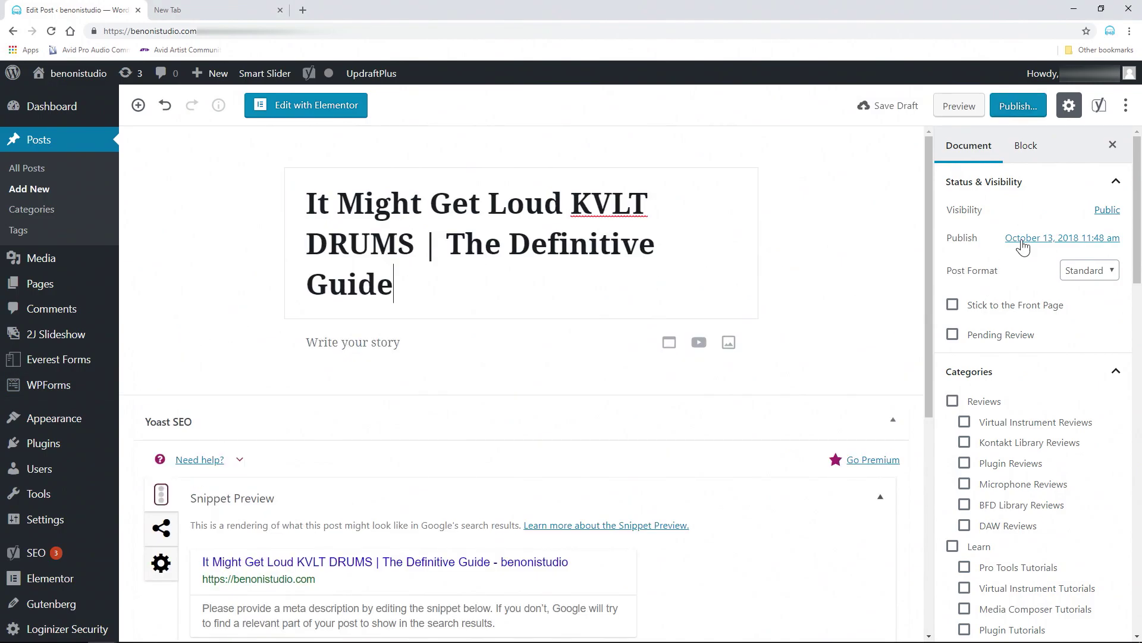
Schedule the post's publish date for October 16, 2018.
{"action": "left_click", "coordinate": [1023, 244]}
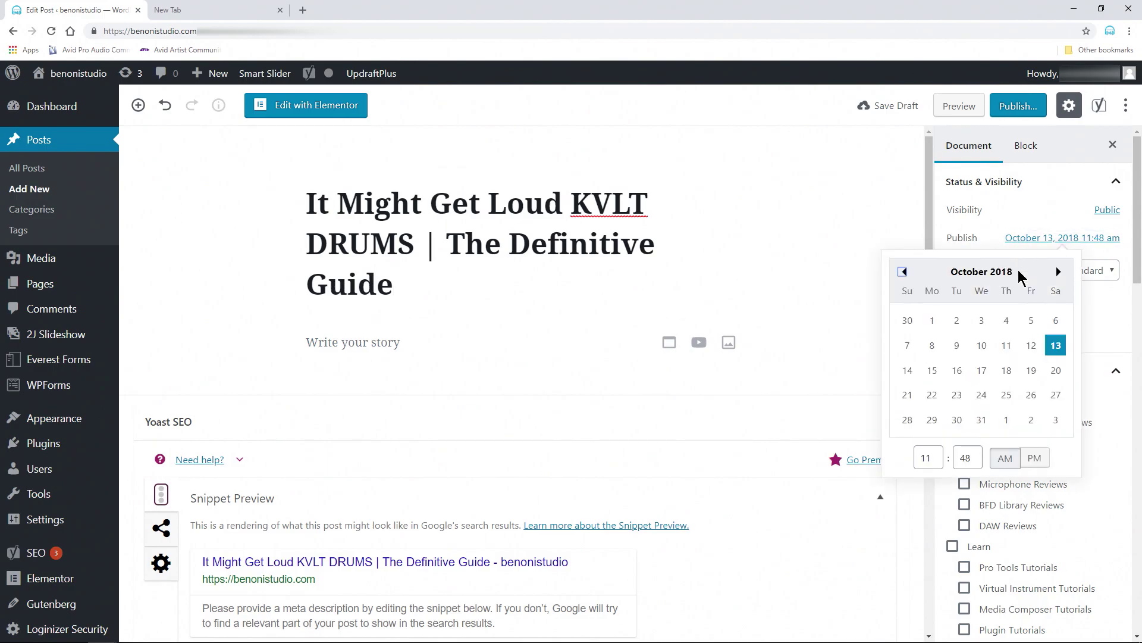
{"action": "left_click", "coordinate": [958, 375]}
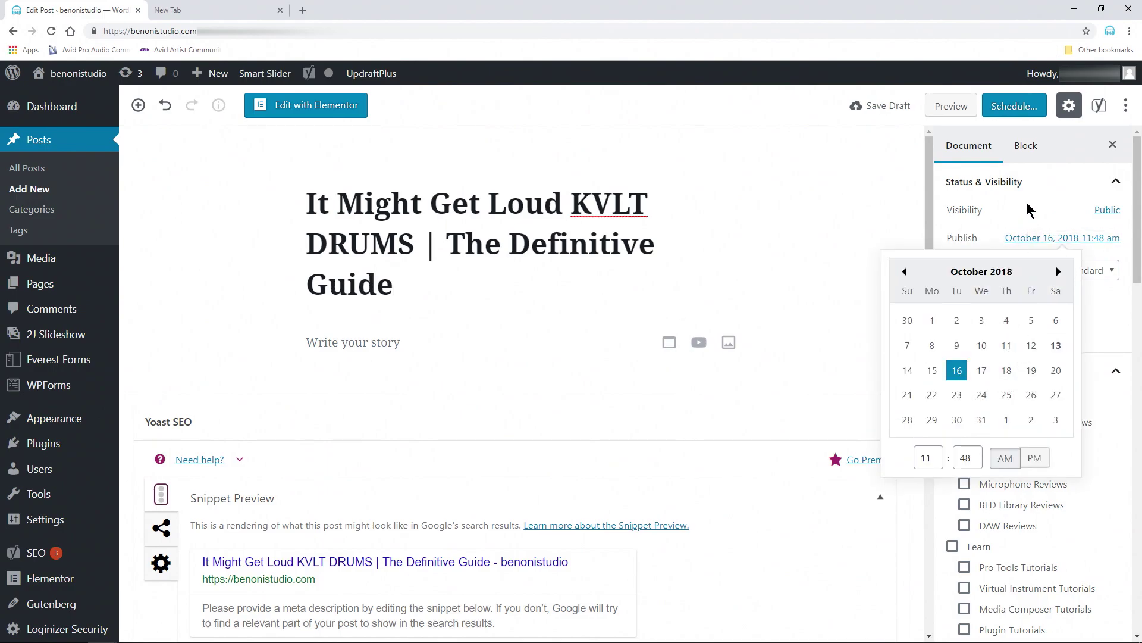
{"action": "left_click", "coordinate": [1028, 209]}
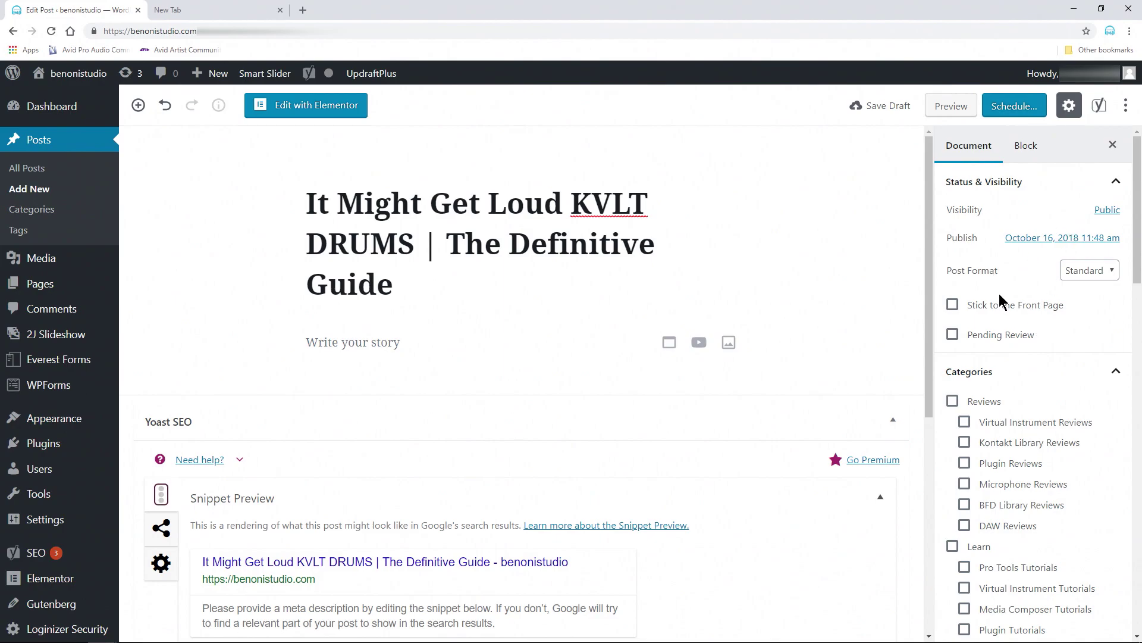
File the post under the Reviews category and add the tag 'drums'.
{"action": "scroll", "coordinate": [999, 293], "scroll_direction": "down", "scroll_amount": 3}
{"action": "left_click", "coordinate": [951, 235]}
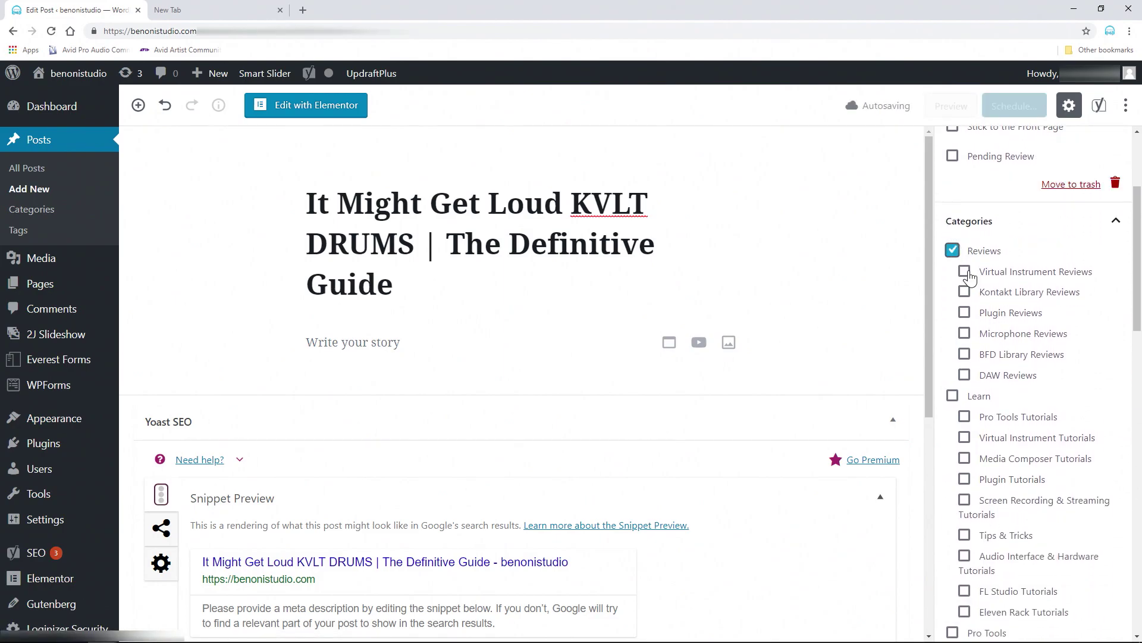
{"action": "scroll", "coordinate": [970, 279], "scroll_direction": "down", "scroll_amount": 5}
{"action": "scroll", "coordinate": [982, 262], "scroll_direction": "up", "scroll_amount": 1}
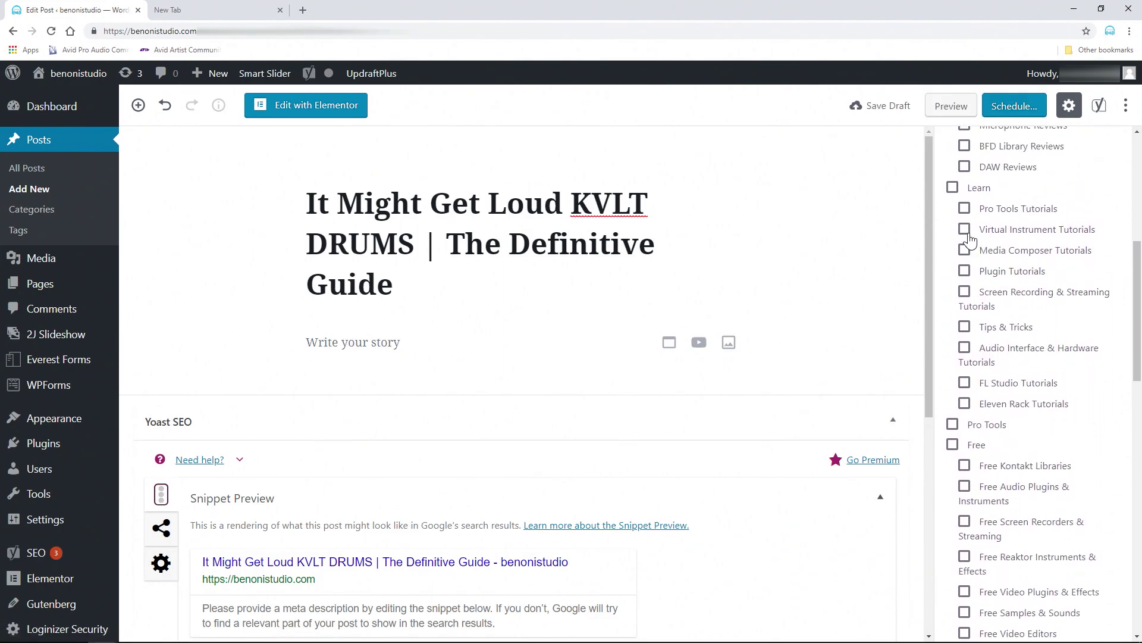
{"action": "scroll", "coordinate": [1000, 315], "scroll_direction": "down", "scroll_amount": 10}
{"action": "left_click", "coordinate": [992, 369]}
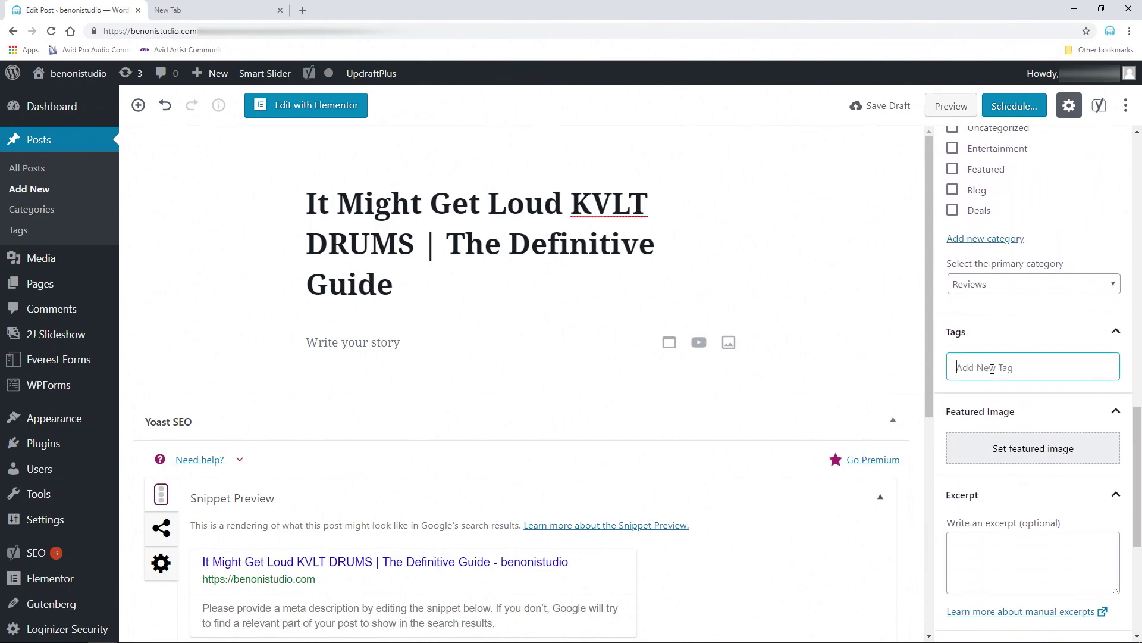
{"action": "type", "text": "dr"}
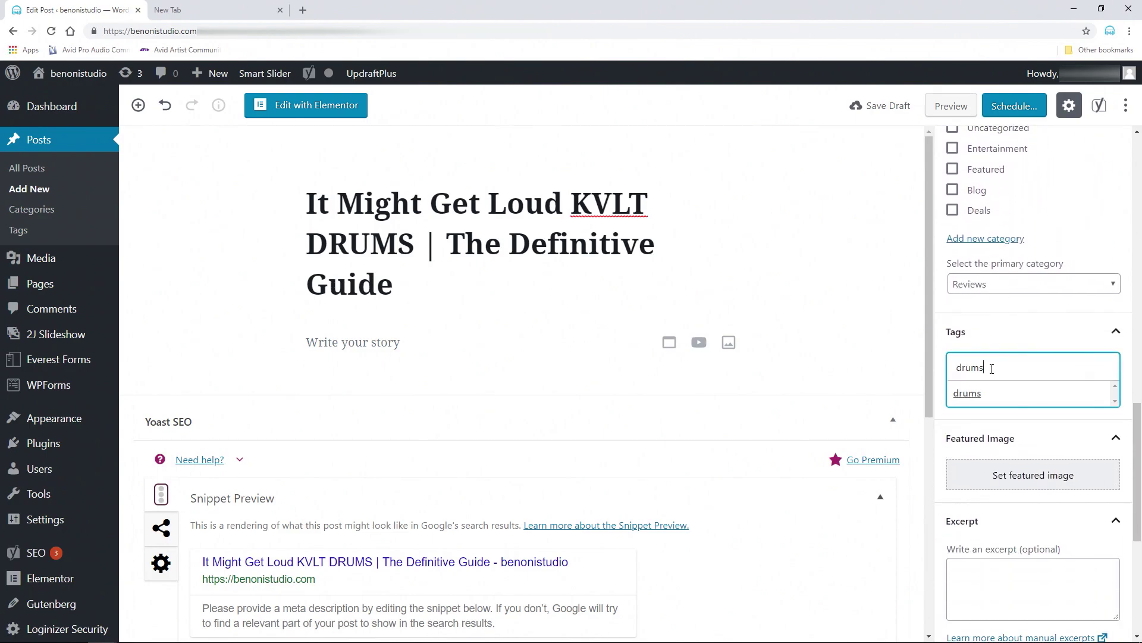
{"action": "type", "text": "ums"}
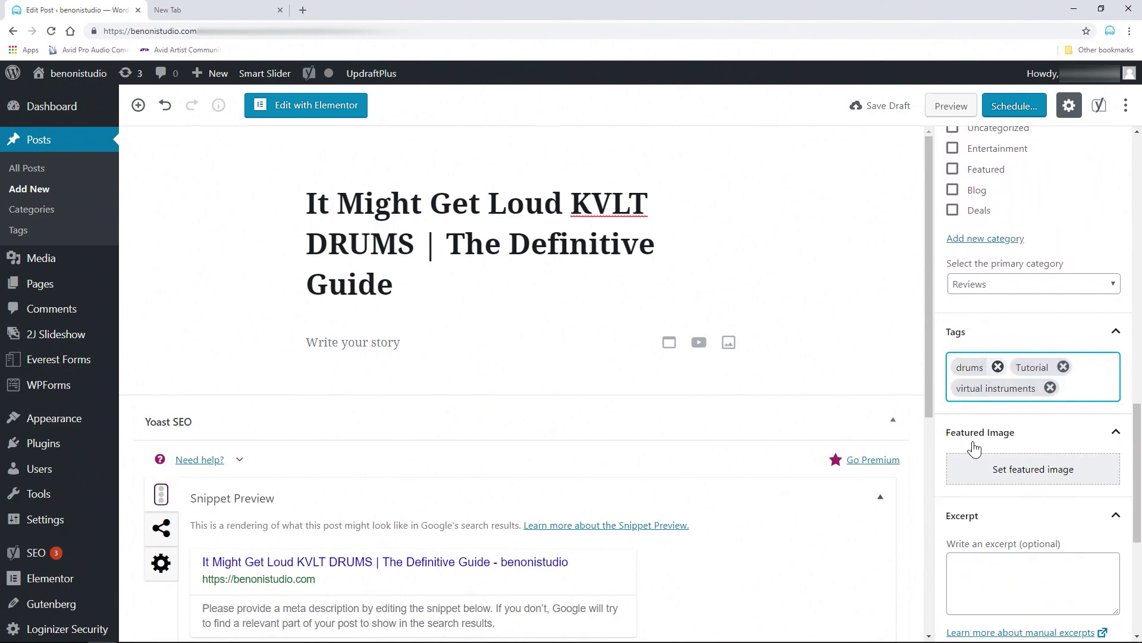
Set kvlt-drums-pro-tools.jpg as the post's featured image.
{"action": "left_click", "coordinate": [987, 467]}
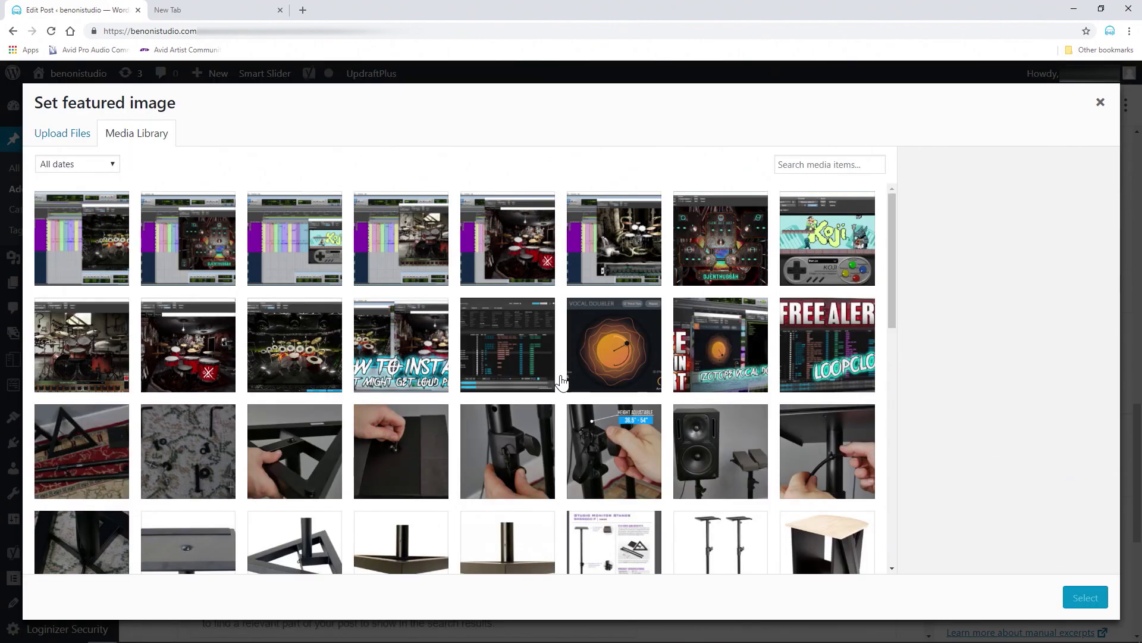
{"action": "left_click", "coordinate": [434, 272]}
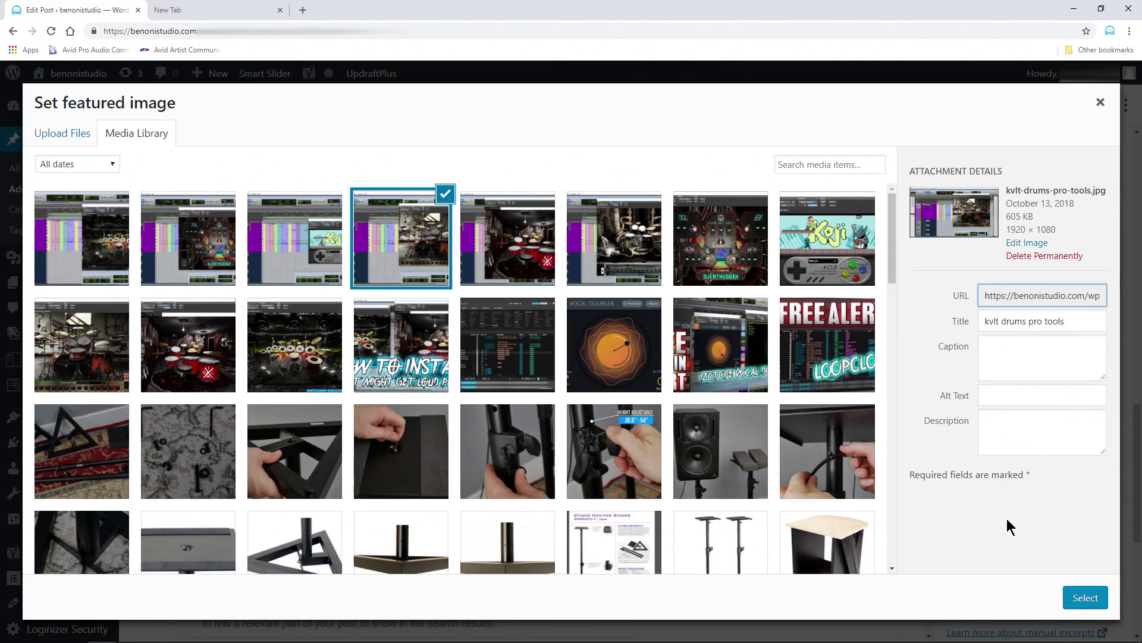
{"action": "left_click", "coordinate": [1087, 600]}
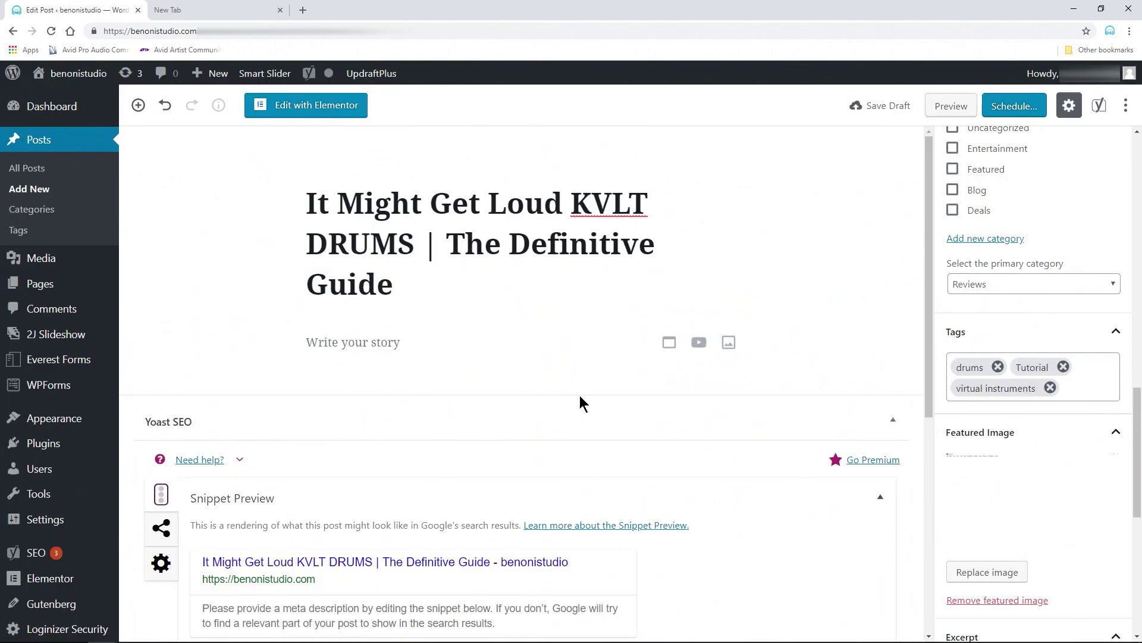
{"action": "scroll", "coordinate": [1059, 416], "scroll_direction": "down", "scroll_amount": 3}
{"action": "scroll", "coordinate": [1029, 439], "scroll_direction": "up", "scroll_amount": 7}
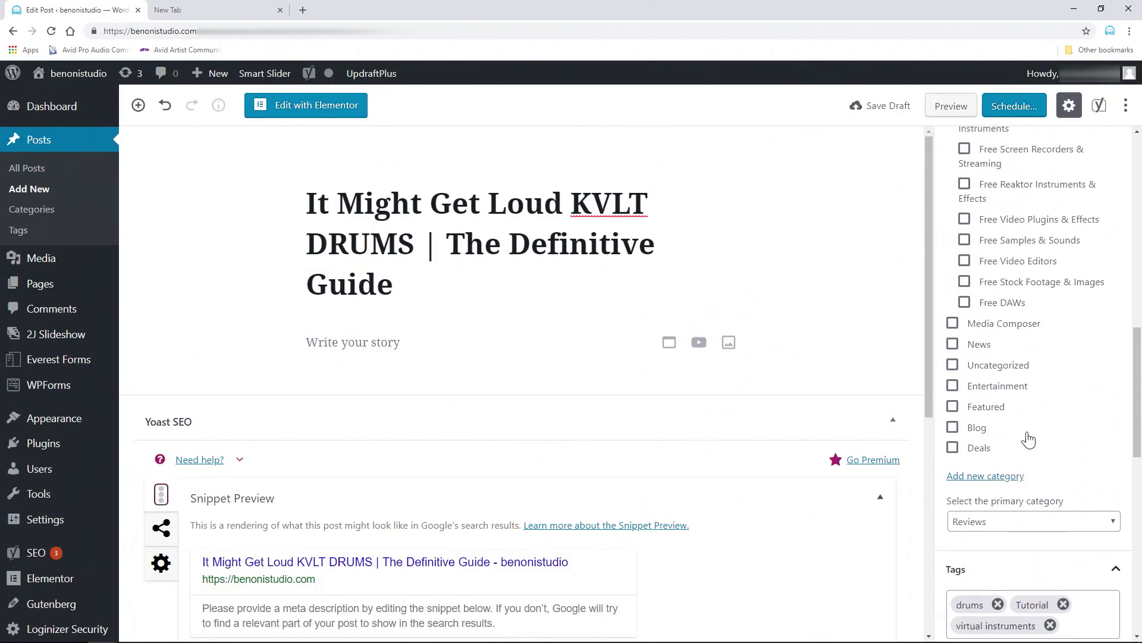
{"action": "scroll", "coordinate": [1029, 440], "scroll_direction": "up", "scroll_amount": 10}
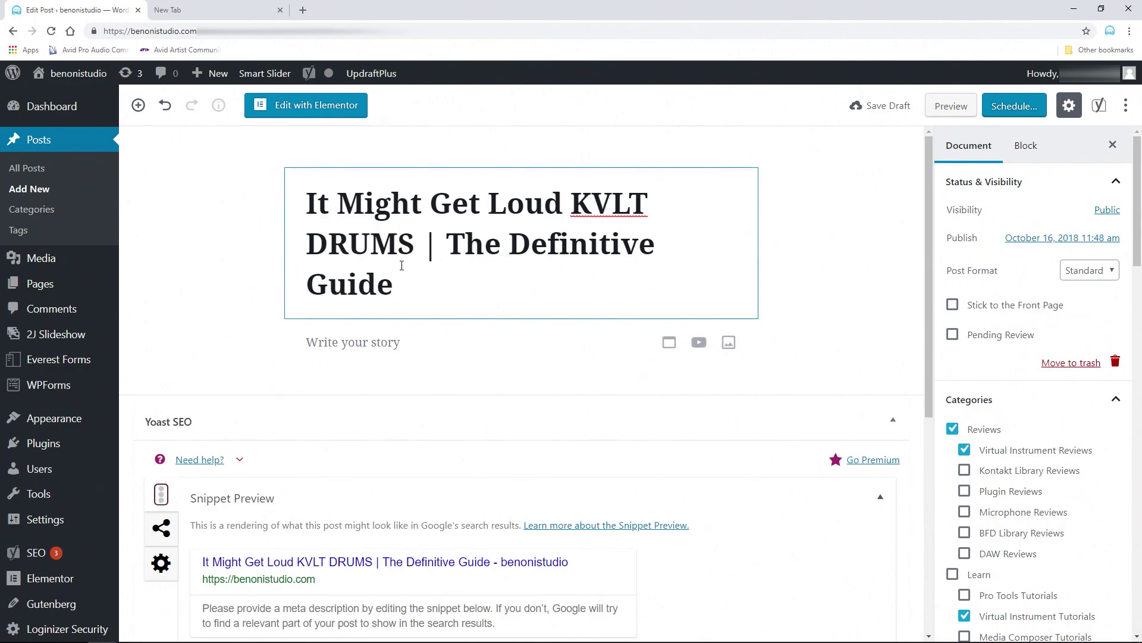
Open the KVLT DRUMS post in the Elementor editor.
{"action": "left_click", "coordinate": [310, 113]}
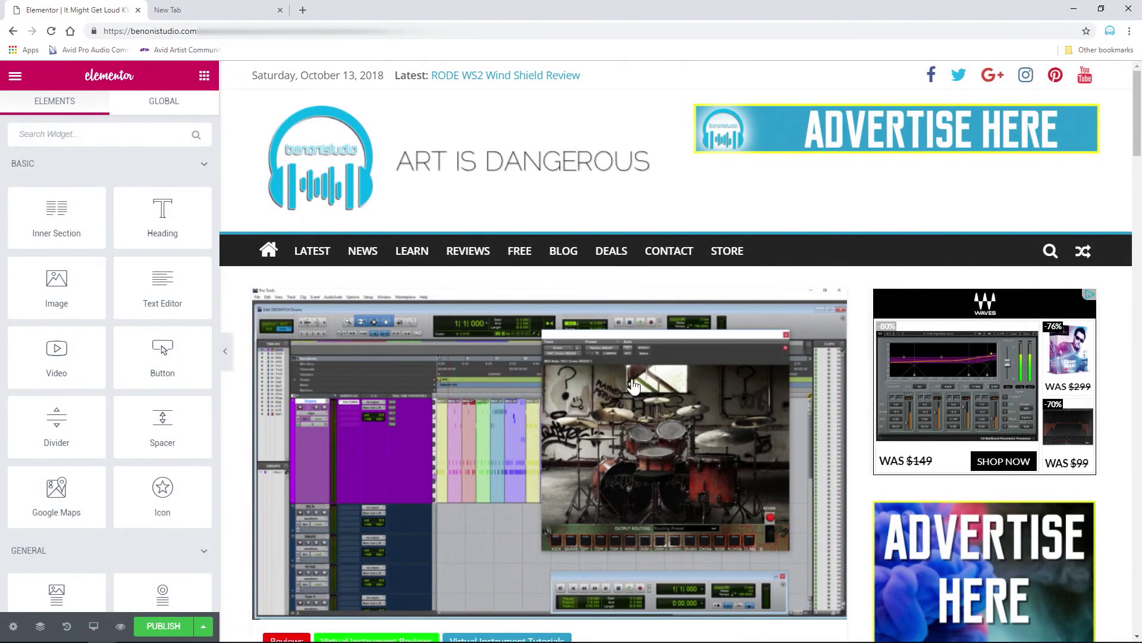
{"action": "scroll", "coordinate": [536, 298], "scroll_direction": "down", "scroll_amount": 5}
{"action": "scroll", "coordinate": [571, 333], "scroll_direction": "down", "scroll_amount": 1}
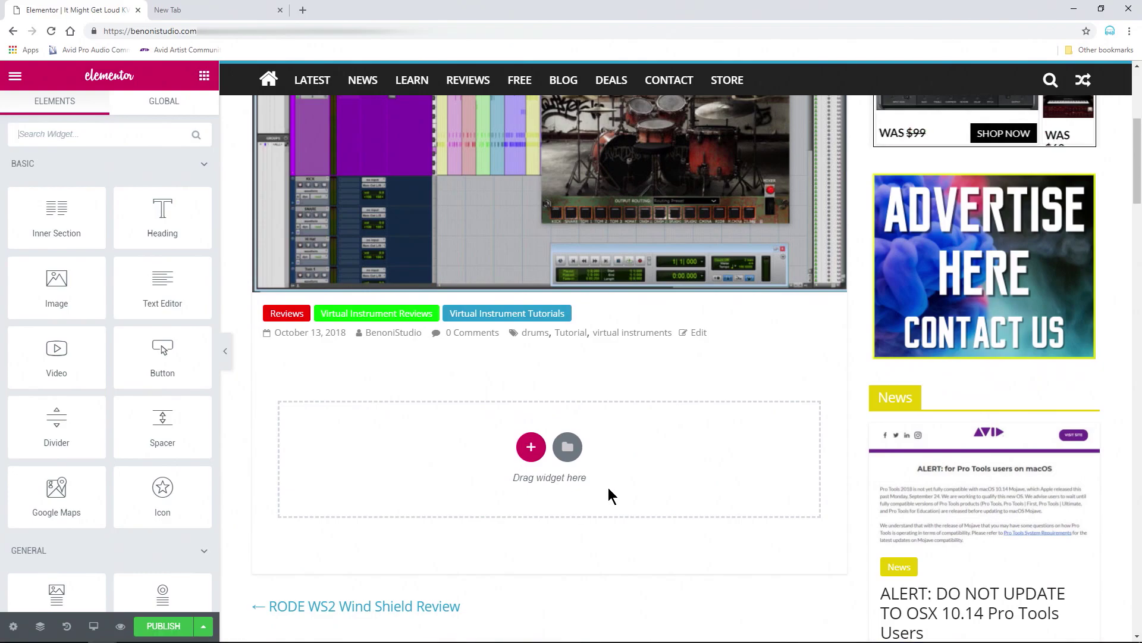
Insert the saved DRUMS POST template from My Templates.
{"action": "left_click", "coordinate": [568, 447]}
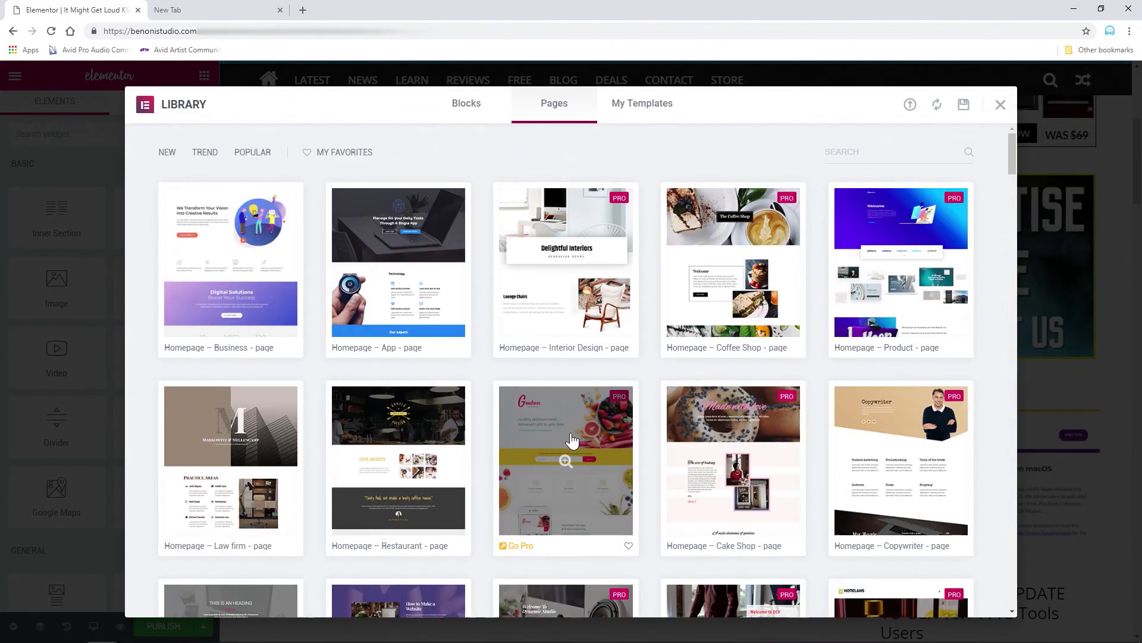
{"action": "left_click", "coordinate": [642, 106]}
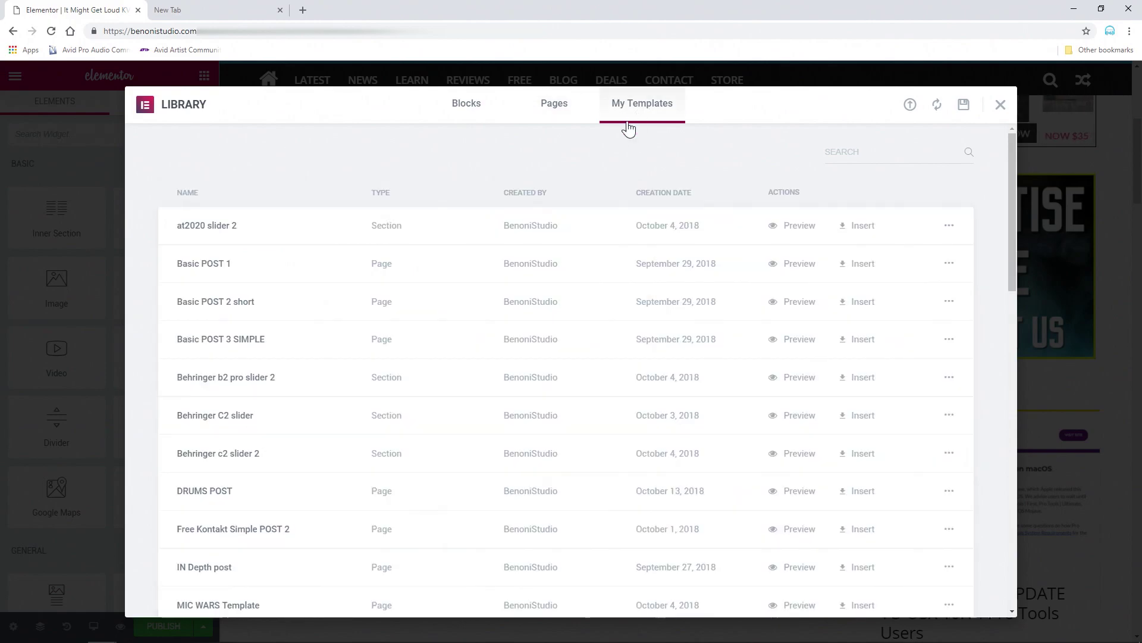
{"action": "scroll", "coordinate": [250, 297], "scroll_direction": "down", "scroll_amount": 1}
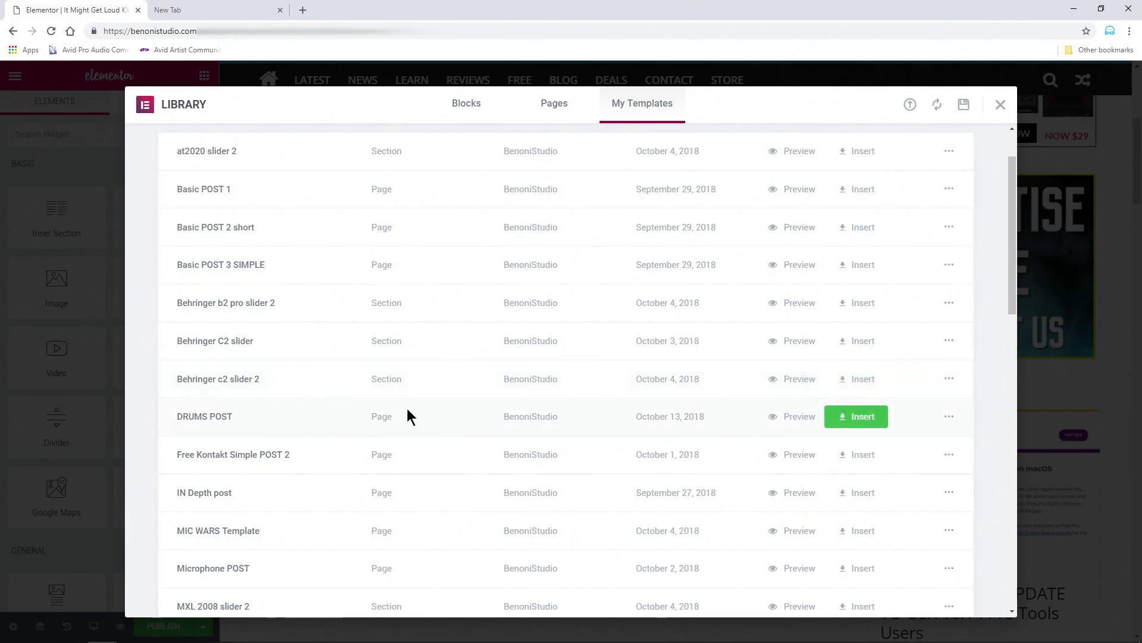
{"action": "left_click", "coordinate": [842, 417]}
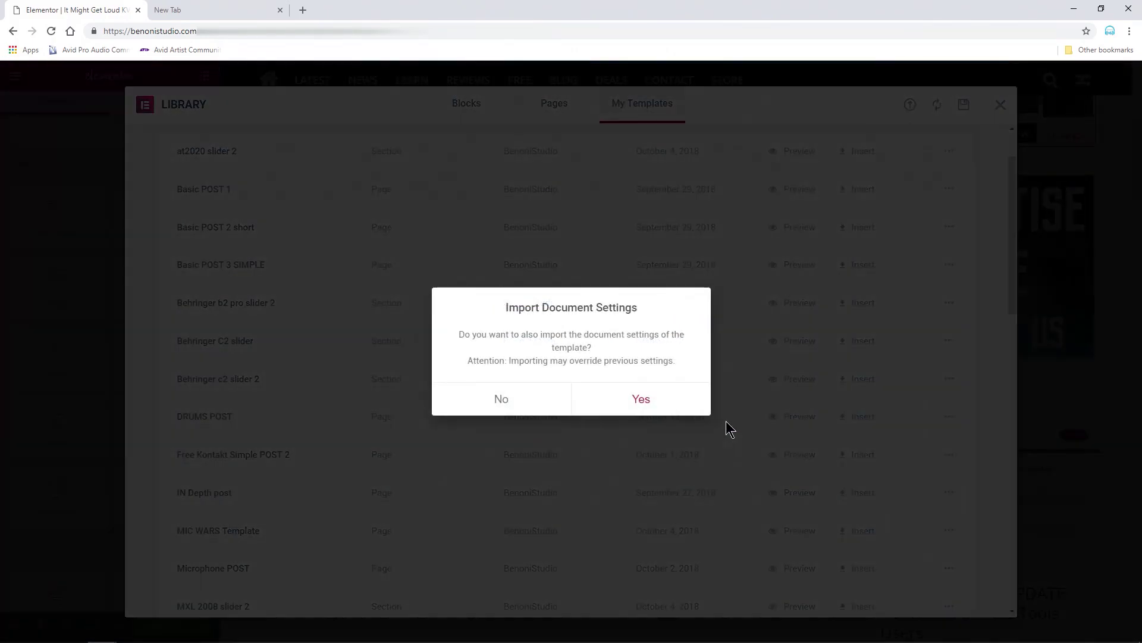
{"action": "left_click", "coordinate": [673, 410]}
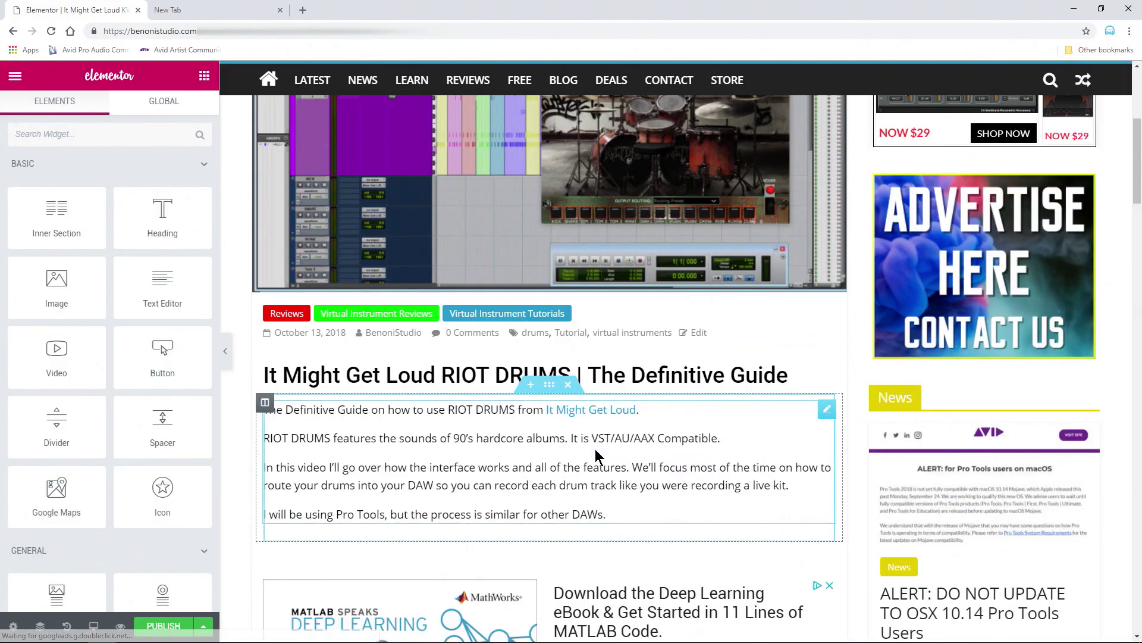
{"action": "scroll", "coordinate": [512, 454], "scroll_direction": "down", "scroll_amount": 8}
{"action": "scroll", "coordinate": [482, 452], "scroll_direction": "up", "scroll_amount": 7}
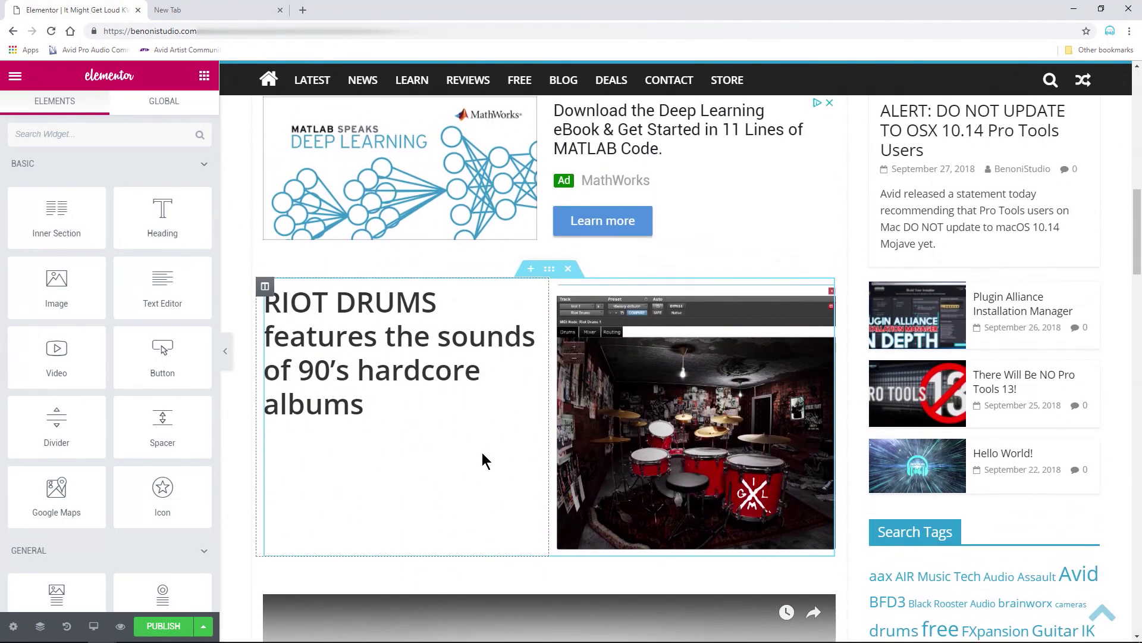
{"action": "scroll", "coordinate": [482, 452], "scroll_direction": "up", "scroll_amount": 4}
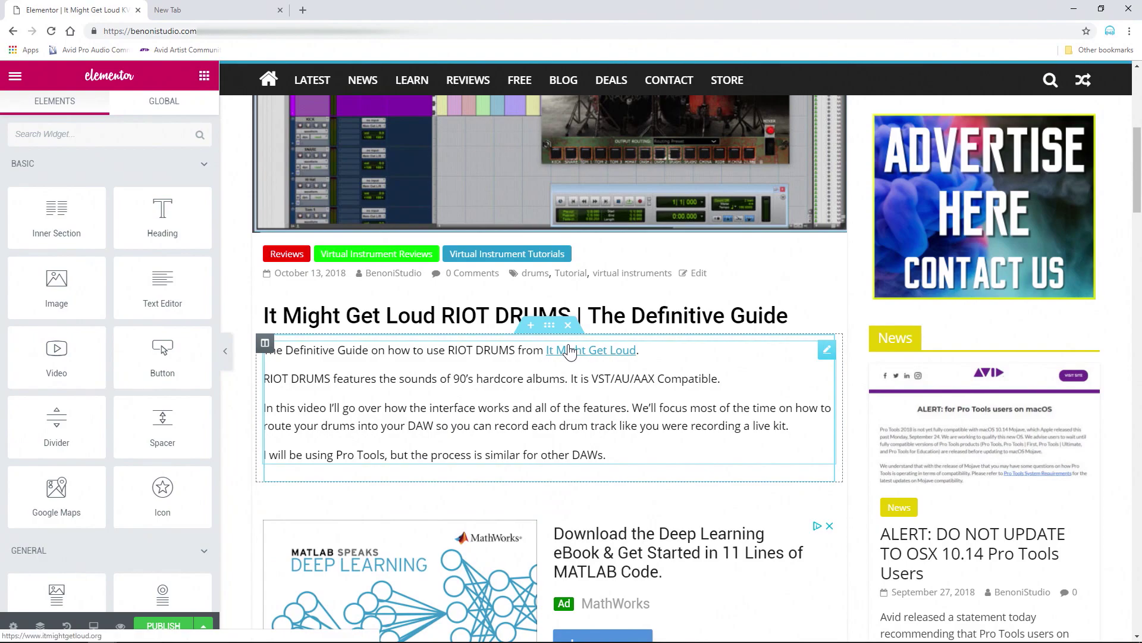
{"action": "scroll", "coordinate": [654, 446], "scroll_direction": "down", "scroll_amount": 8}
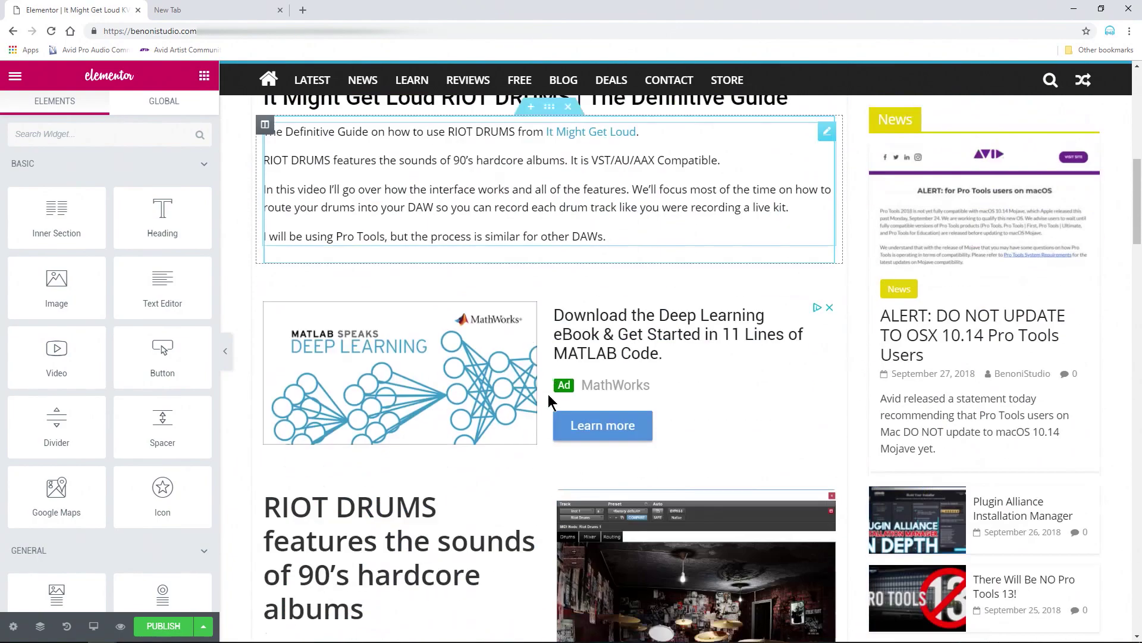
{"action": "right_click", "coordinate": [552, 251]}
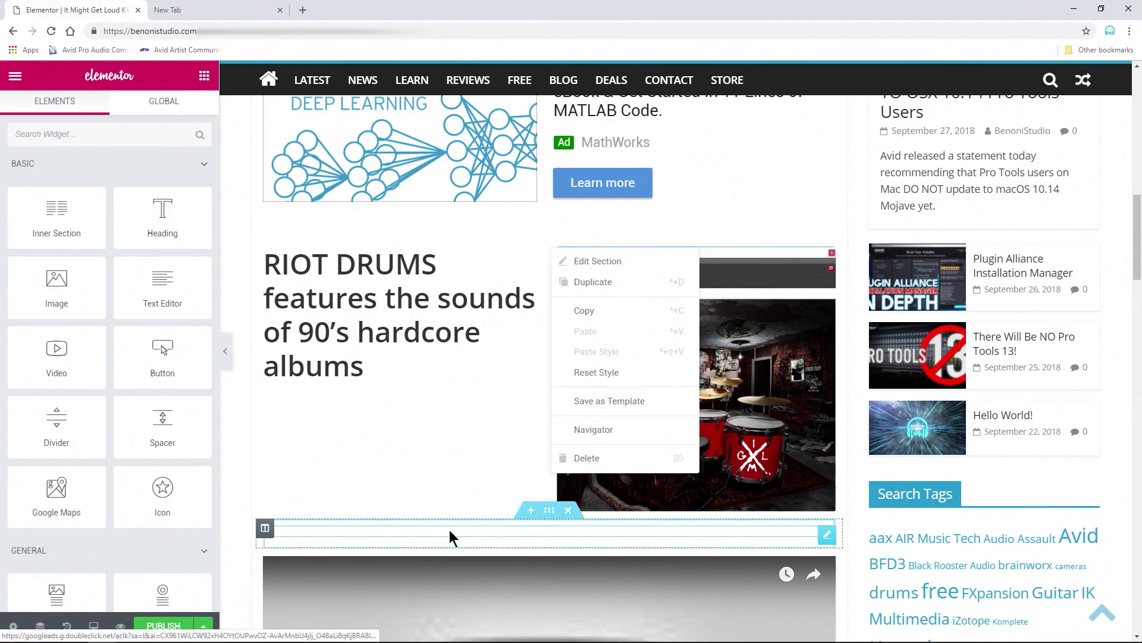
{"action": "scroll", "coordinate": [506, 535], "scroll_direction": "down", "scroll_amount": 6}
{"action": "scroll", "coordinate": [506, 476], "scroll_direction": "up", "scroll_amount": 4}
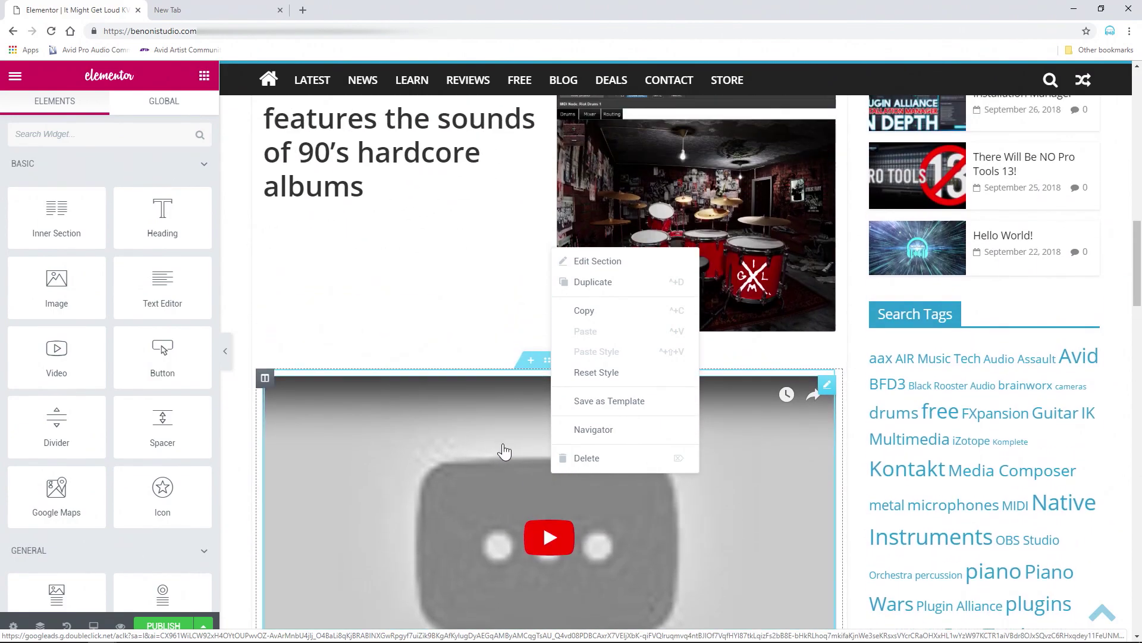
{"action": "left_click", "coordinate": [530, 421]}
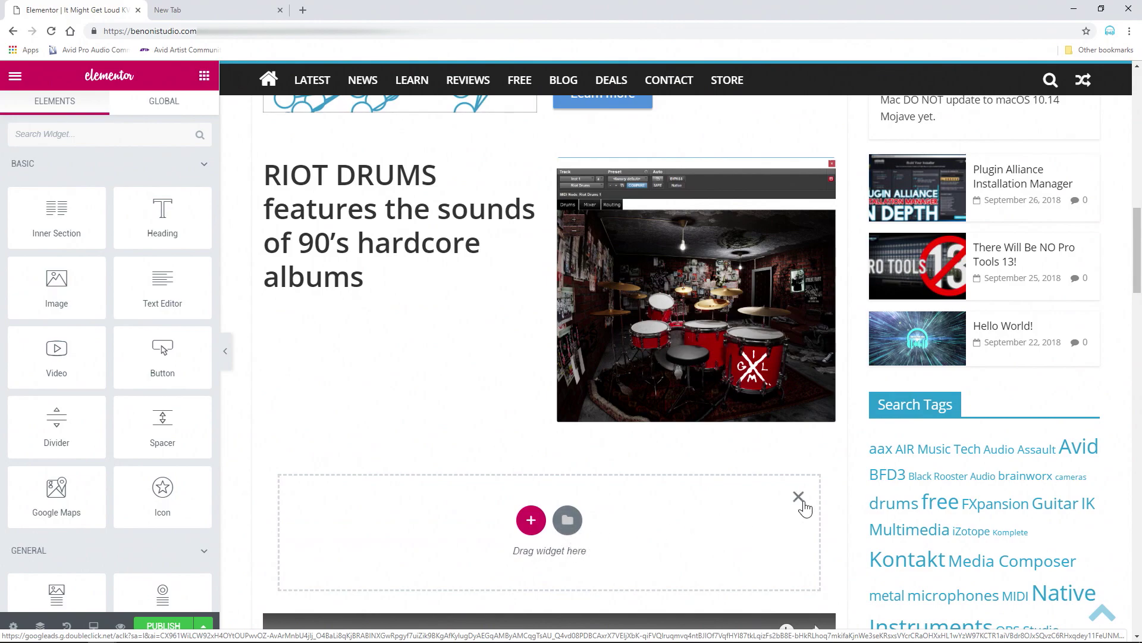
{"action": "left_click", "coordinate": [799, 497]}
{"action": "scroll", "coordinate": [617, 529], "scroll_direction": "up", "scroll_amount": 15}
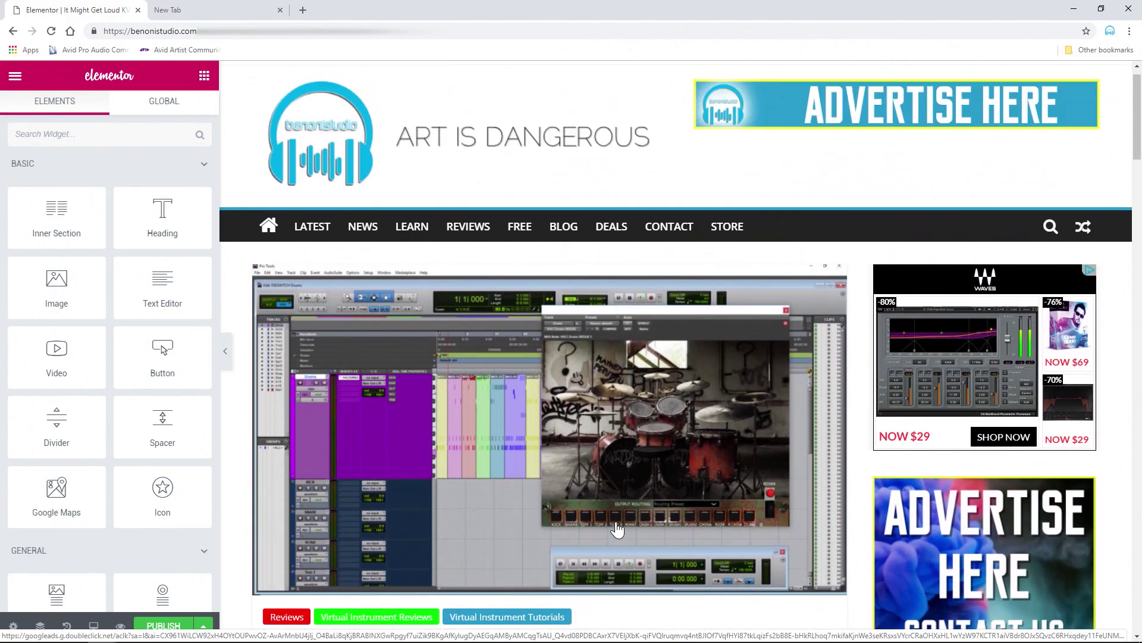
{"action": "scroll", "coordinate": [617, 530], "scroll_direction": "down", "scroll_amount": 4}
Replace the post heading with the pasted KVLT DRUMS title.
{"action": "left_click", "coordinate": [703, 393]}
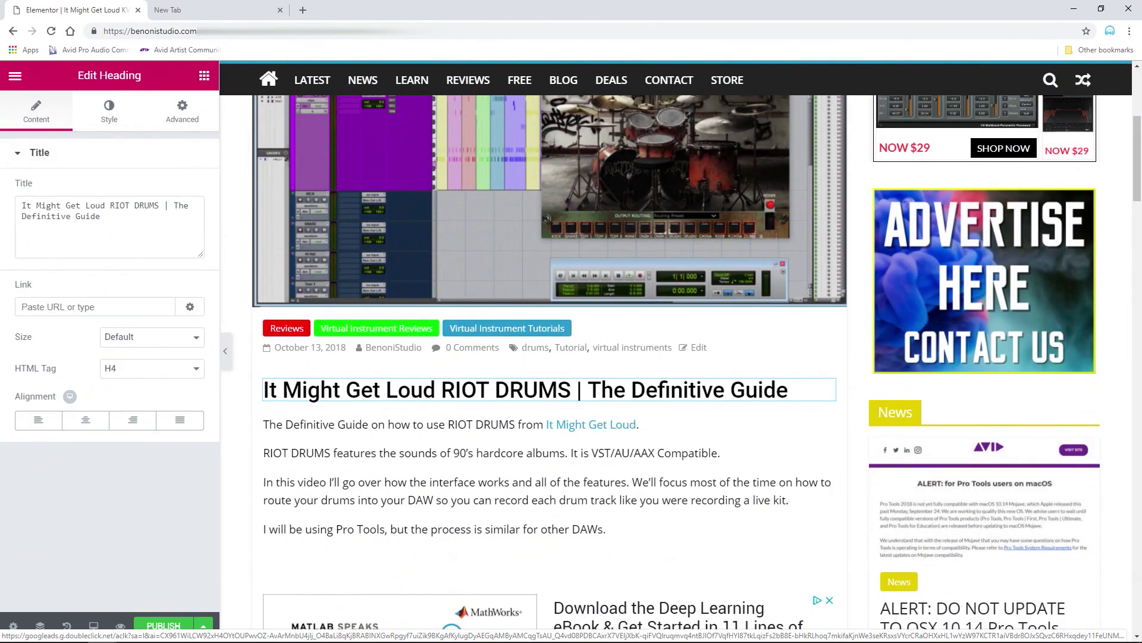
{"action": "left_click", "coordinate": [108, 247]}
{"action": "key", "text": "ctrl+a"}
{"action": "type", "text": "It Might Get Loud KVLT DRUMS | The Definitive Guide"}
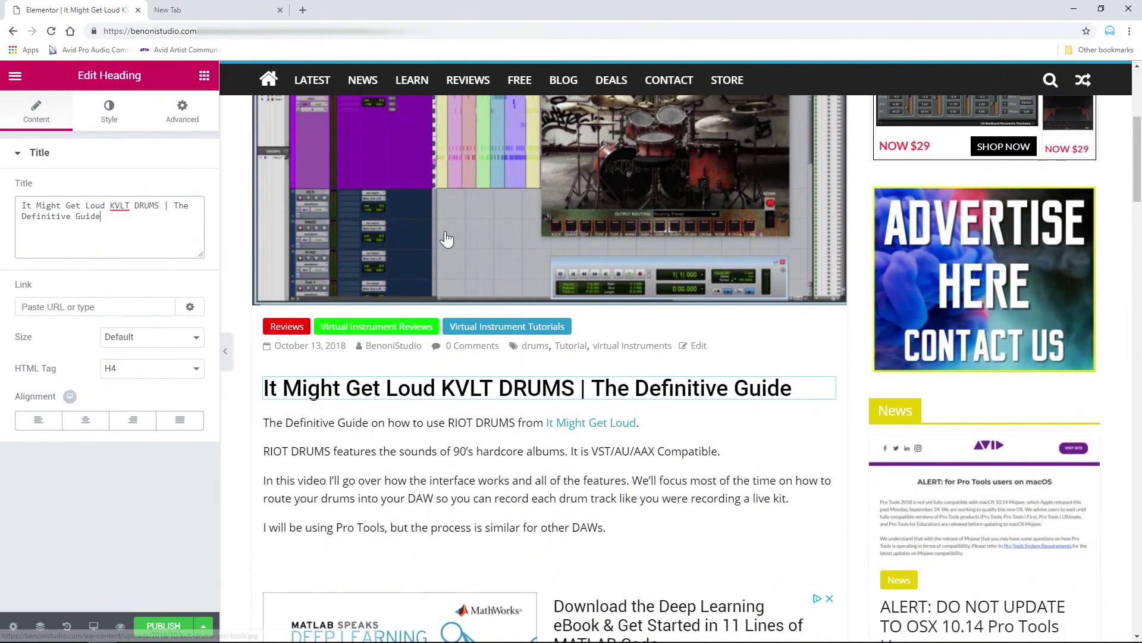
Replace the intro text with the pasted KVLT DRUMS intro paragraphs.
{"action": "scroll", "coordinate": [406, 329], "scroll_direction": "down", "scroll_amount": 1}
{"action": "left_click", "coordinate": [329, 378]}
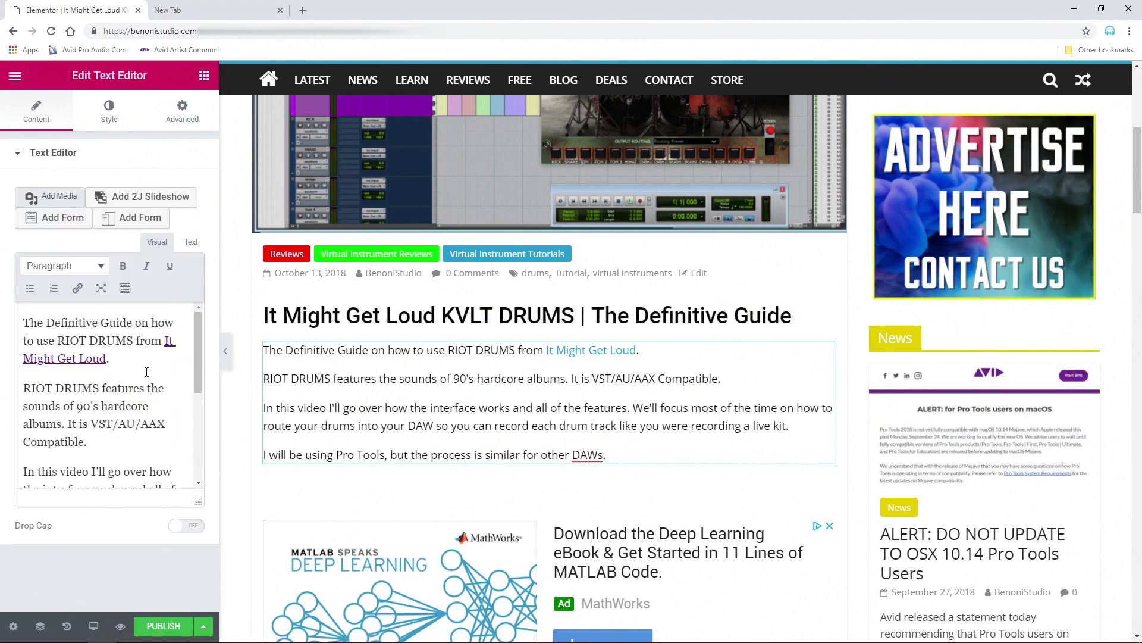
{"action": "left_click", "coordinate": [136, 397]}
{"action": "key", "text": "ctrl+a"}
{"action": "key", "text": "ctrl+v"}
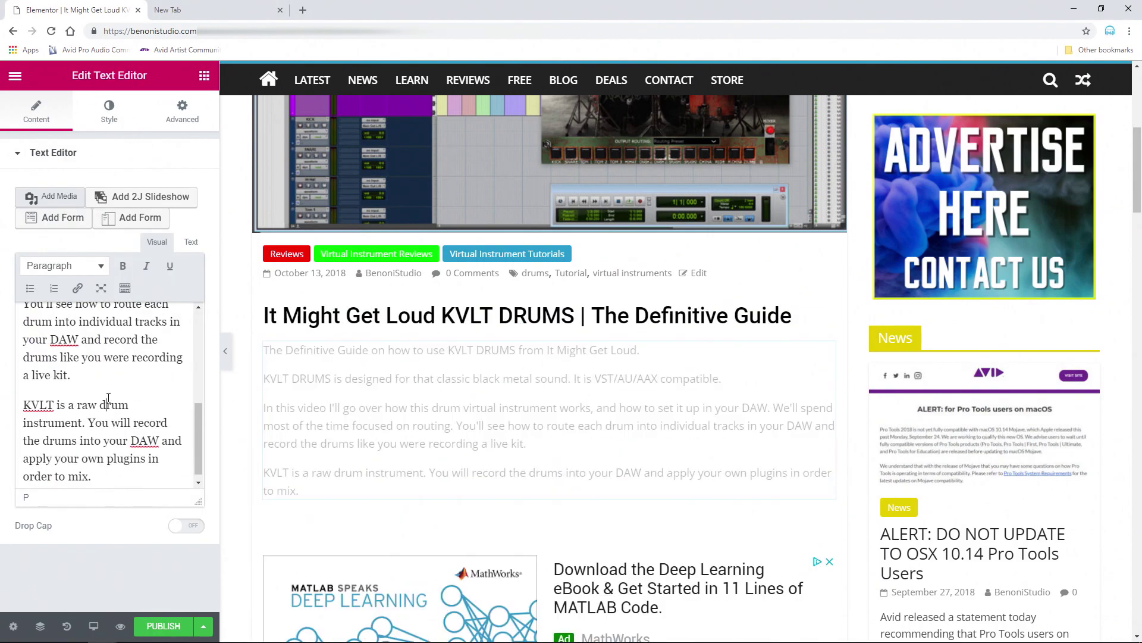
Link 'It Might Get Loud' to itmightgetloud.org, opening in a new tab.
{"action": "scroll", "coordinate": [59, 429], "scroll_direction": "up", "scroll_amount": 5}
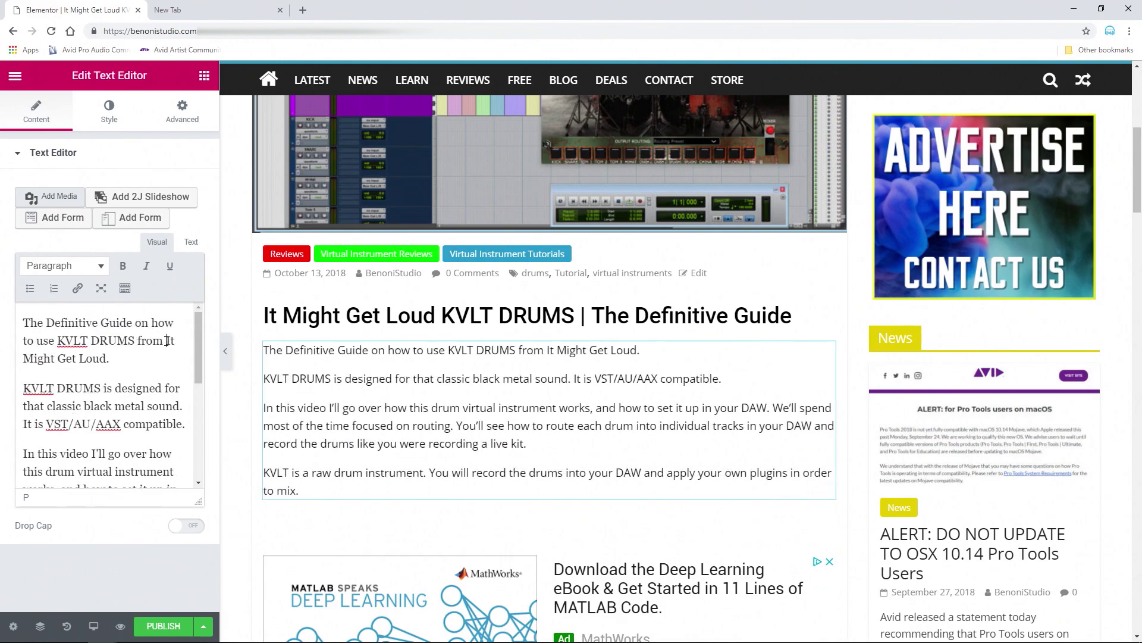
{"action": "left_click_drag", "start_coordinate": [165, 340], "coordinate": [108, 360]}
{"action": "left_click", "coordinate": [78, 288]}
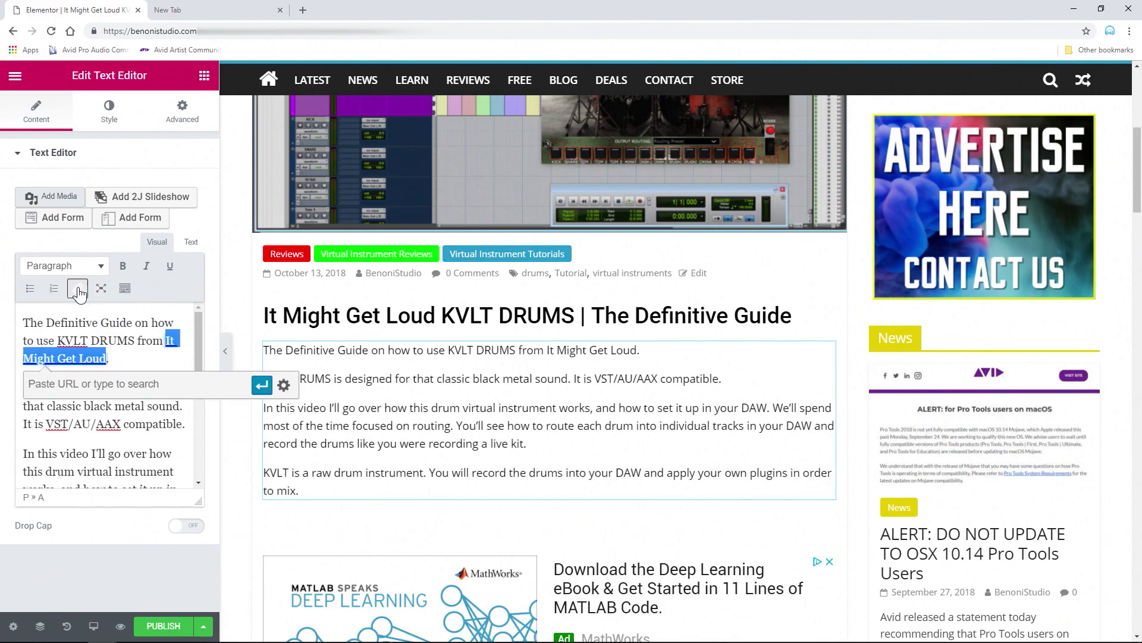
{"action": "type", "text": "https://www.itmightgetloud.org"}
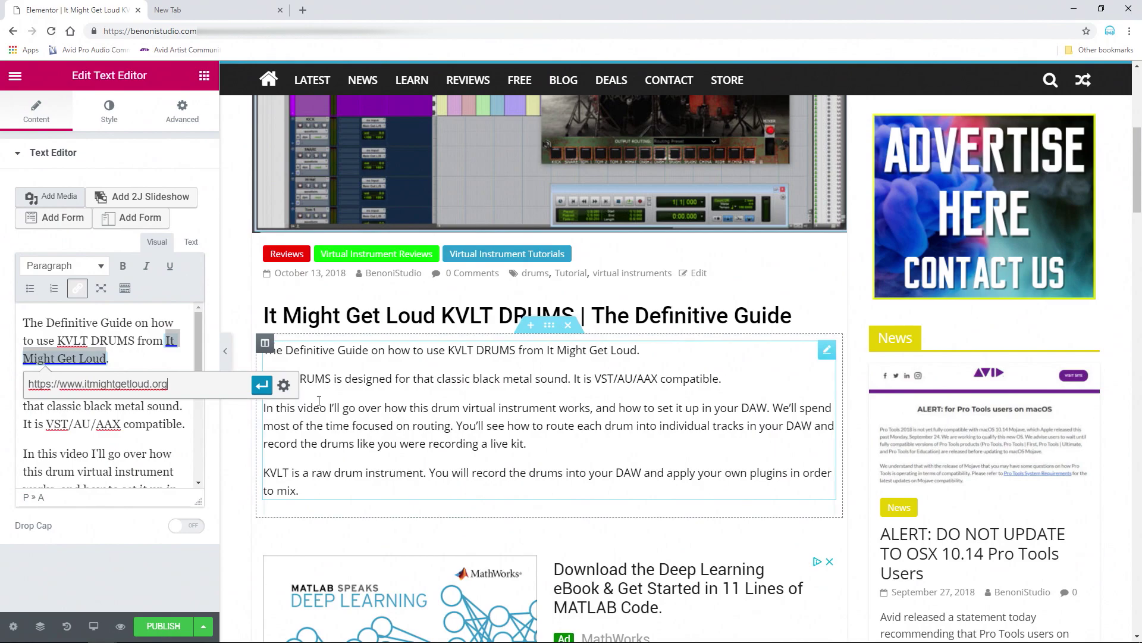
{"action": "left_click", "coordinate": [284, 385]}
{"action": "left_click", "coordinate": [465, 265]}
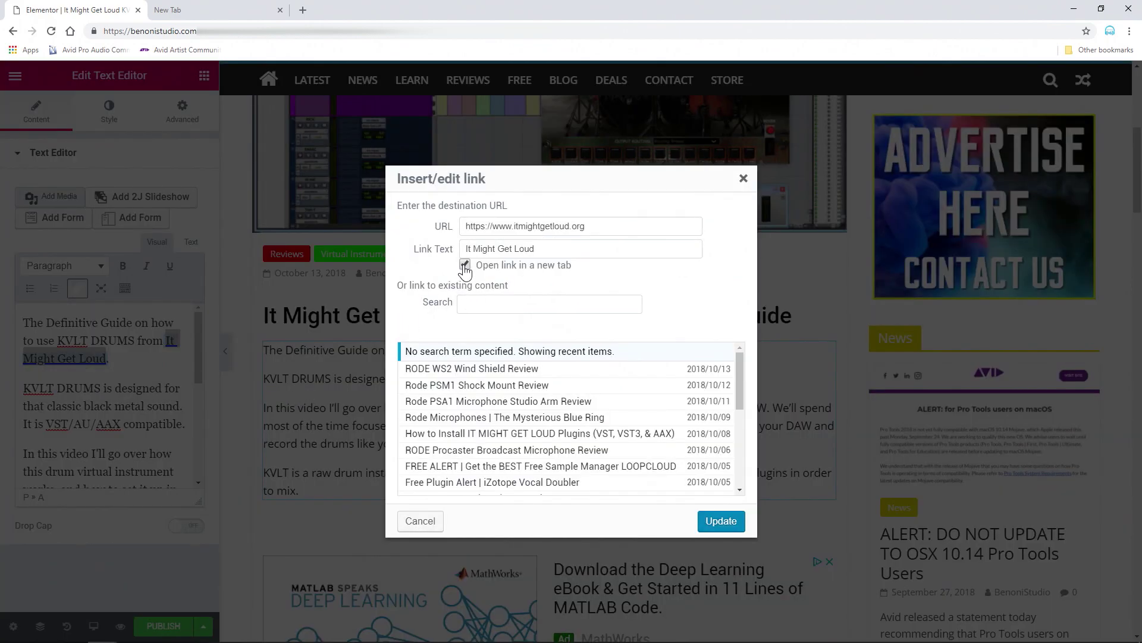
{"action": "left_click", "coordinate": [721, 521]}
{"action": "scroll", "coordinate": [345, 409], "scroll_direction": "down", "scroll_amount": 5}
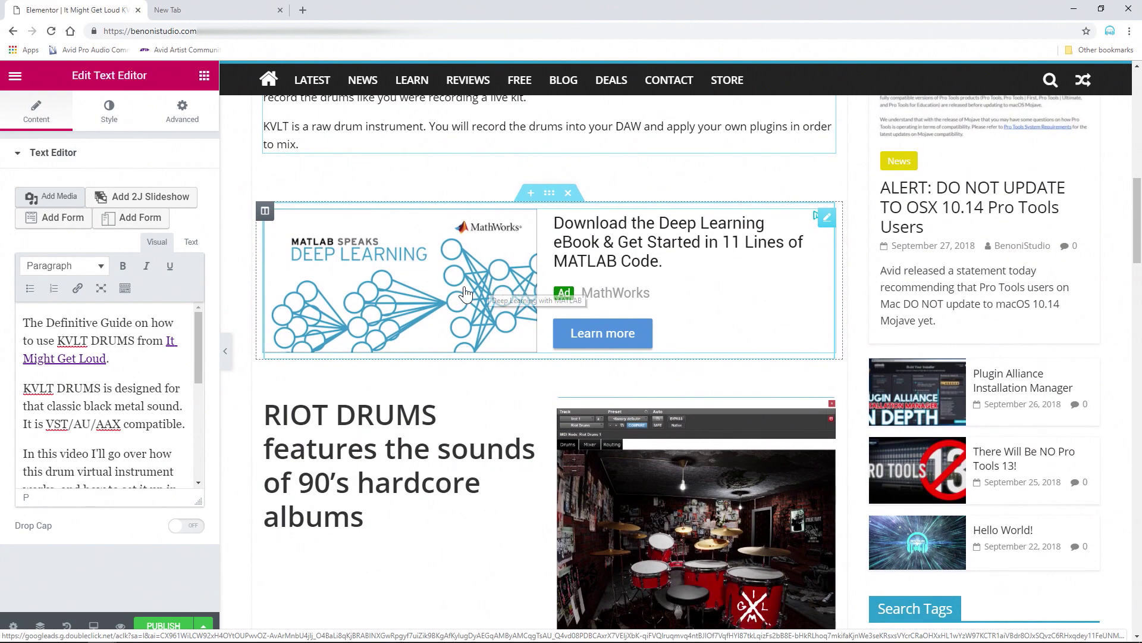
{"action": "scroll", "coordinate": [416, 339], "scroll_direction": "down", "scroll_amount": 3}
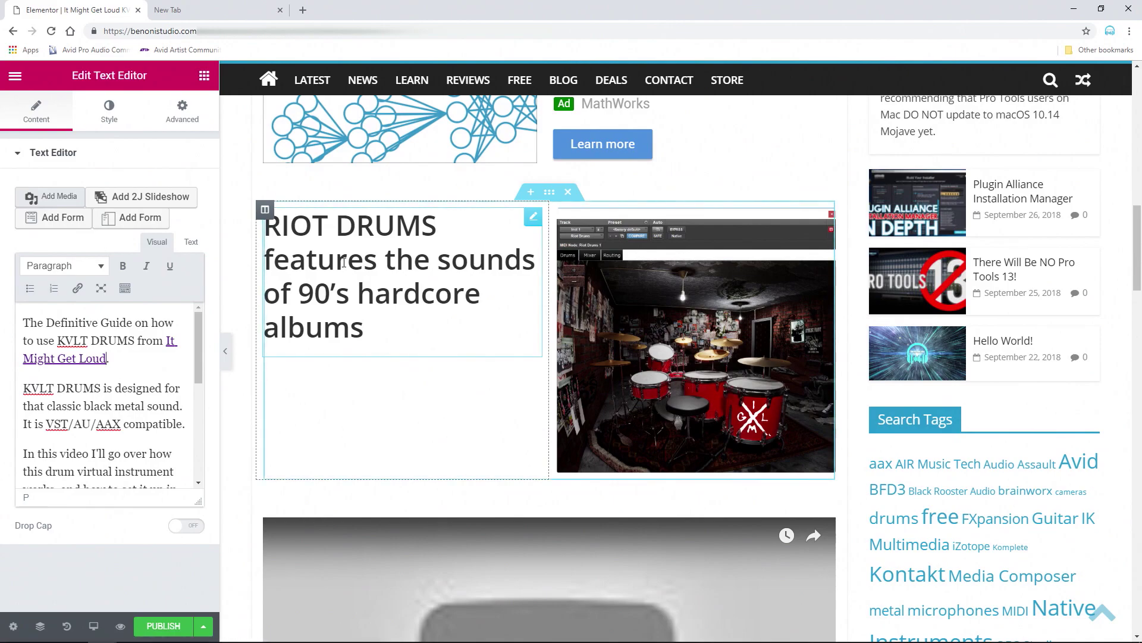
{"action": "left_click", "coordinate": [382, 332]}
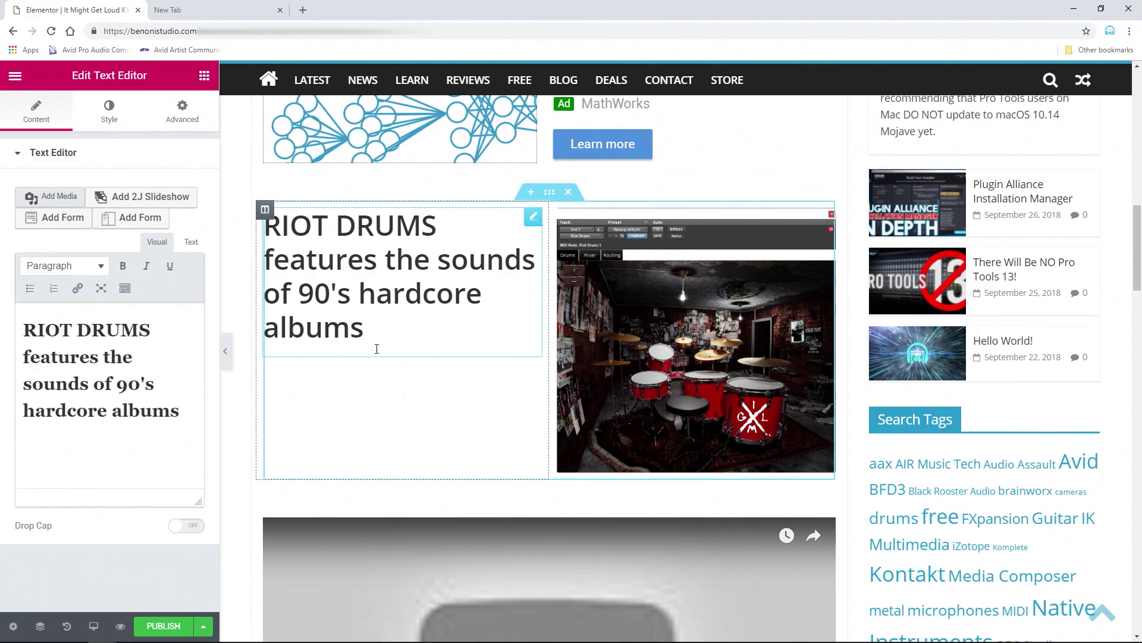
{"action": "scroll", "coordinate": [378, 345], "scroll_direction": "down", "scroll_amount": 1}
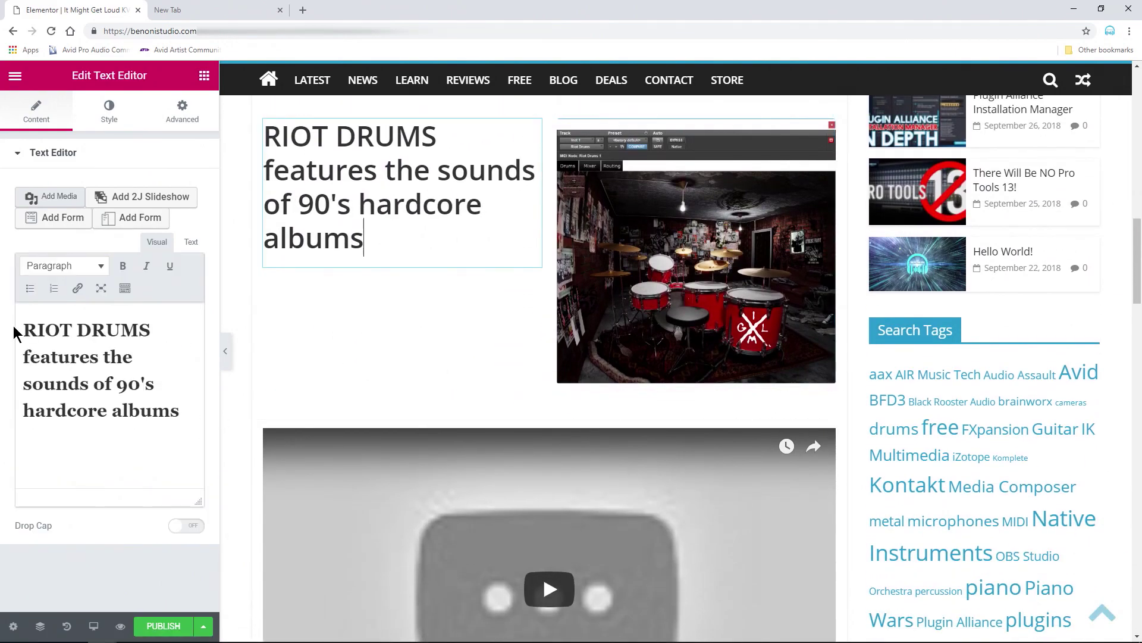
Change the heading to 'KVLT DRUMS features the sounds of lo-fi metal & punk'.
{"action": "left_click_drag", "start_coordinate": [24, 330], "coordinate": [62, 323]}
{"action": "type", "text": "KVLT"}
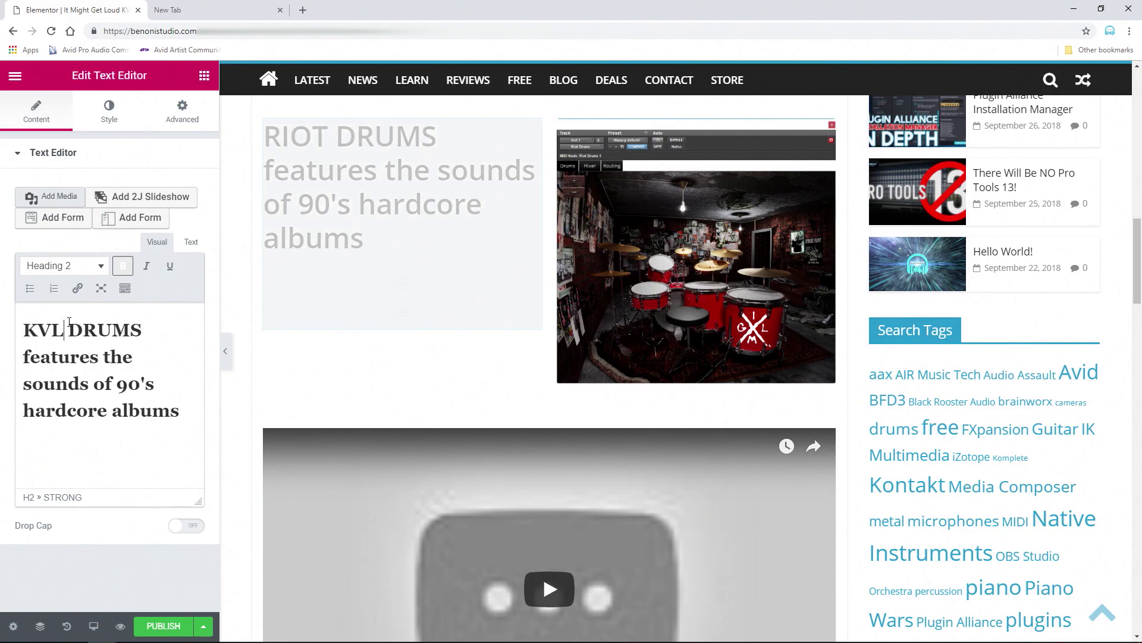
{"action": "left_click_drag", "start_coordinate": [116, 384], "coordinate": [167, 438]}
{"action": "type", "text": "lo-f"}
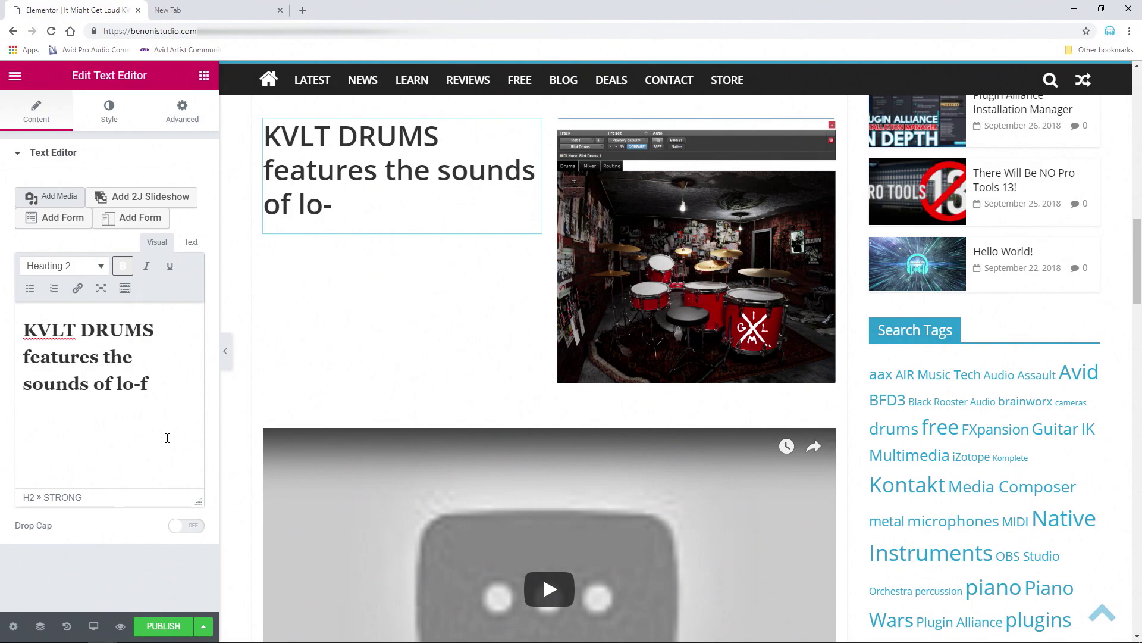
{"action": "type", "text": "i metal"}
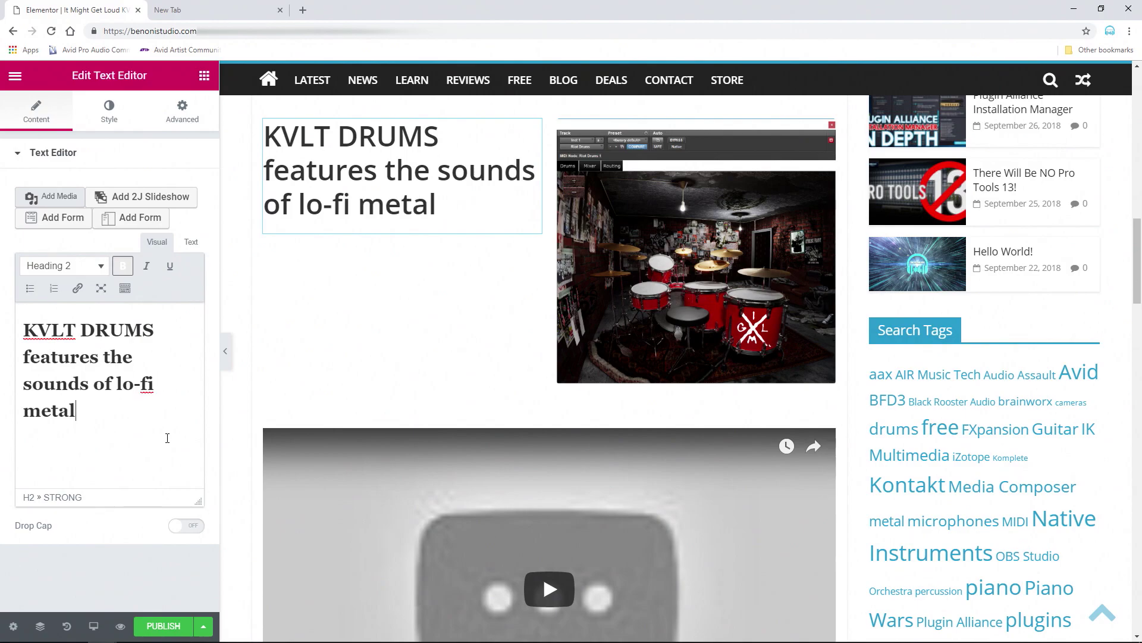
{"action": "type", "text": " & punk"}
Add a bold Heading 3 line 'Perfect for BLACK METAL!' below it.
{"action": "key", "text": "Return"}
{"action": "type", "text": "Perfect for BLACK METAL!"}
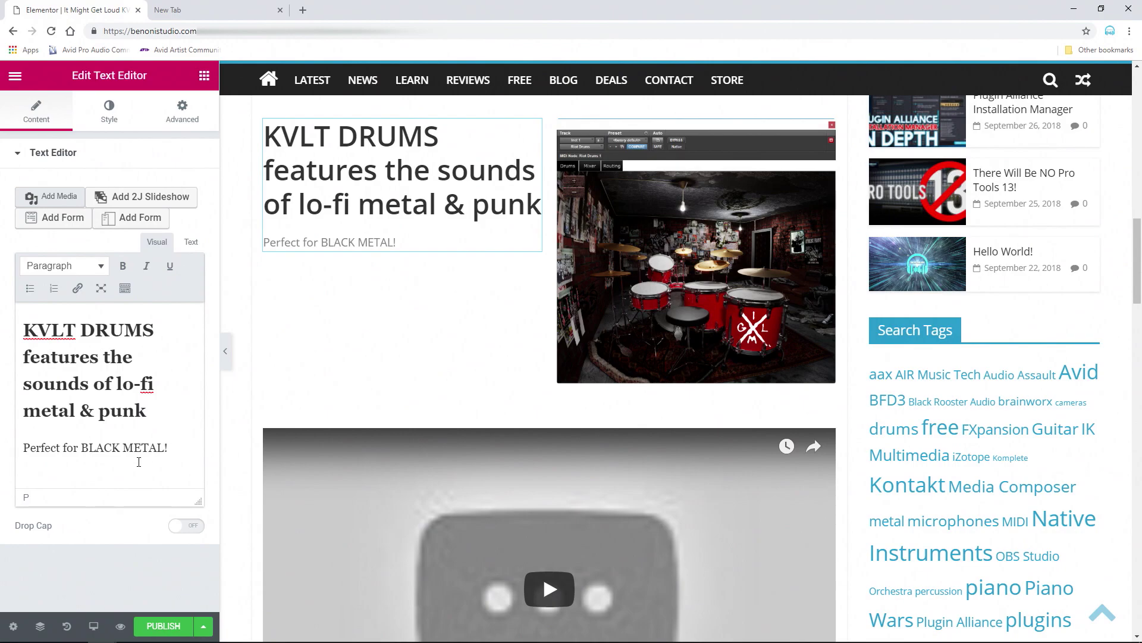
{"action": "left_click_drag", "start_coordinate": [23, 447], "coordinate": [168, 447]}
{"action": "left_click", "coordinate": [64, 265]}
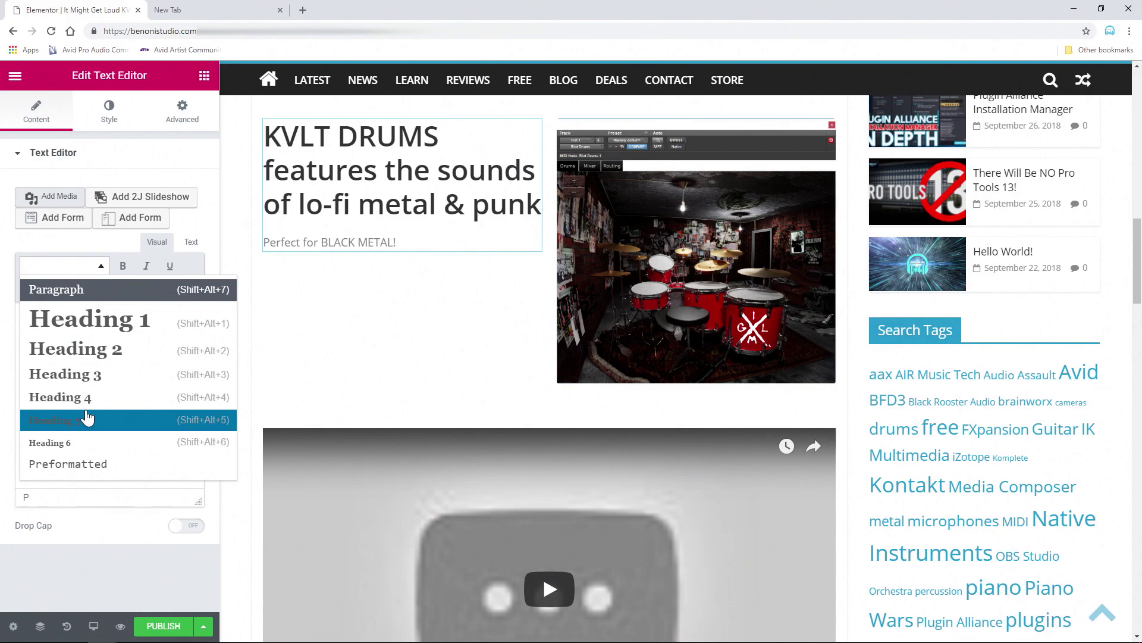
{"action": "left_click", "coordinate": [90, 379]}
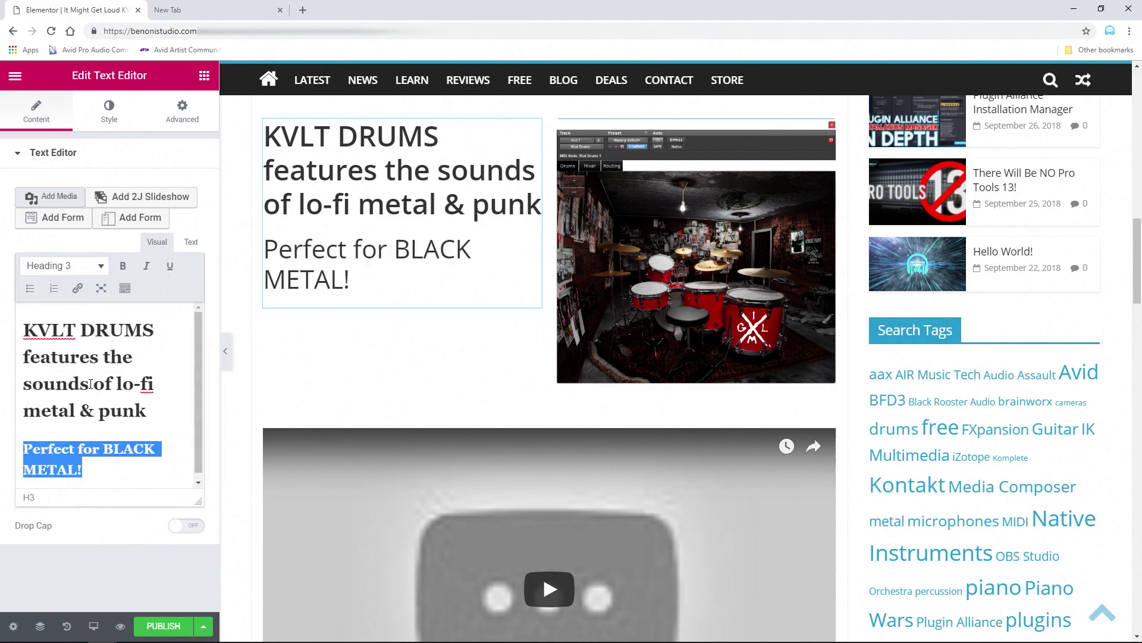
{"action": "left_click", "coordinate": [123, 265]}
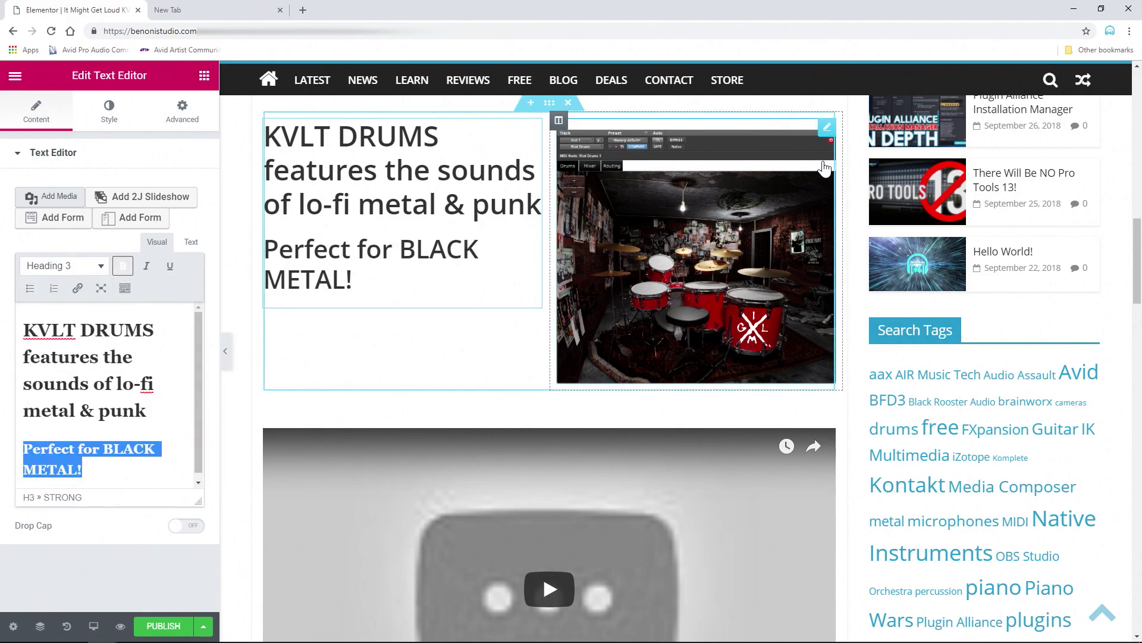
{"action": "left_click", "coordinate": [826, 128]}
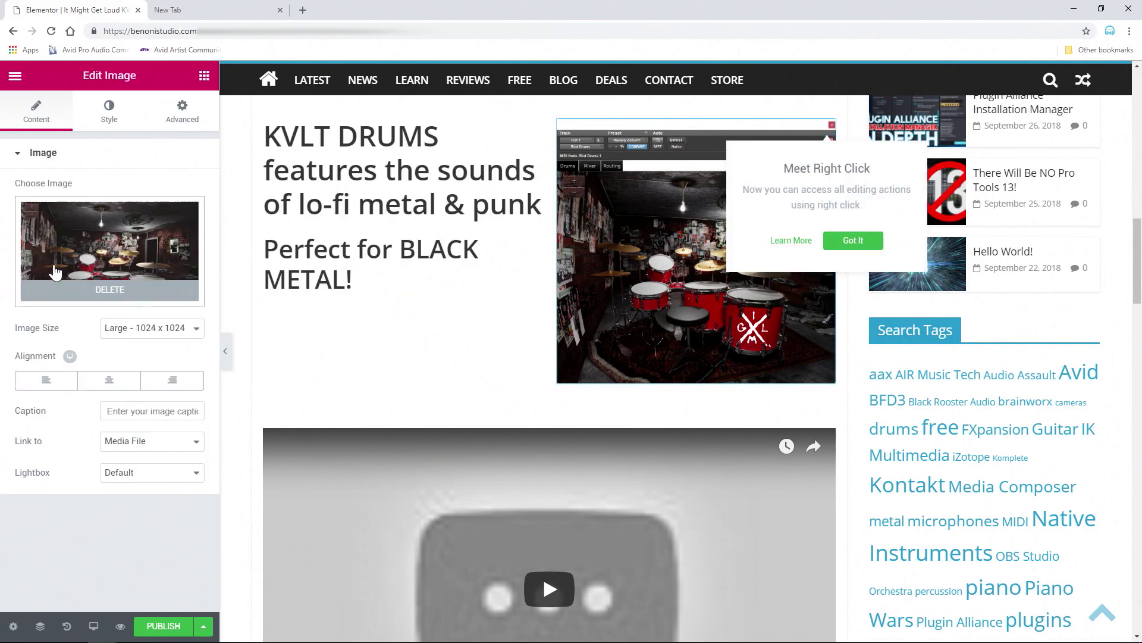
{"action": "left_click", "coordinate": [88, 233]}
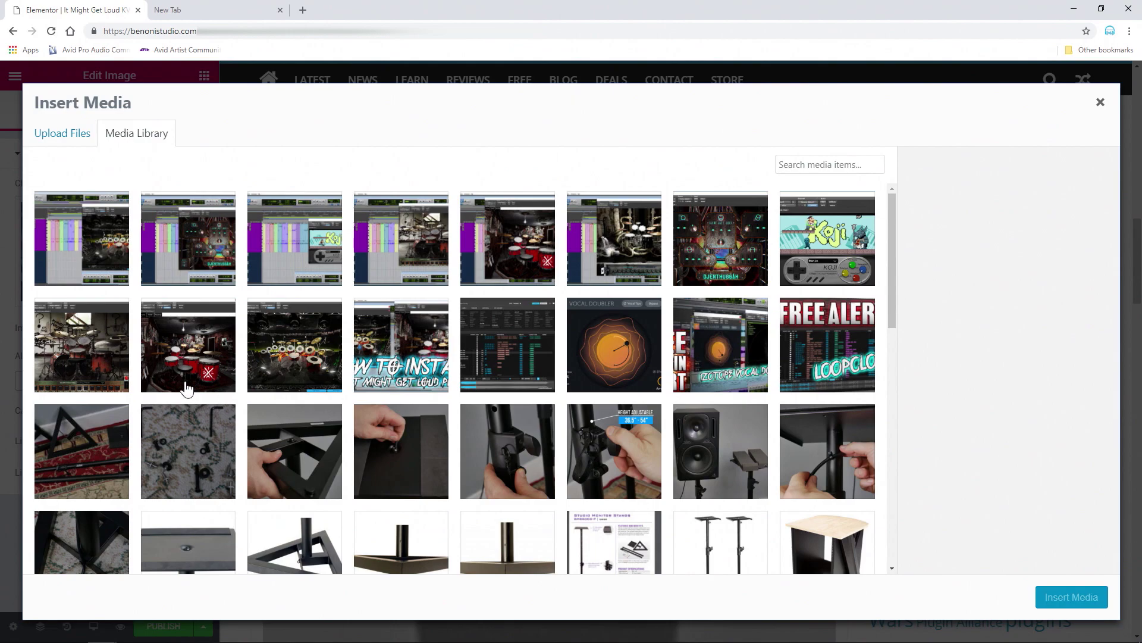
{"action": "left_click", "coordinate": [88, 360]}
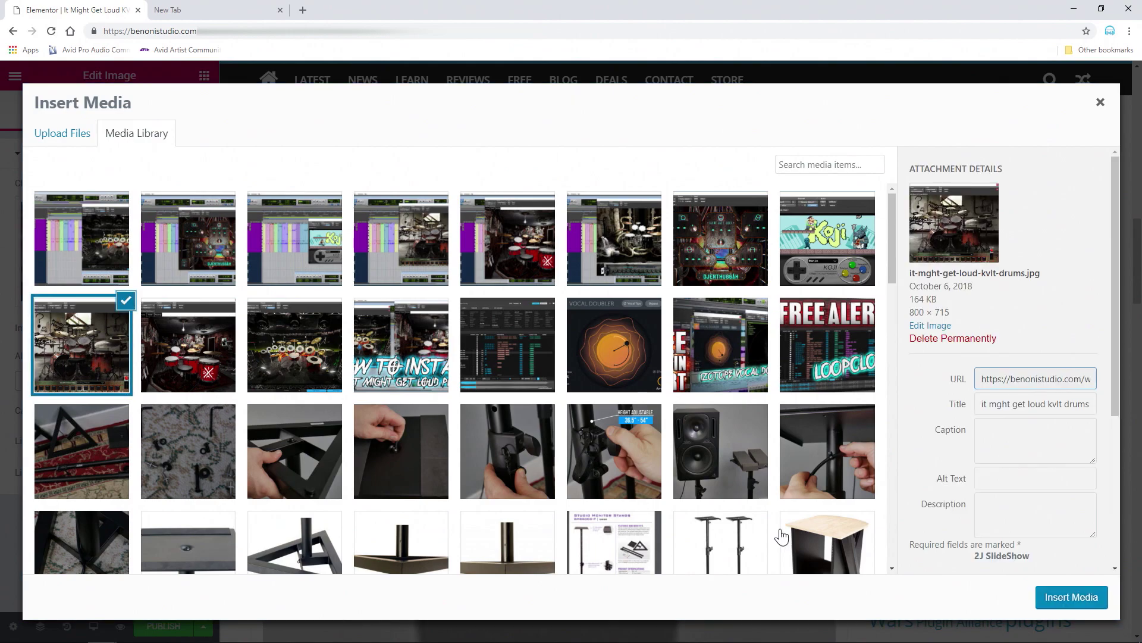
{"action": "left_click", "coordinate": [1071, 597]}
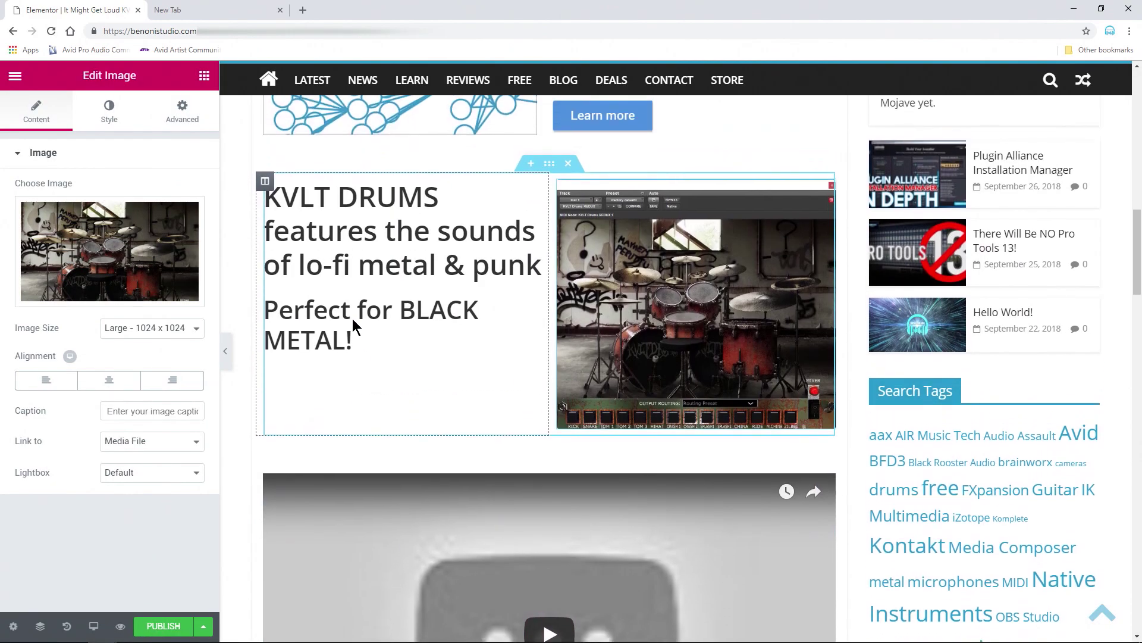
{"action": "scroll", "coordinate": [352, 319], "scroll_direction": "up", "scroll_amount": 2}
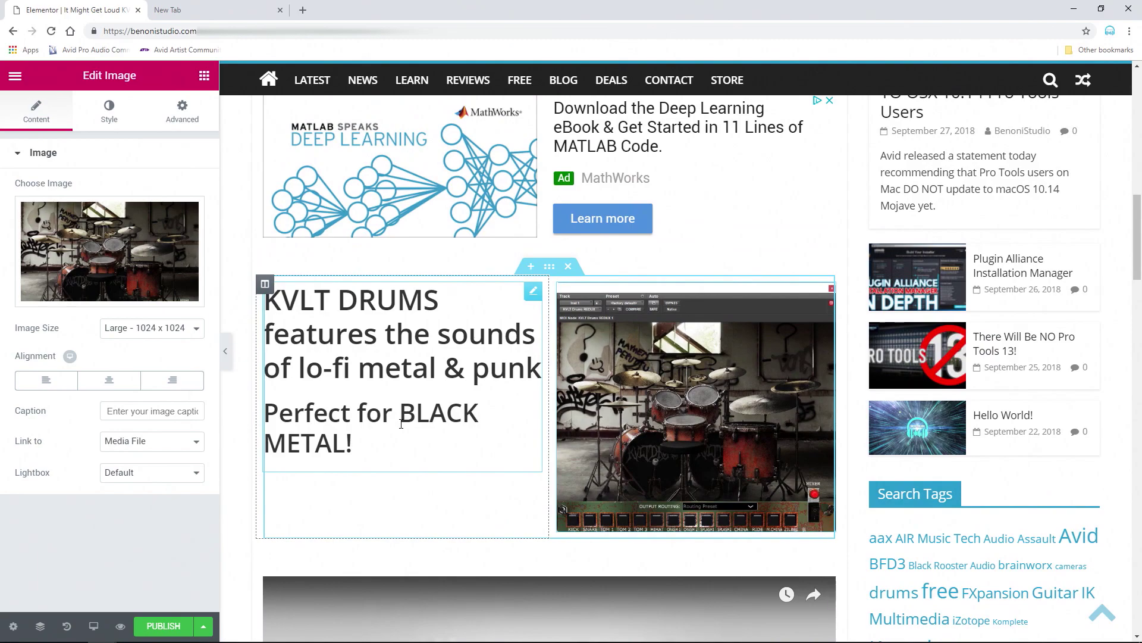
{"action": "scroll", "coordinate": [401, 424], "scroll_direction": "up", "scroll_amount": 7}
{"action": "scroll", "coordinate": [400, 424], "scroll_direction": "down", "scroll_amount": 11}
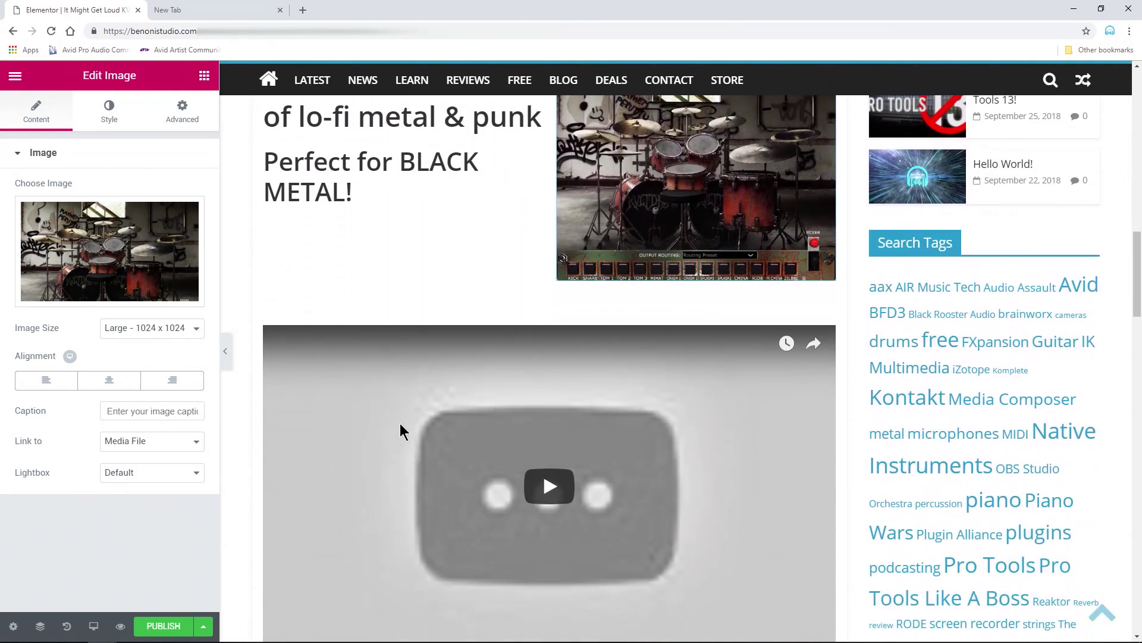
{"action": "scroll", "coordinate": [400, 423], "scroll_direction": "down", "scroll_amount": 1}
{"action": "left_click", "coordinate": [827, 274]}
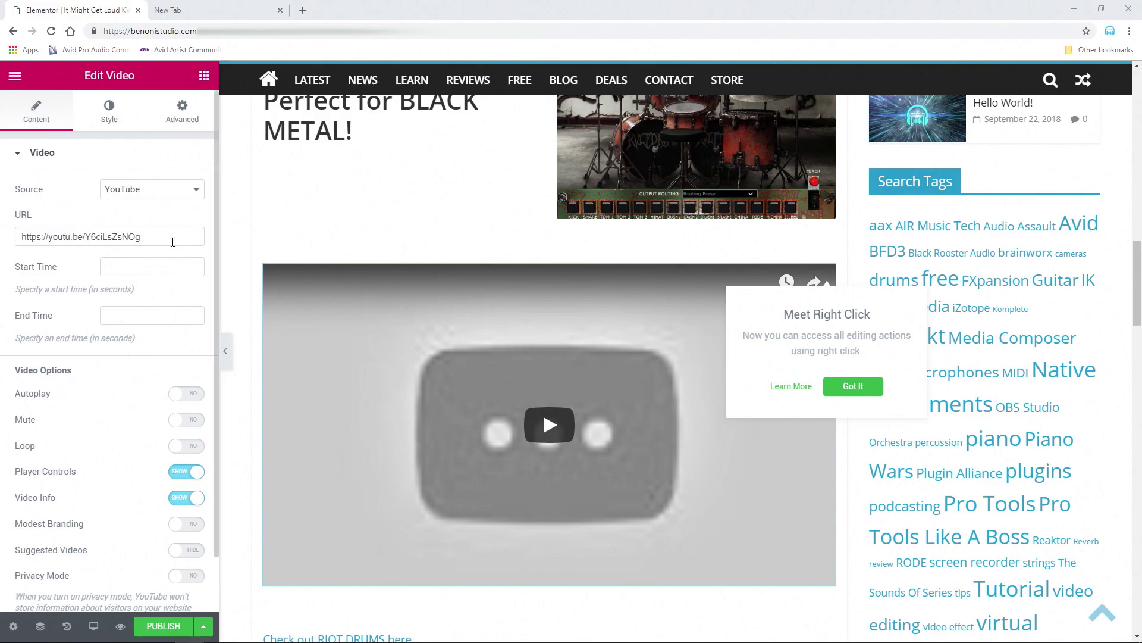
{"action": "triple_click", "coordinate": [80, 236]}
{"action": "type", "text": "https://youtu.be/yYc8k-g-2Ns"}
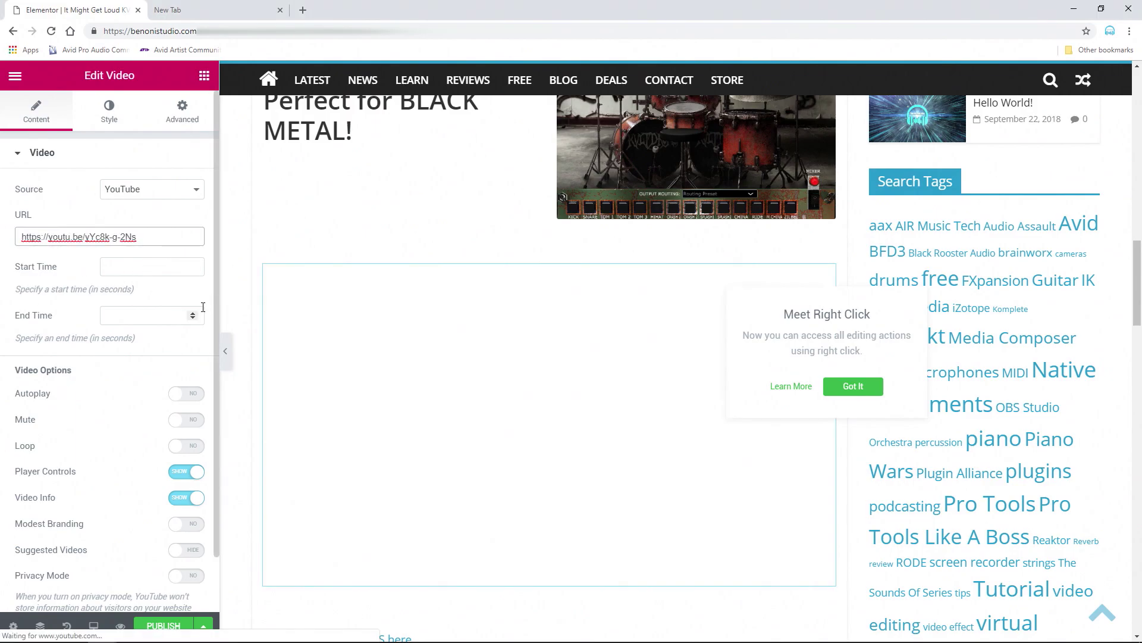
{"action": "left_click", "coordinate": [191, 552]}
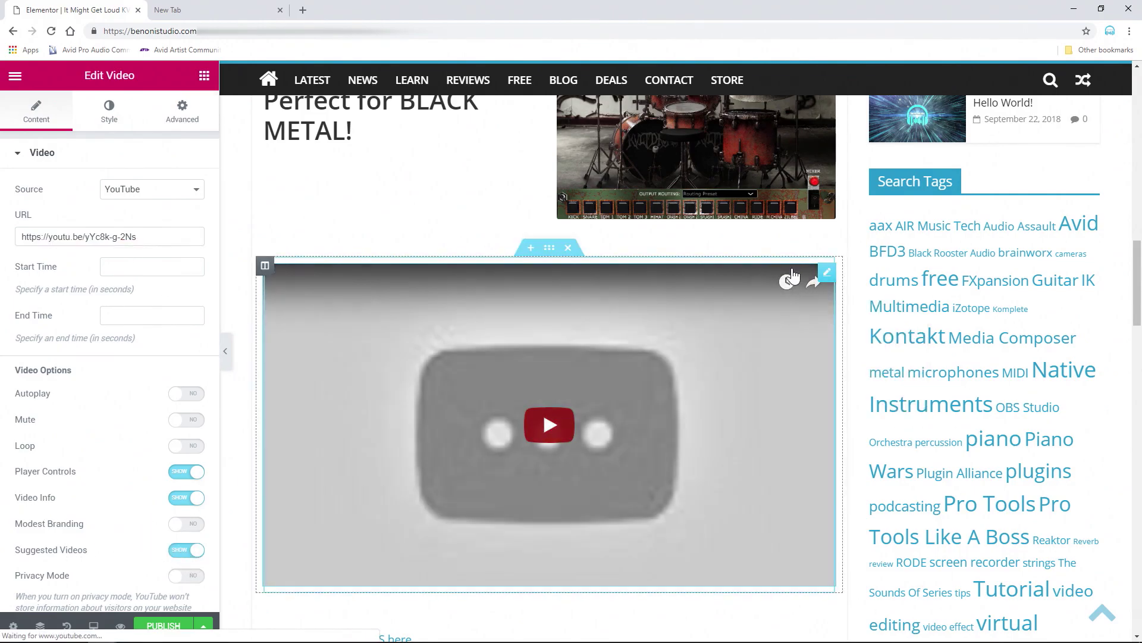
Replace the RIOT DRUMS line with 'Check out KVLT DRUMS here'.
{"action": "scroll", "coordinate": [405, 404], "scroll_direction": "up", "scroll_amount": 15}
{"action": "scroll", "coordinate": [407, 412], "scroll_direction": "down", "scroll_amount": 10}
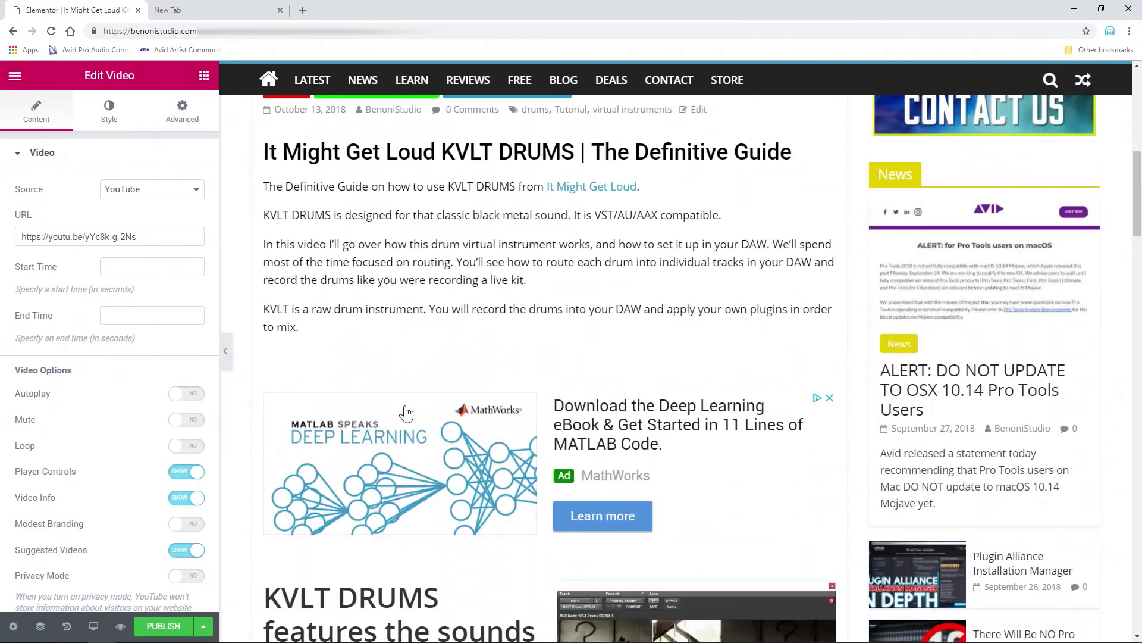
{"action": "scroll", "coordinate": [406, 412], "scroll_direction": "down", "scroll_amount": 10}
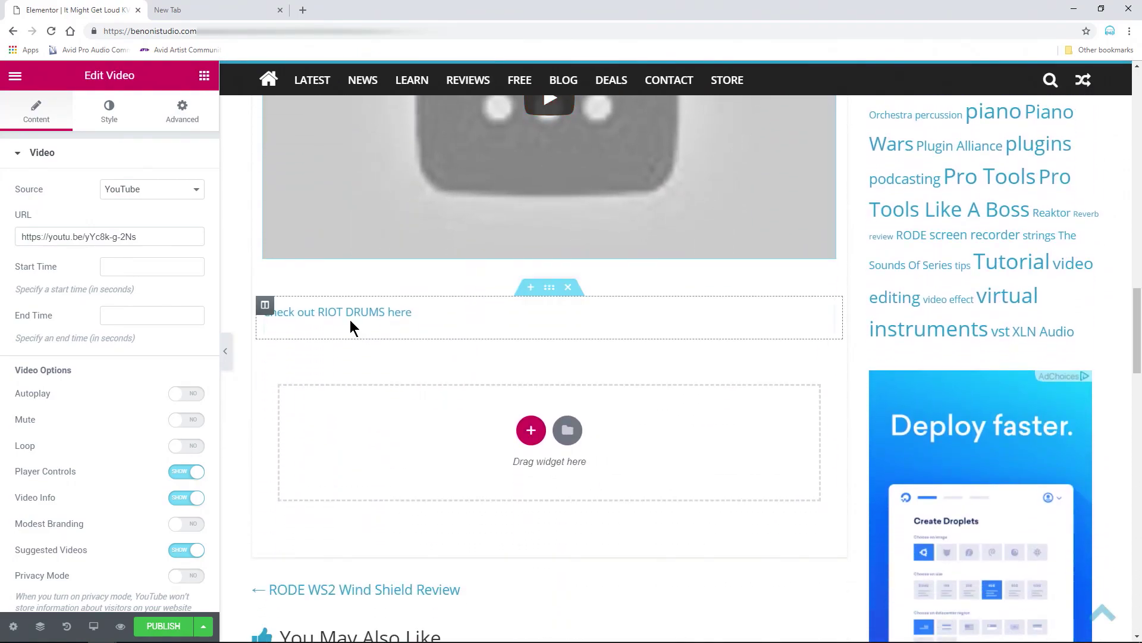
{"action": "left_click", "coordinate": [450, 315]}
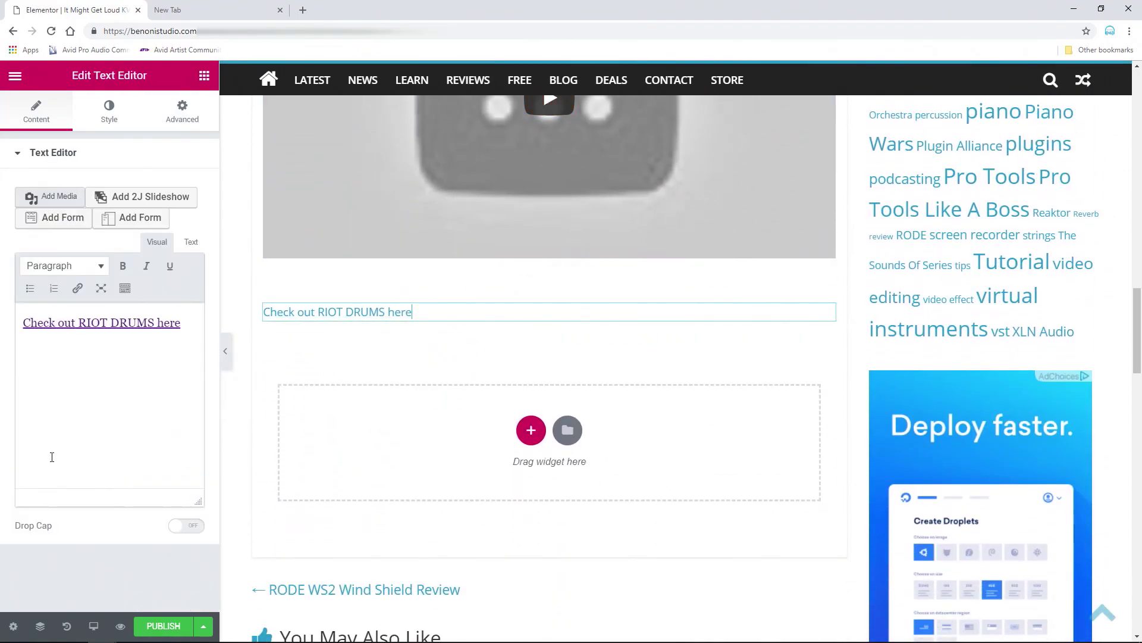
{"action": "triple_click", "coordinate": [189, 329]}
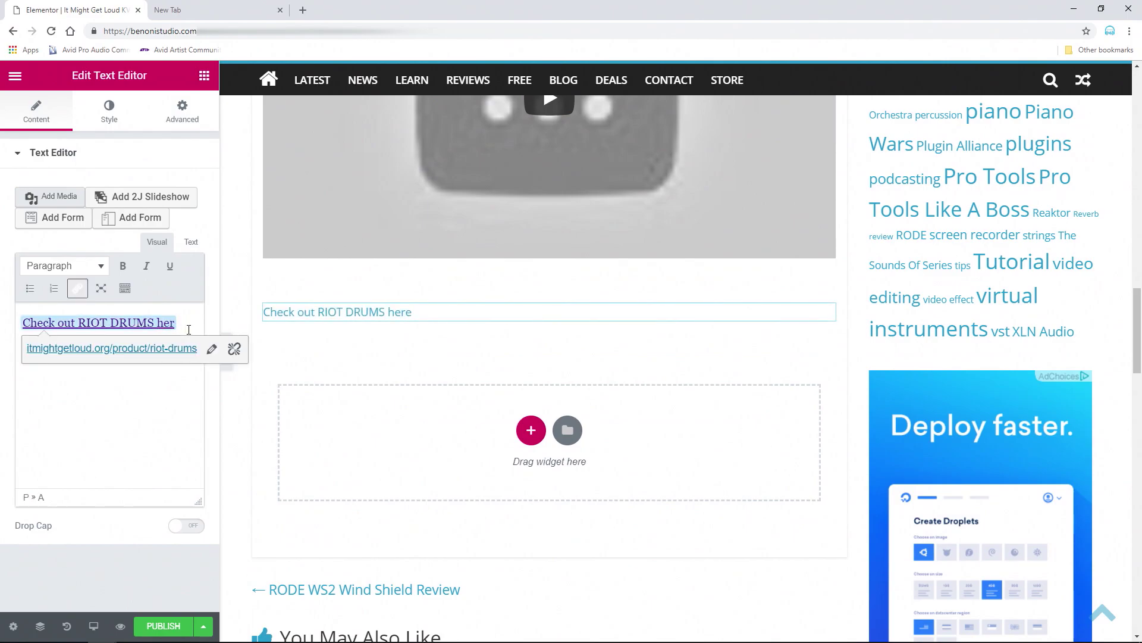
{"action": "key", "text": "BackSpace"}
{"action": "key", "text": "BackSpace"}
{"action": "key", "text": "BackSpace"}
{"action": "key", "text": "BackSpace"}
{"action": "key", "text": "BackSpace"}
{"action": "key", "text": "BackSpace"}
{"action": "key", "text": "BackSpace"}
{"action": "key", "text": "BackSpace"}
{"action": "key", "text": "BackSpace"}
{"action": "key", "text": "BackSpace"}
{"action": "key", "text": "BackSpace"}
{"action": "key", "text": "BackSpace"}
{"action": "key", "text": "BackSpace"}
{"action": "key", "text": "BackSpace"}
{"action": "key", "text": "BackSpace"}
{"action": "key", "text": "BackSpace"}
{"action": "key", "text": "BackSpace"}
{"action": "key", "text": "BackSpace"}
{"action": "key", "text": "BackSpace"}
{"action": "key", "text": "BackSpace"}
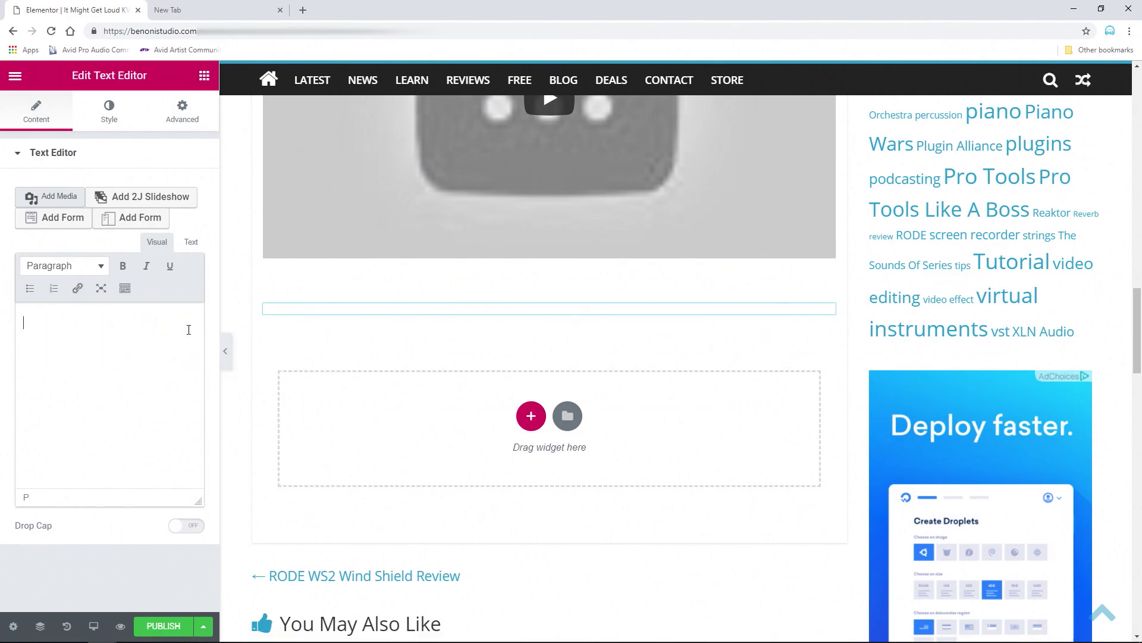
{"action": "type", "text": "Check out KVLT DRUMS here"}
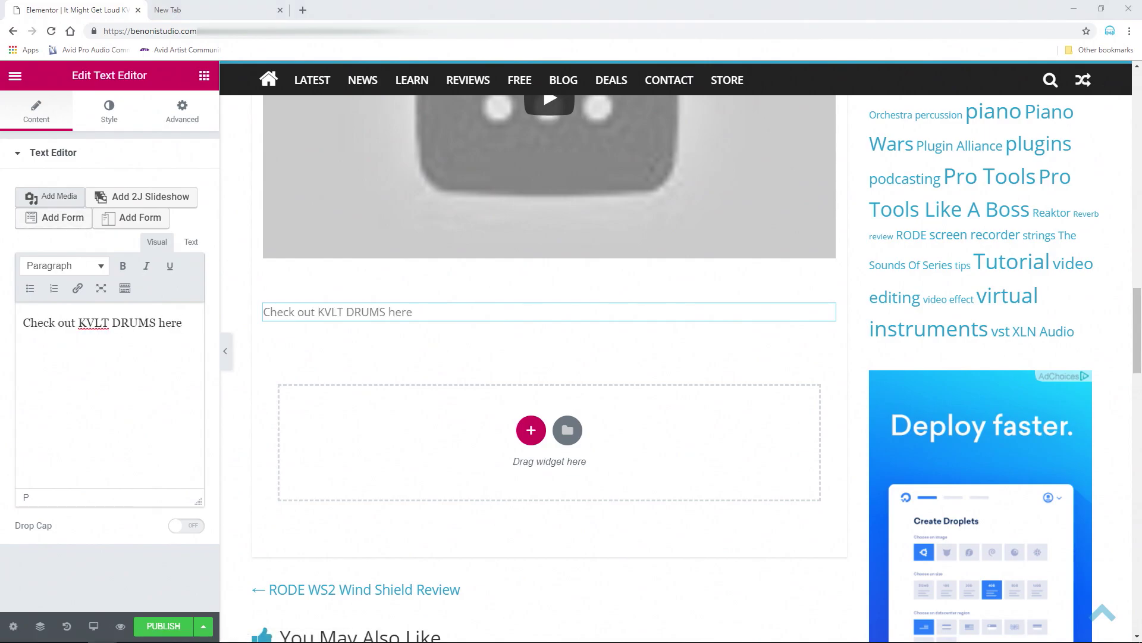
Link that sentence to itmightgetloud.org/product/kvlt-drums, opening in a new tab.
{"action": "left_click", "coordinate": [62, 352]}
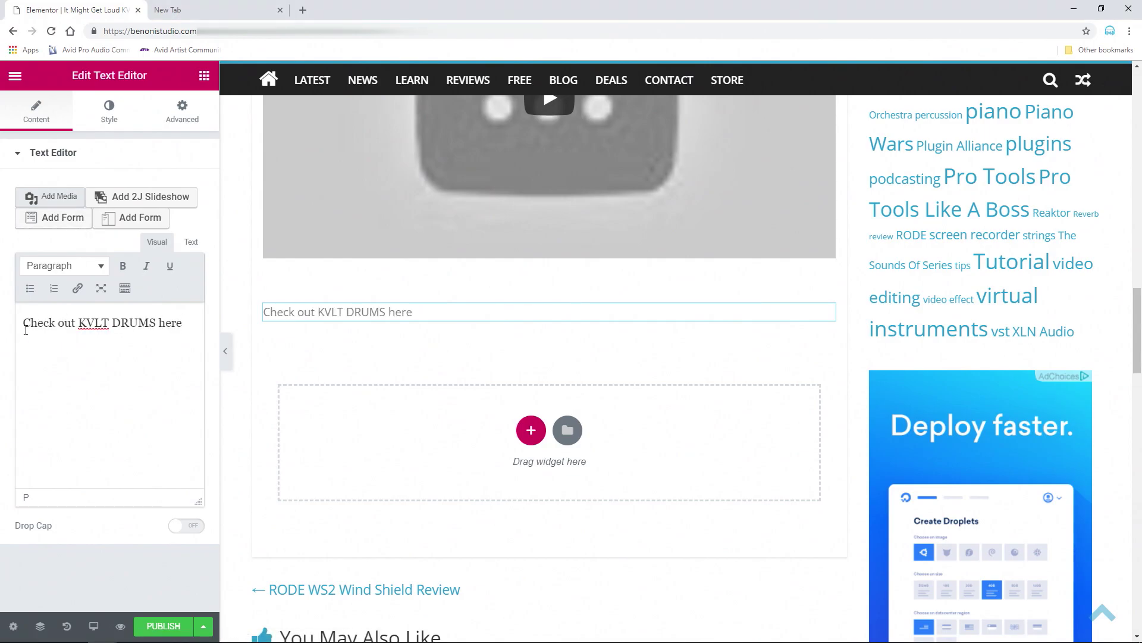
{"action": "triple_click", "coordinate": [26, 329]}
{"action": "left_click", "coordinate": [77, 290]}
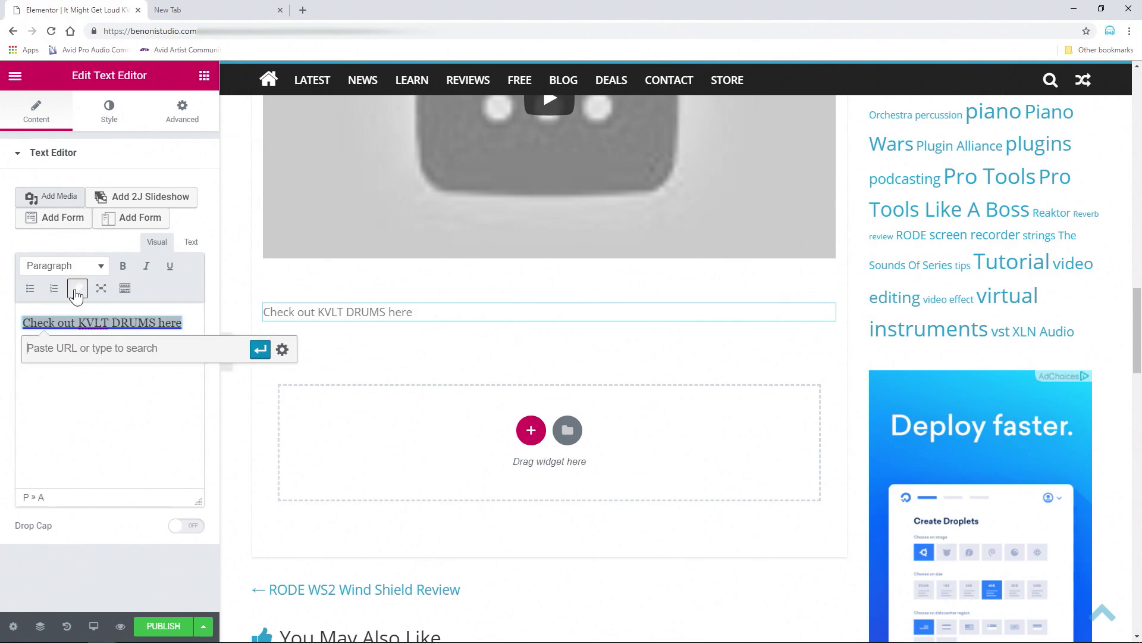
{"action": "type", "text": "https://www.itmightgetloud.org/product/kvlt-drums"}
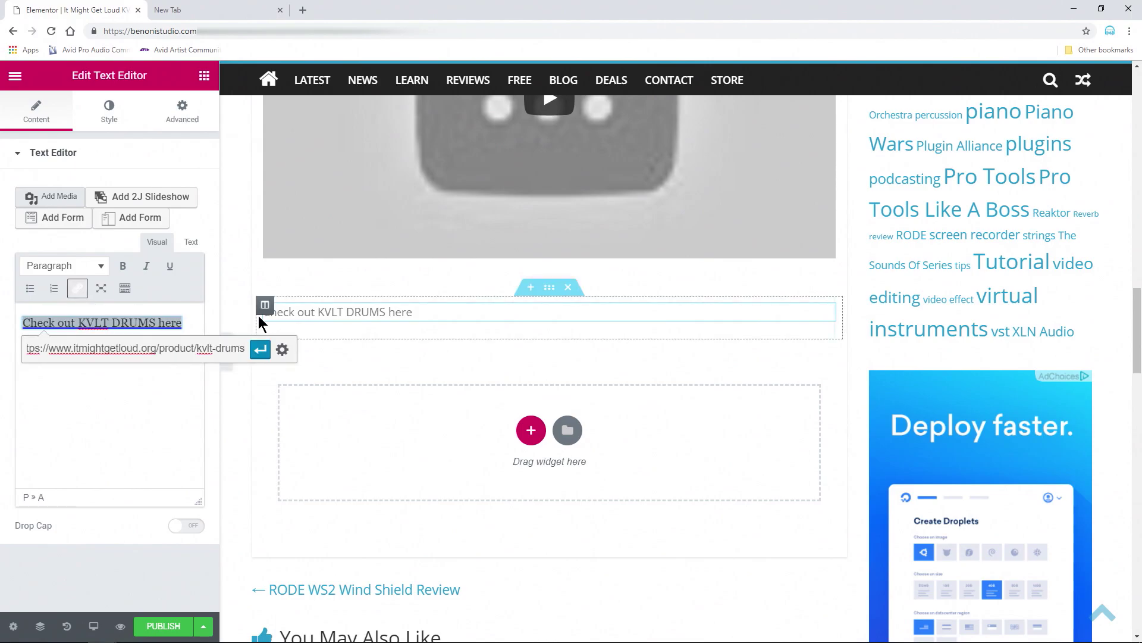
{"action": "left_click", "coordinate": [282, 349]}
{"action": "left_click", "coordinate": [465, 265]}
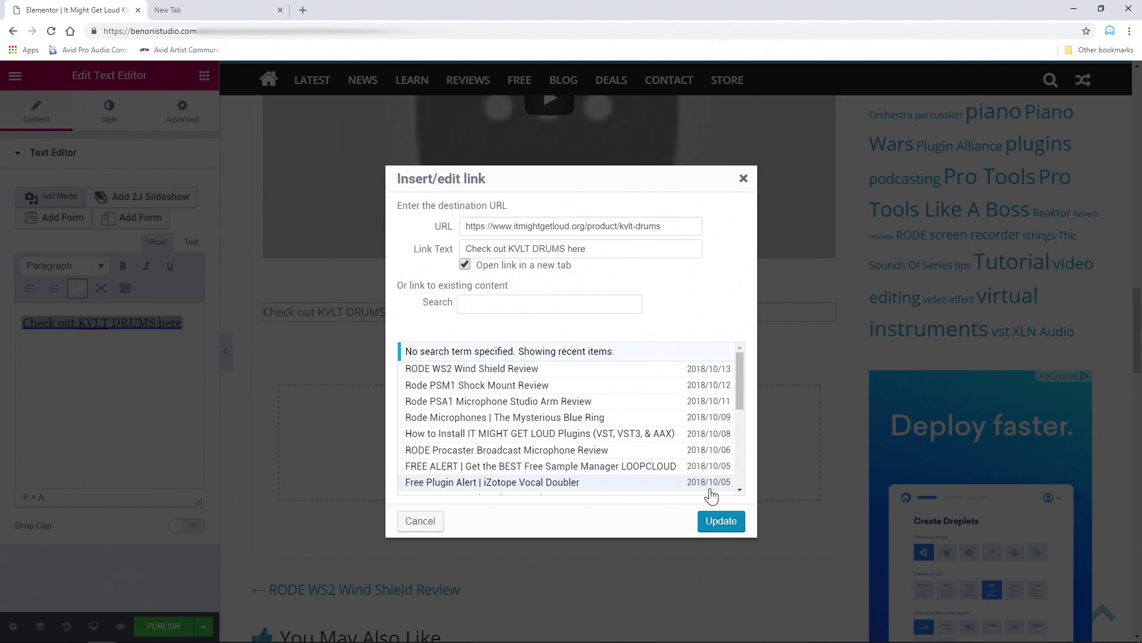
{"action": "left_click", "coordinate": [720, 520]}
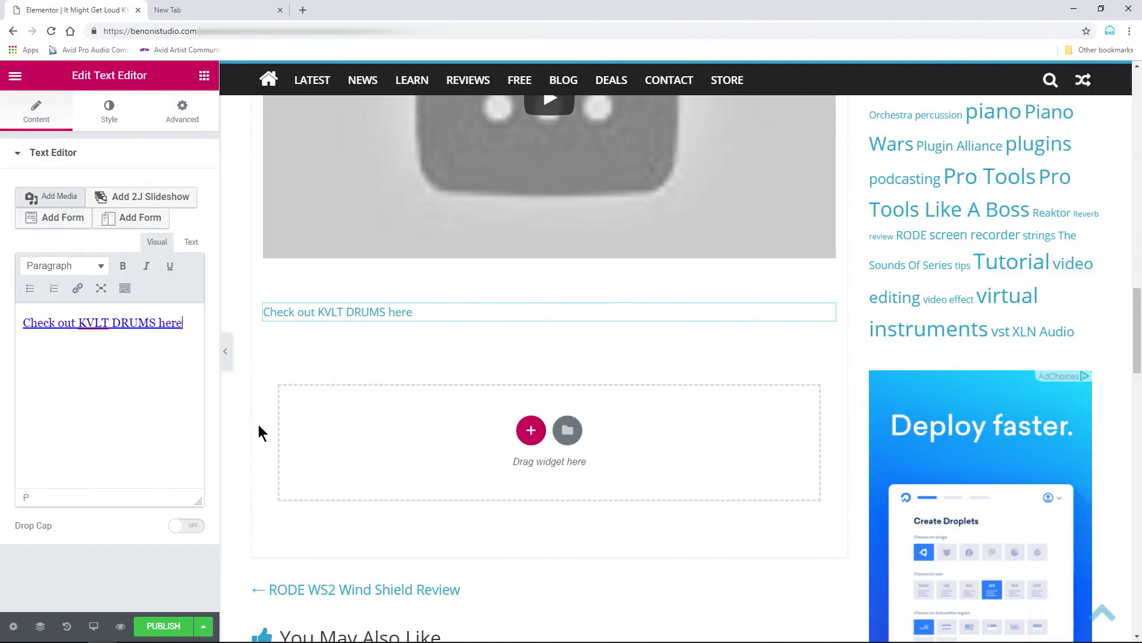
{"action": "scroll", "coordinate": [259, 431], "scroll_direction": "up", "scroll_amount": 7}
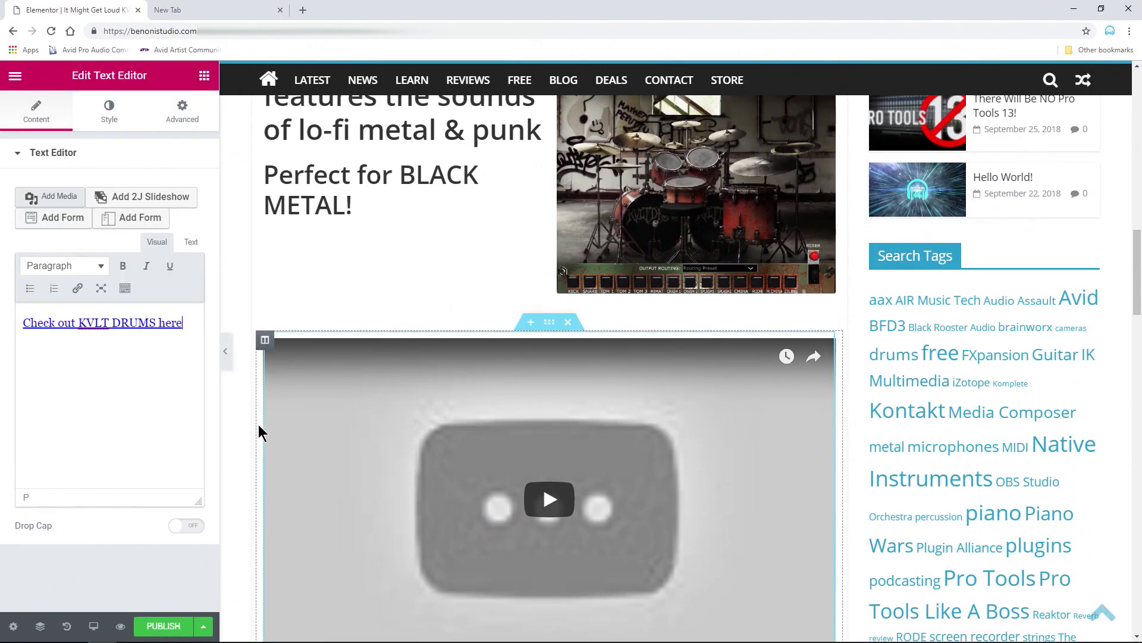
Scroll through the finished post from the title down to the KVLT DRUMS link.
{"action": "scroll", "coordinate": [259, 431], "scroll_direction": "up", "scroll_amount": 10}
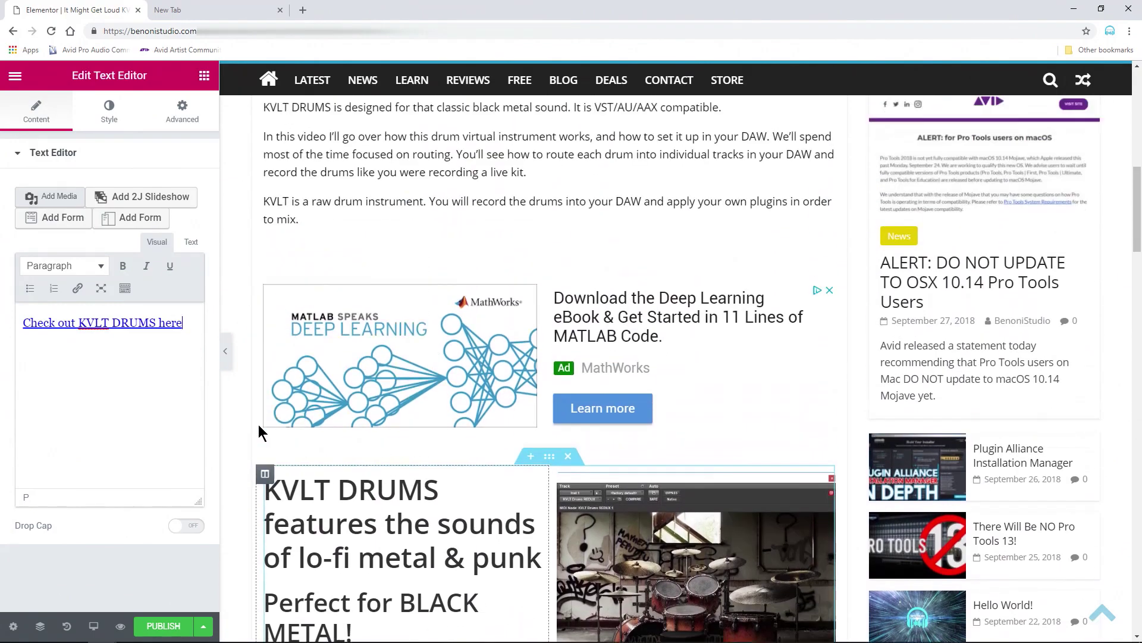
{"action": "scroll", "coordinate": [259, 424], "scroll_direction": "up", "scroll_amount": 6}
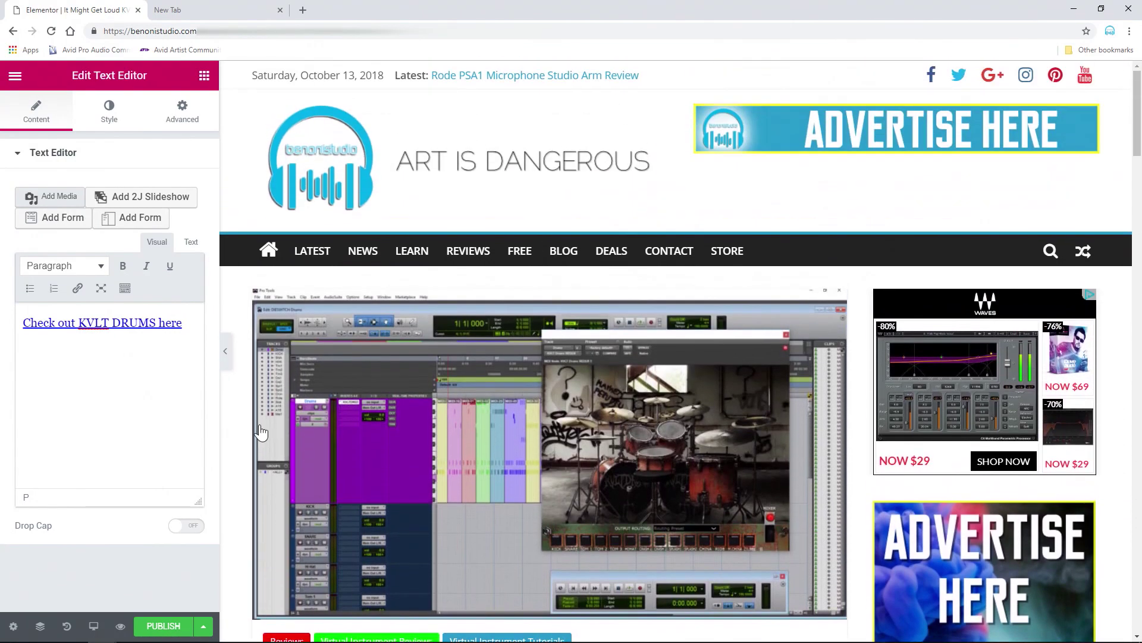
{"action": "scroll", "coordinate": [258, 423], "scroll_direction": "down", "scroll_amount": 3}
{"action": "scroll", "coordinate": [259, 424], "scroll_direction": "down", "scroll_amount": 4}
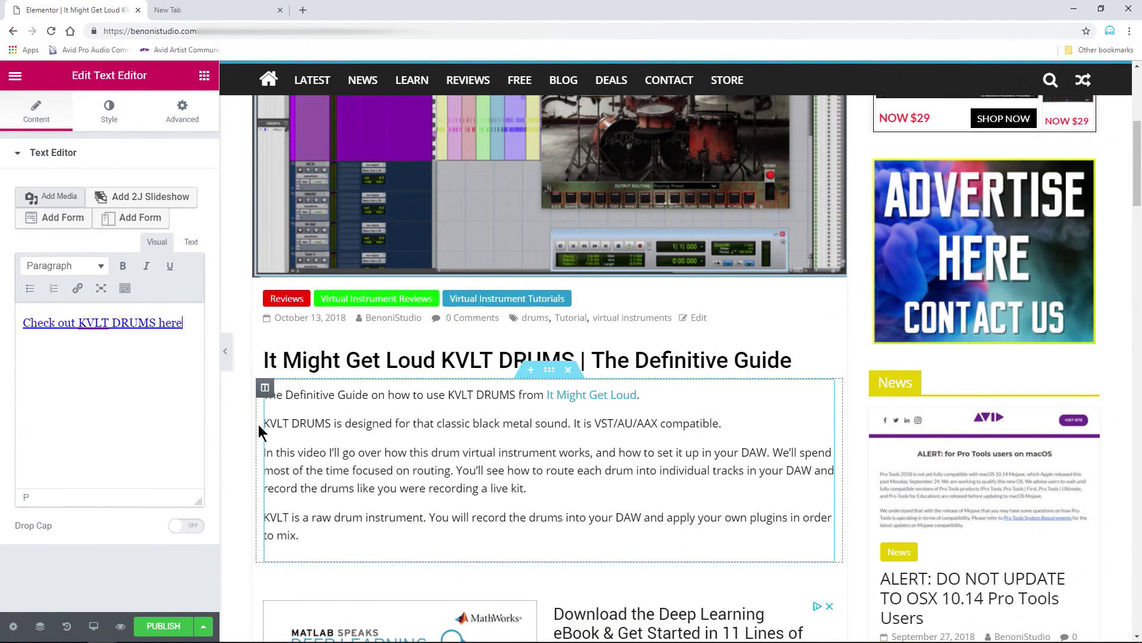
{"action": "scroll", "coordinate": [248, 312], "scroll_direction": "down", "scroll_amount": 4}
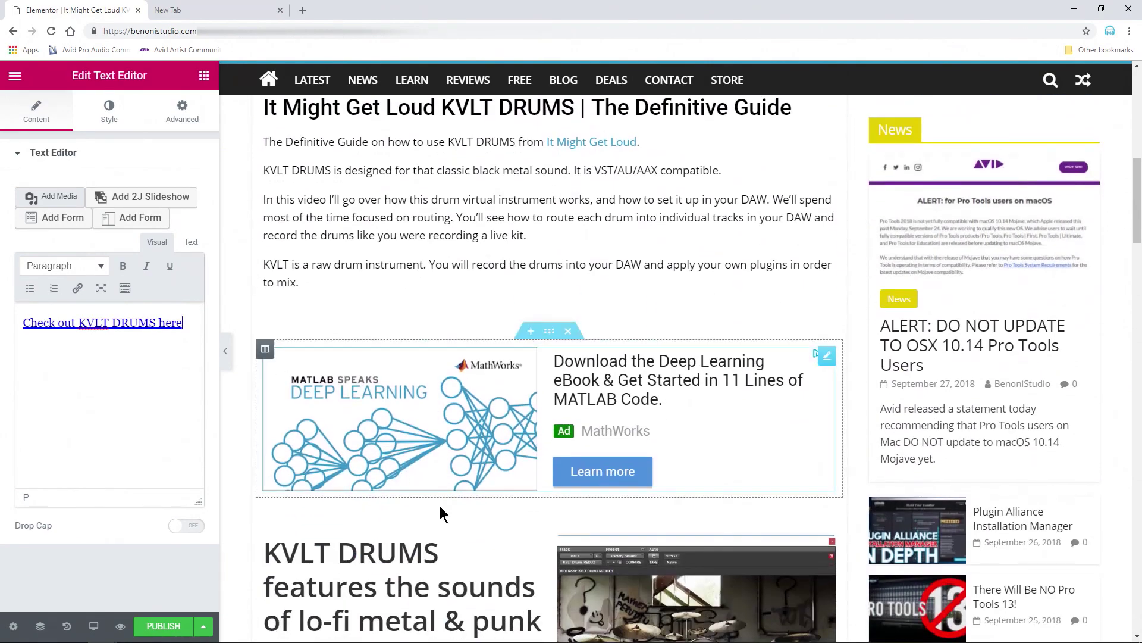
{"action": "scroll", "coordinate": [426, 241], "scroll_direction": "down", "scroll_amount": 5}
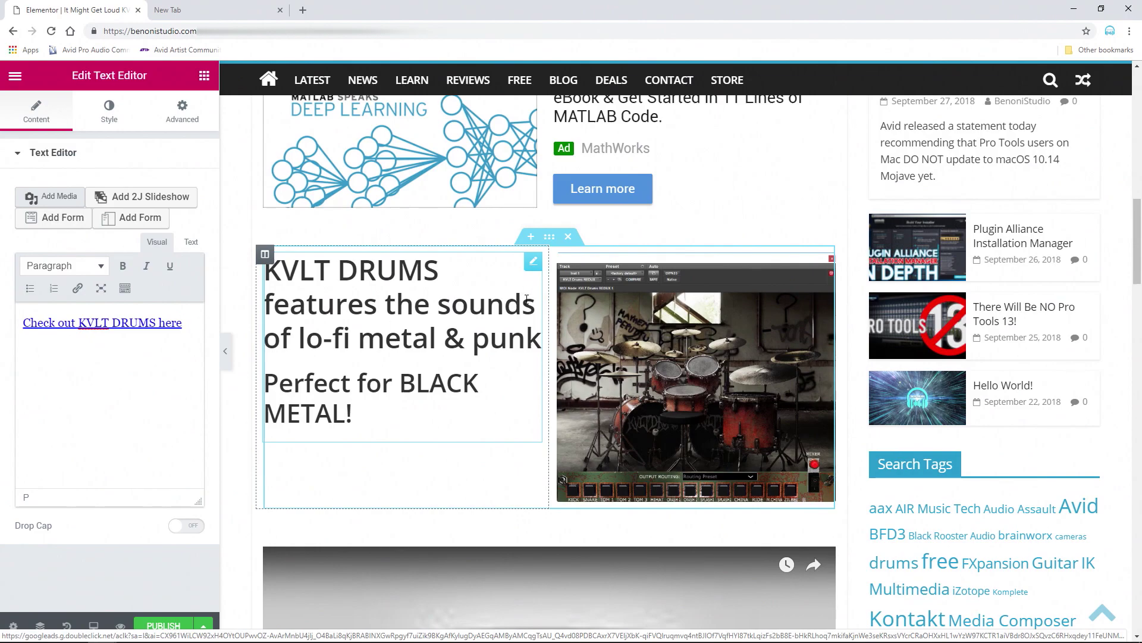
{"action": "scroll", "coordinate": [527, 299], "scroll_direction": "down", "scroll_amount": 7}
{"action": "scroll", "coordinate": [527, 299], "scroll_direction": "up", "scroll_amount": 4}
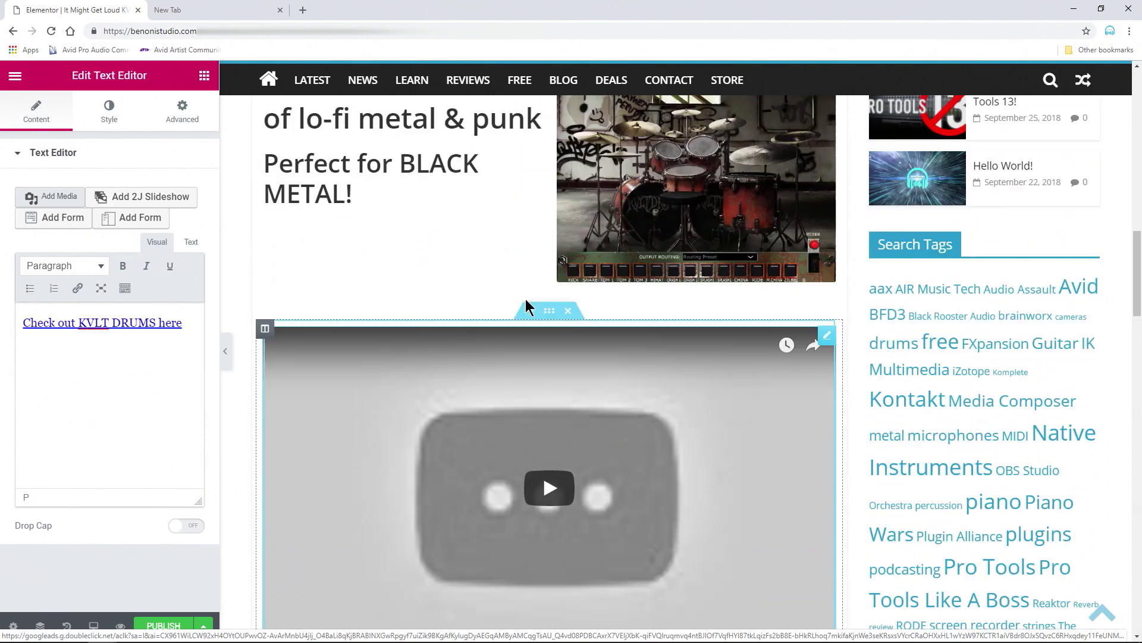
{"action": "scroll", "coordinate": [525, 298], "scroll_direction": "up", "scroll_amount": 14}
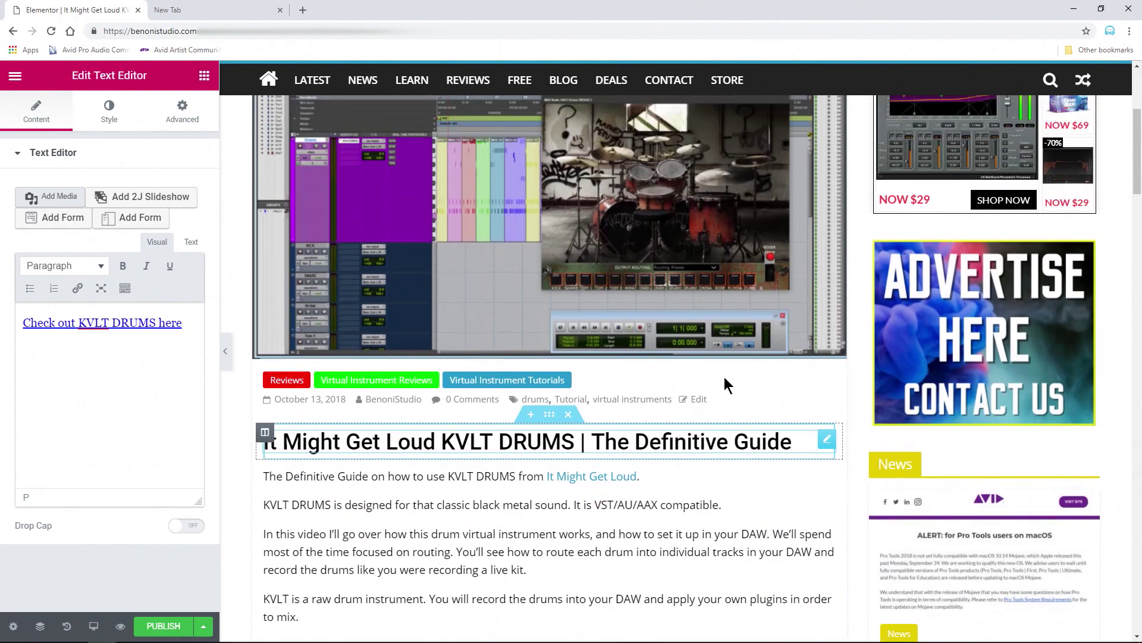
{"action": "scroll", "coordinate": [723, 385], "scroll_direction": "down", "scroll_amount": 18}
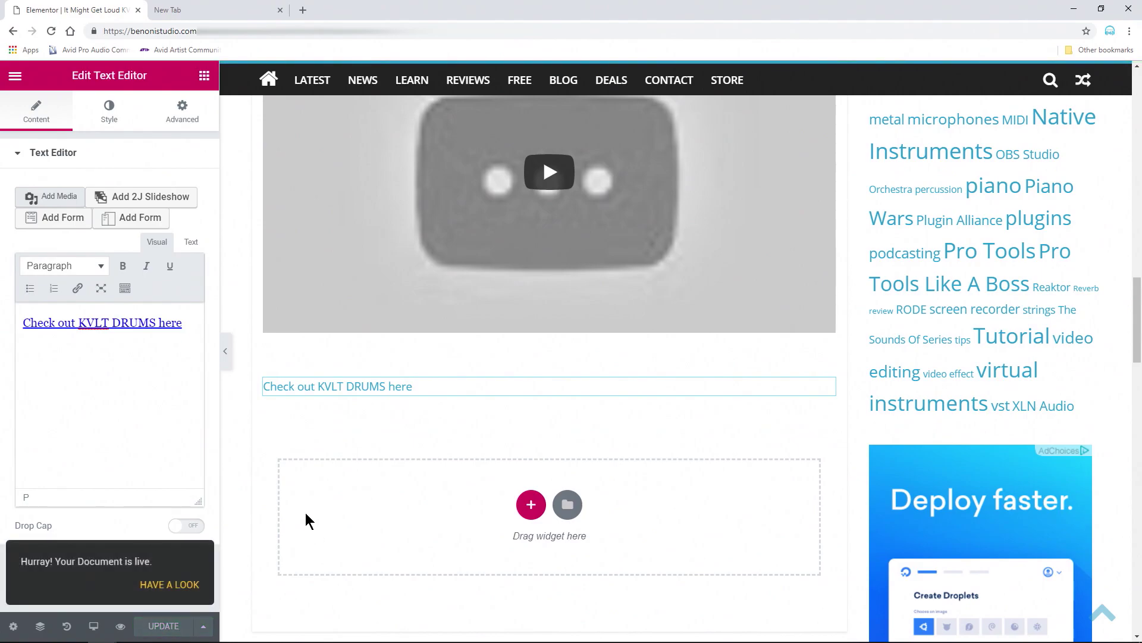
Exit Elementor to the WordPress dashboard and go to Elementor's My Templates.
{"action": "left_click", "coordinate": [15, 75]}
{"action": "left_click", "coordinate": [89, 387]}
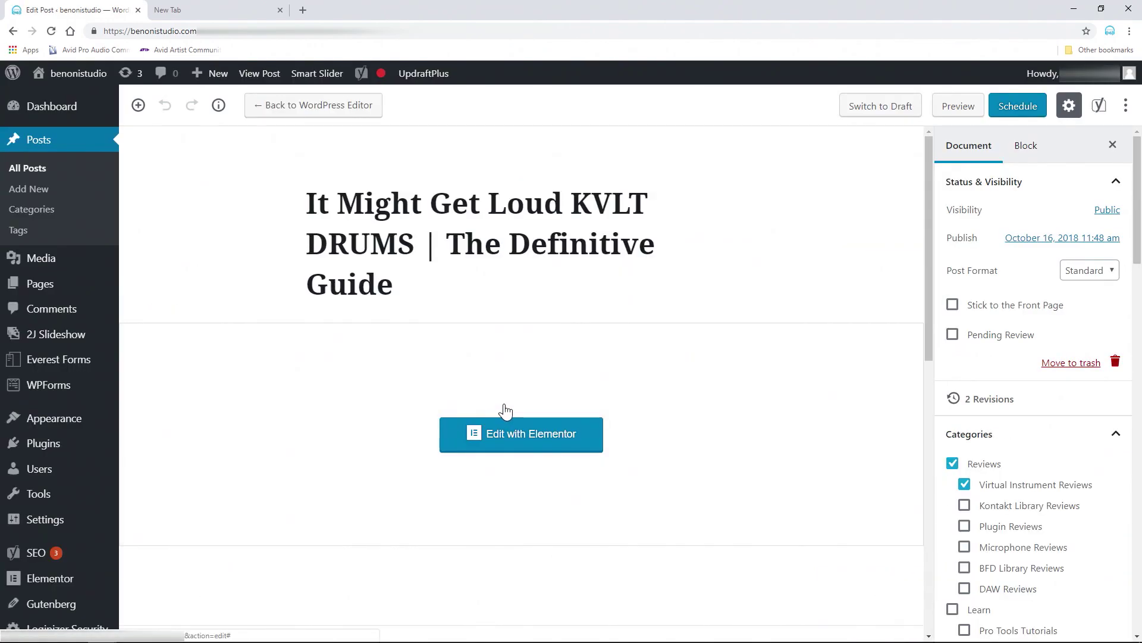
{"action": "mouse_move", "coordinate": [65, 521]}
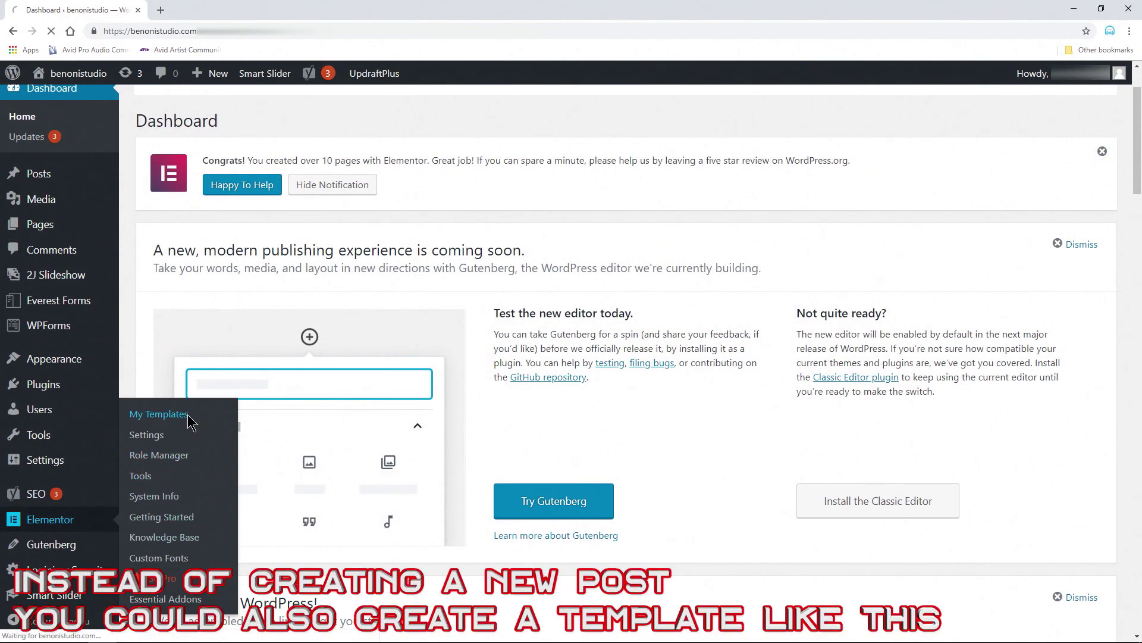
{"action": "left_click", "coordinate": [159, 413]}
Start a new Page-type template named 'NAME'.
{"action": "left_click", "coordinate": [285, 215]}
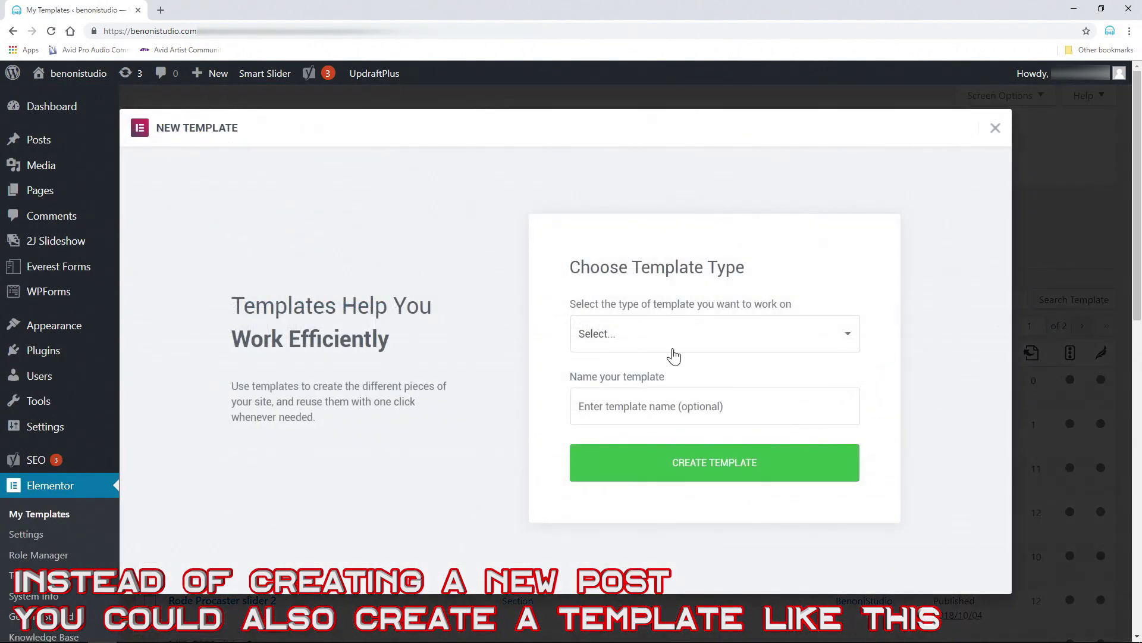
{"action": "left_click", "coordinate": [635, 332]}
{"action": "left_click", "coordinate": [606, 373]}
{"action": "left_click", "coordinate": [614, 407]}
{"action": "type", "text": "NAME"}
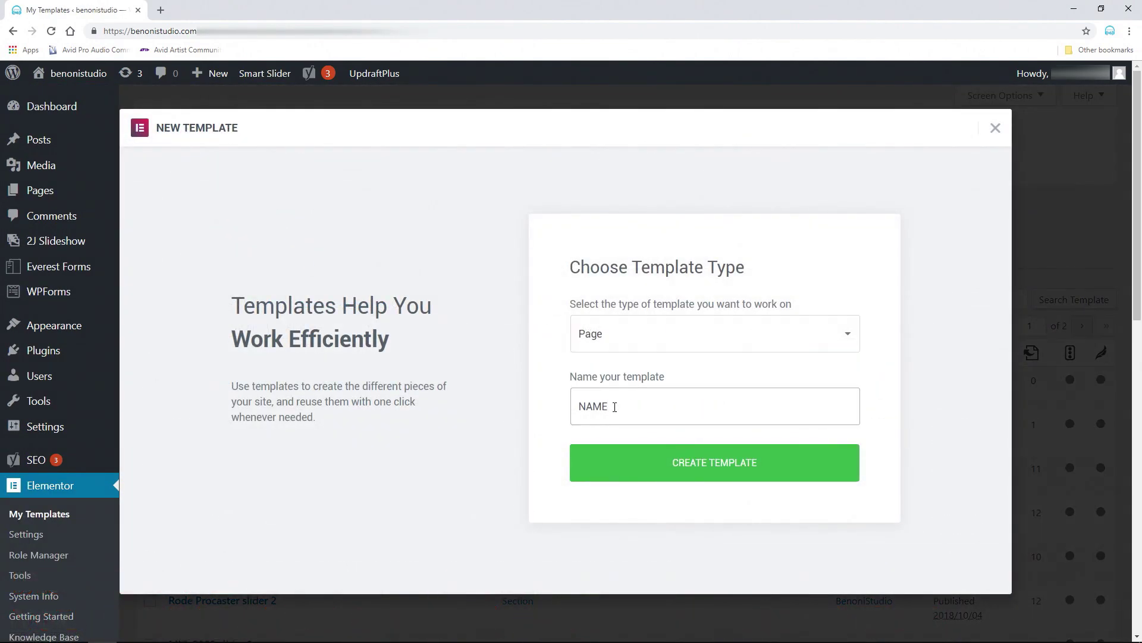